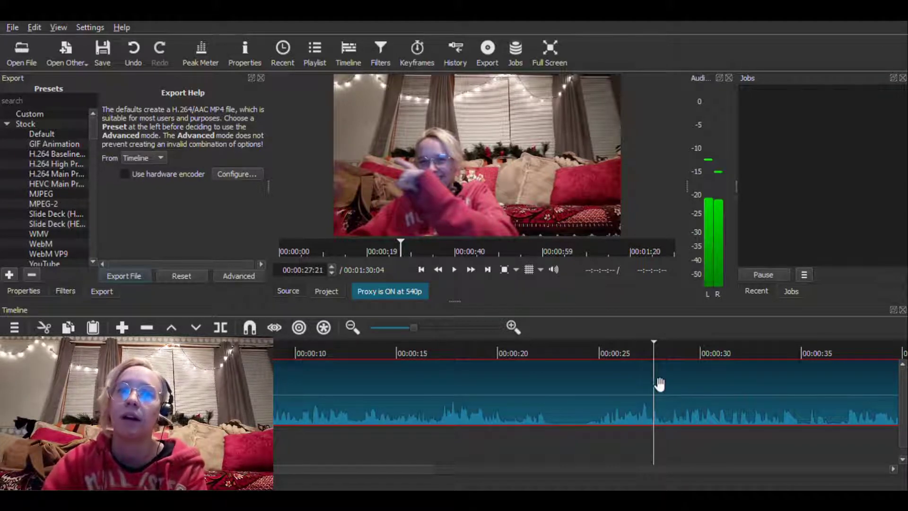
# Split the first clip at 00:00:27:20 and move the remaining part further along track V1 to leave a gap
pyautogui.click(428, 328)
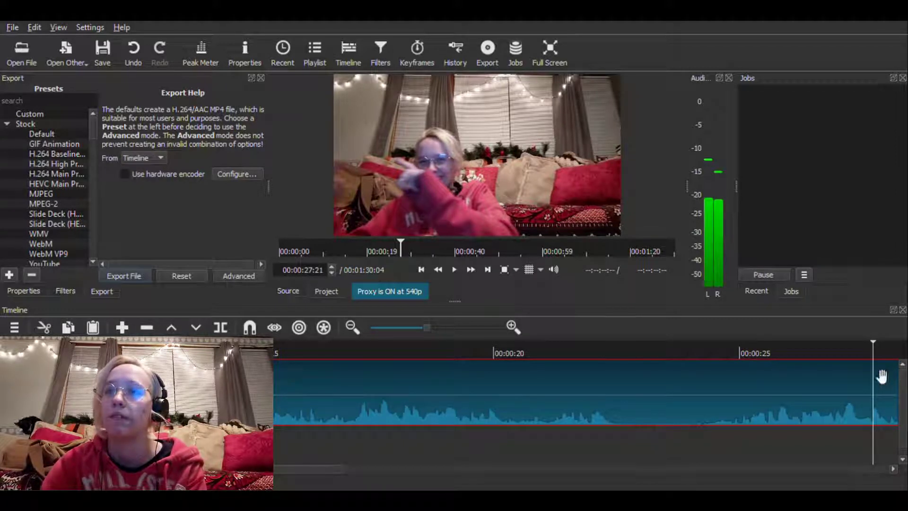
pyautogui.hscroll(-1, 898, 407)
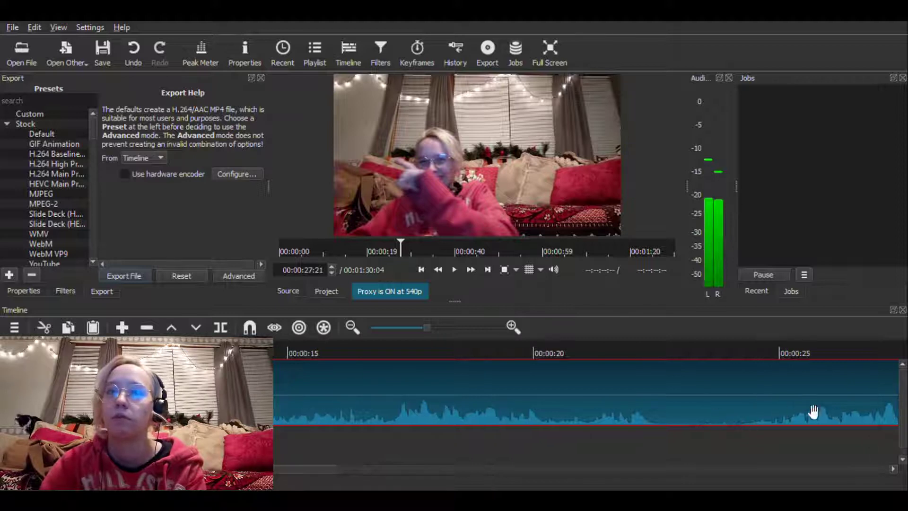
pyautogui.hscroll(1, 826, 413)
pyautogui.hscroll(3, 826, 413)
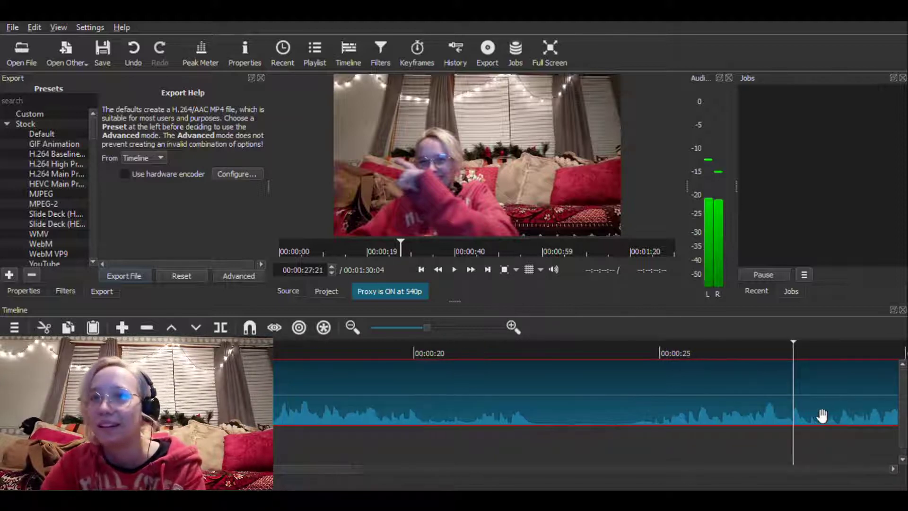
pyautogui.click(753, 348)
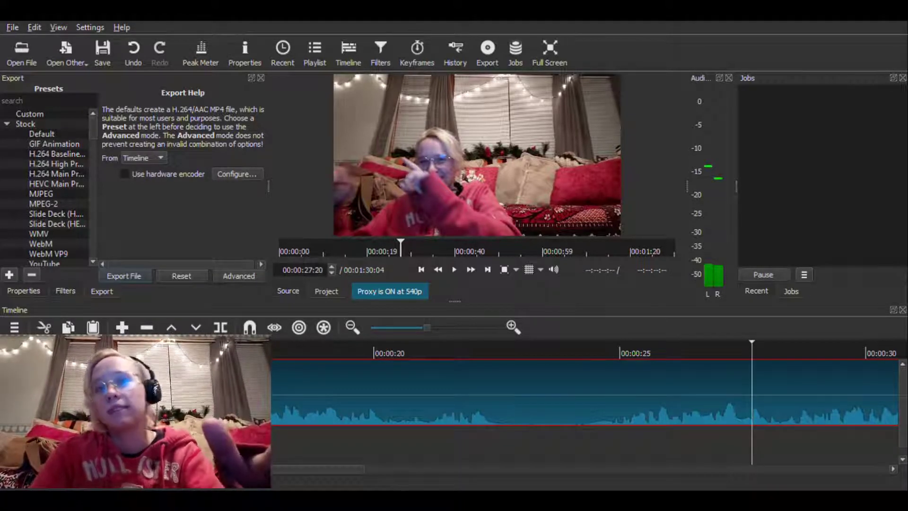
pyautogui.press('s')
pyautogui.moveTo(794, 416); pyautogui.dragTo(905, 418)
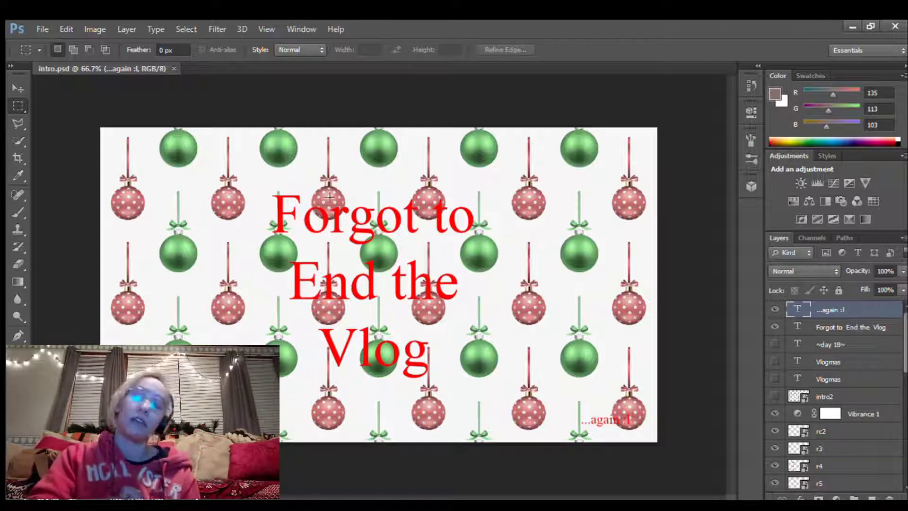
# In Photoshop, hide the "...again :l" and "Forgot to End the Vlog" text layers and show both Vlogmas layers and the ~day 18~ layer
pyautogui.click(774, 310)
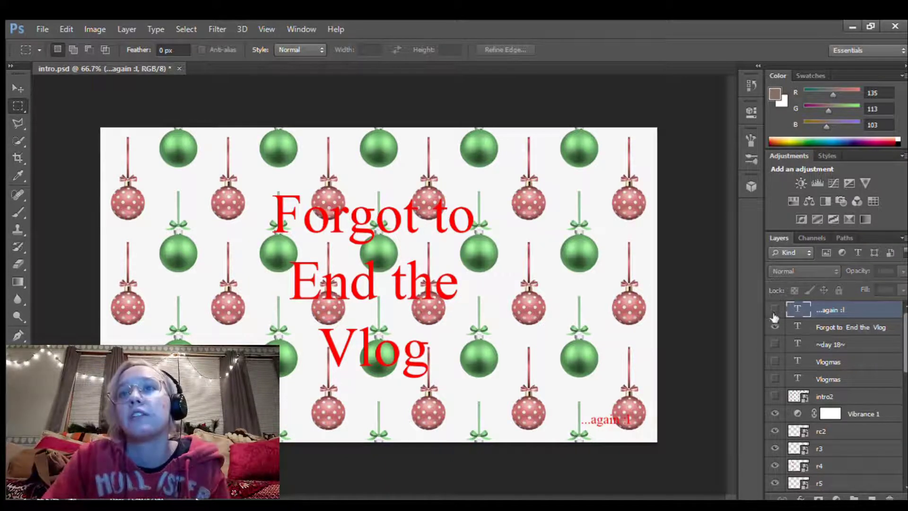
pyautogui.click(776, 327)
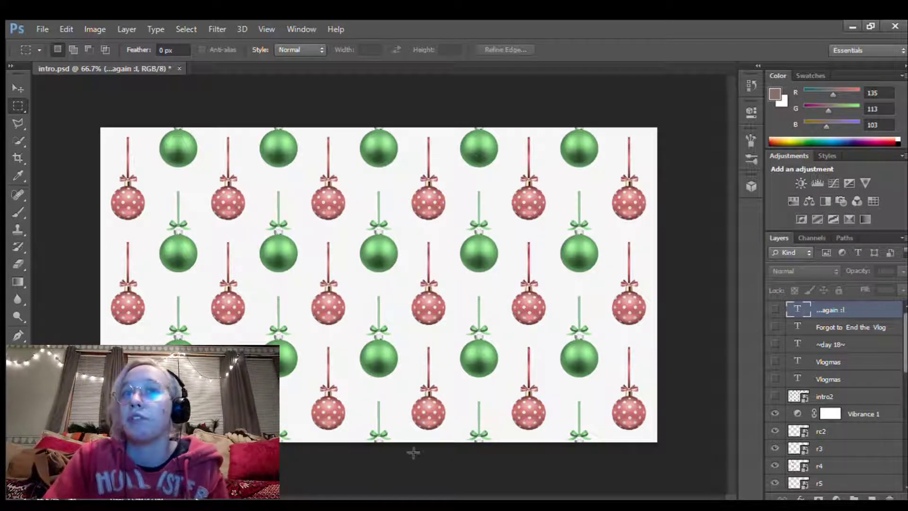
pyautogui.click(776, 379)
pyautogui.click(776, 362)
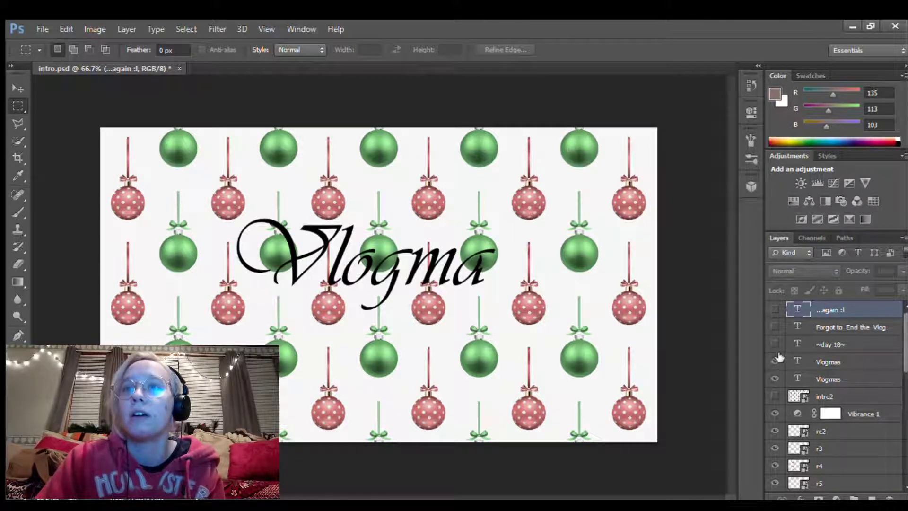
pyautogui.click(776, 345)
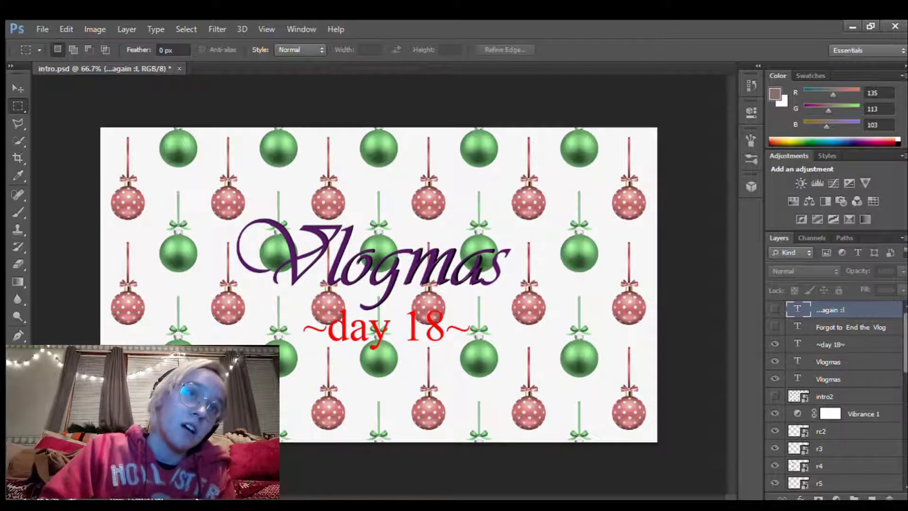
# Change the day text under the Vlogmas title to "~day 19~"
pyautogui.press('t')
pyautogui.click(440, 331)
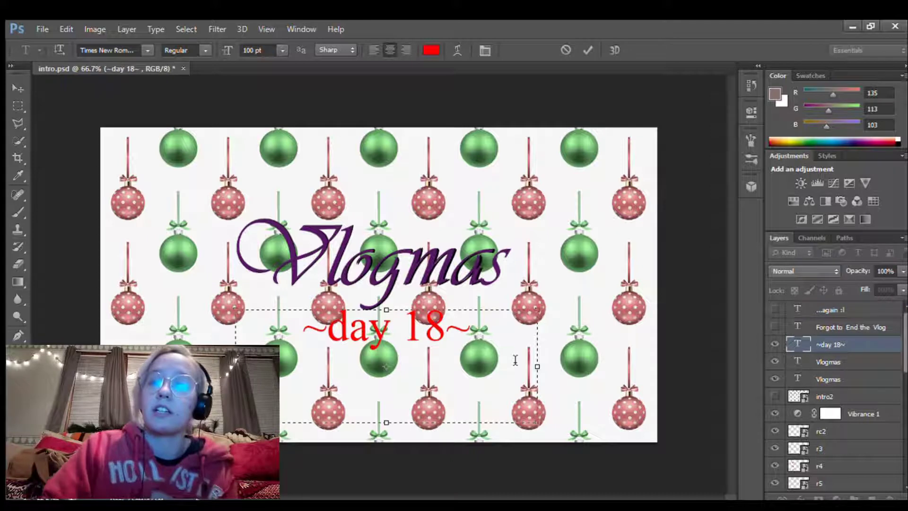
pyautogui.press('BackSpace')
pyautogui.write('9')
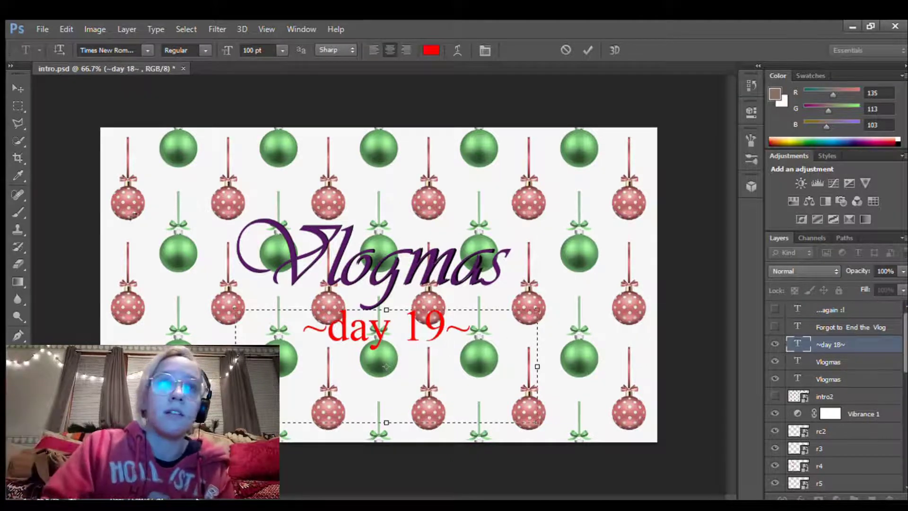
pyautogui.click(18, 88)
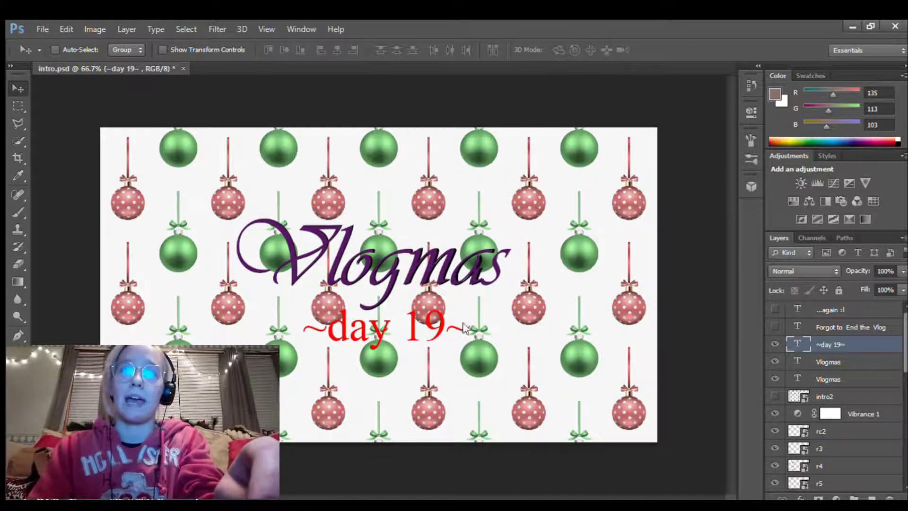
# Toggle the intro2 layer's visibility to compare the two ornament background patterns
pyautogui.click(775, 397)
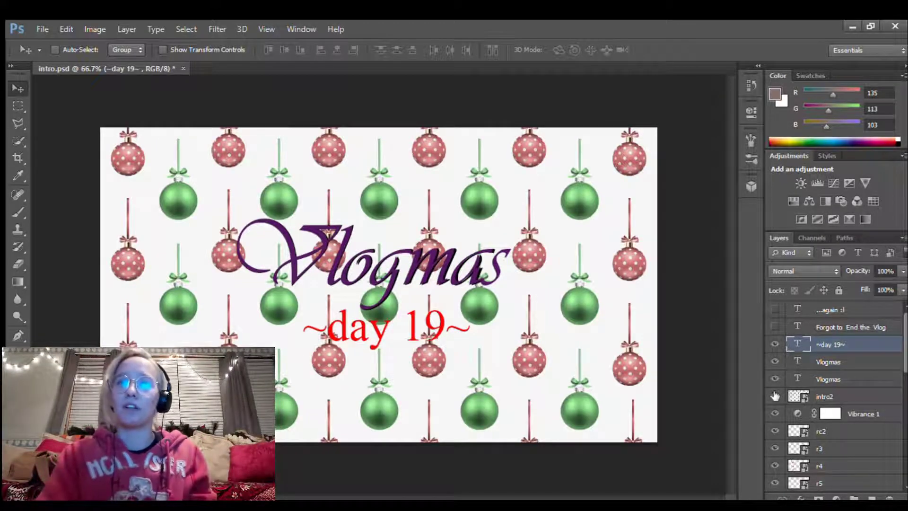
pyautogui.click(775, 397)
pyautogui.click(775, 396)
pyautogui.click(775, 396)
pyautogui.click(775, 397)
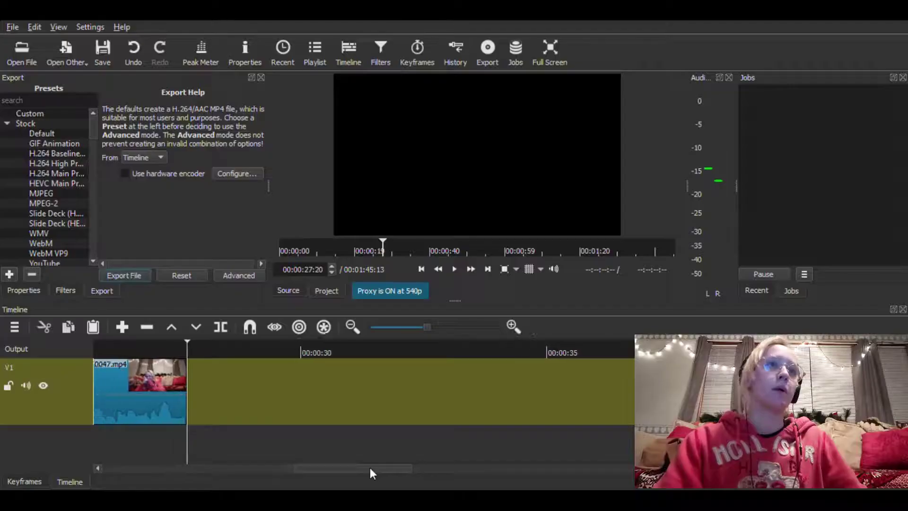
# In Shotcut, open introa.jpg and place it on track V1 directly after the first video clip
pyautogui.hscroll(-2, 370, 467)
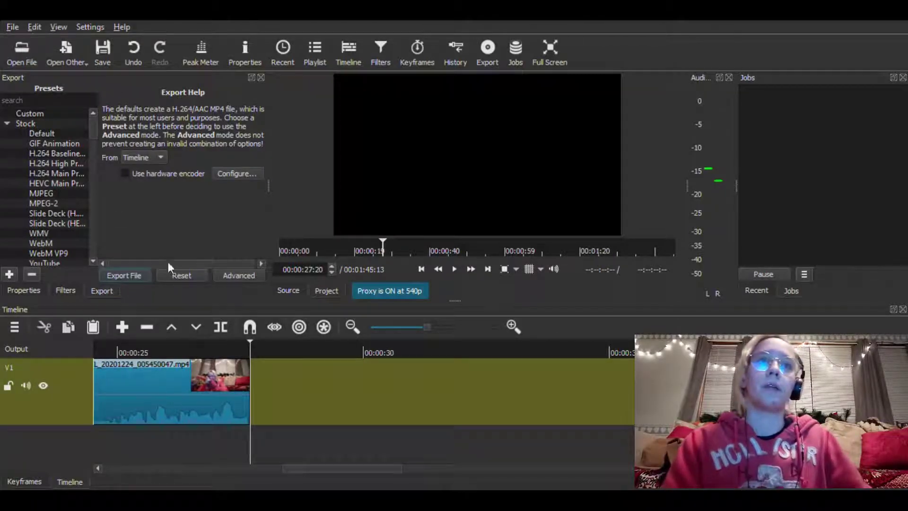
pyautogui.doubleClick(207, 283)
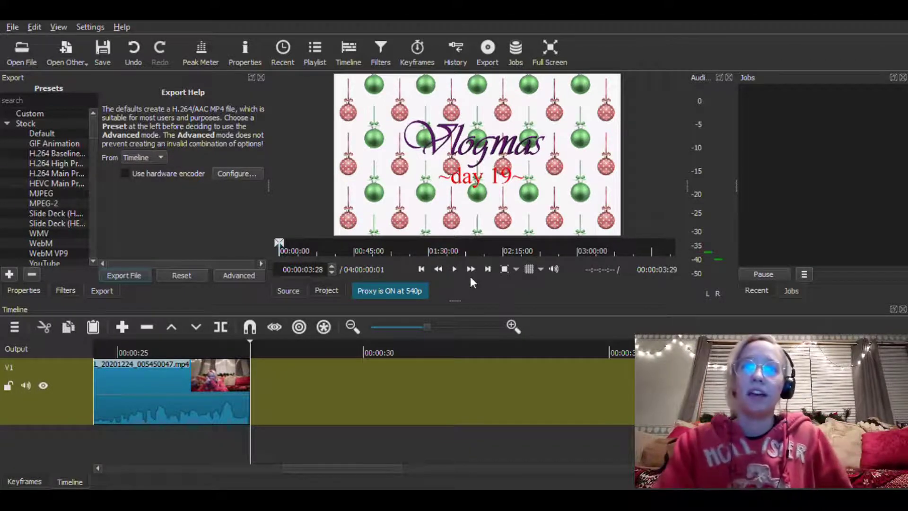
pyautogui.moveTo(491, 130); pyautogui.dragTo(318, 399)
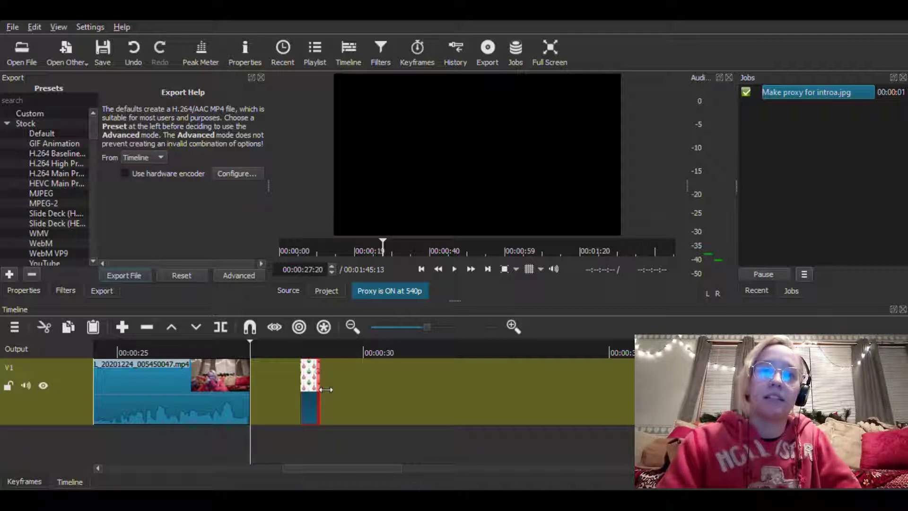
pyautogui.moveTo(327, 386); pyautogui.dragTo(328, 390)
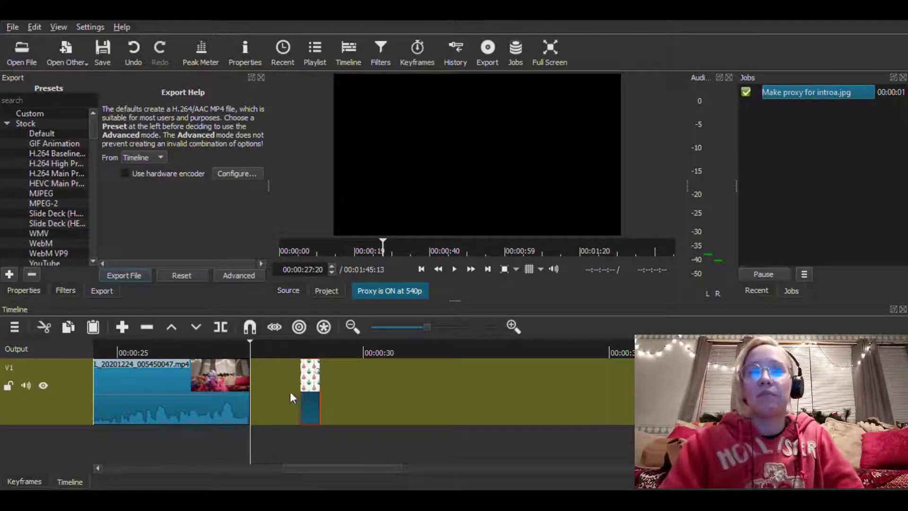
pyautogui.moveTo(304, 396); pyautogui.dragTo(238, 366)
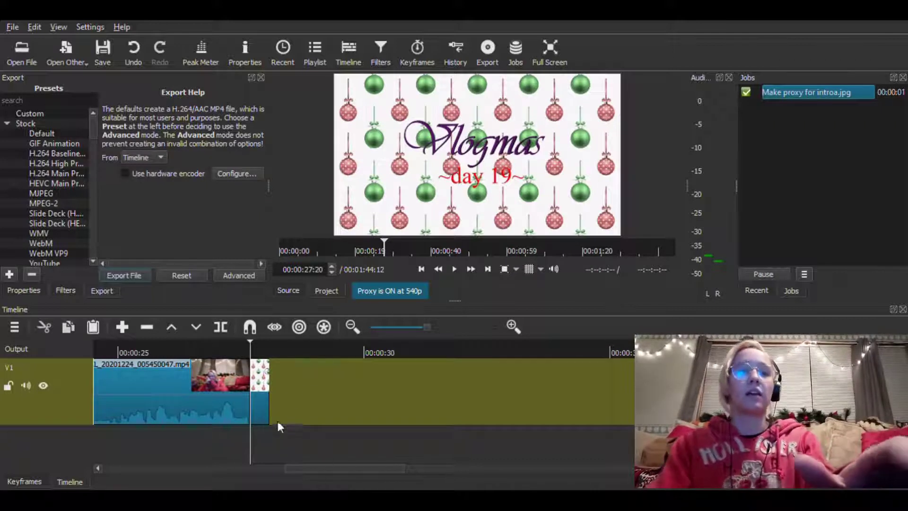
# Copy the introa.jpg clip and paste four copies of it back to back from 00:00:28:02
pyautogui.click(260, 402)
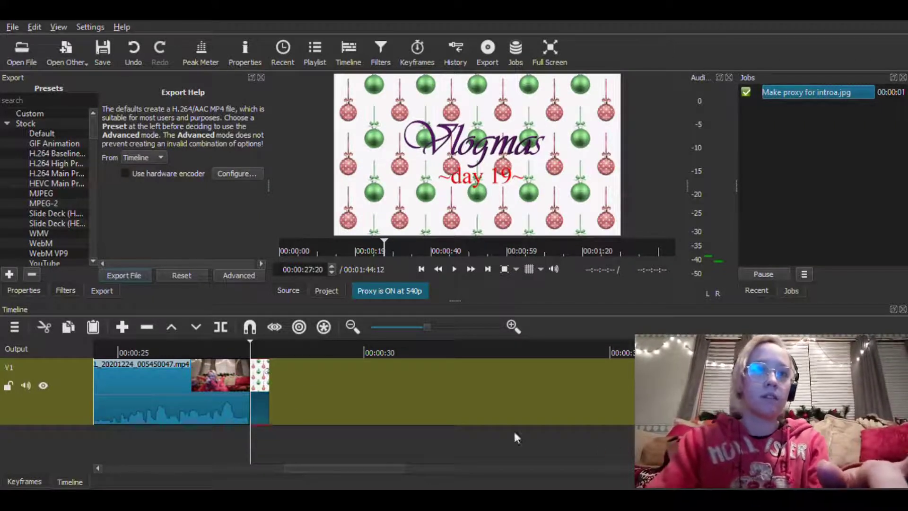
pyautogui.moveTo(269, 343)
pyautogui.mouseDown()
pyautogui.moveTo(277, 348)
pyautogui.moveTo(266, 351)
pyautogui.mouseUp()
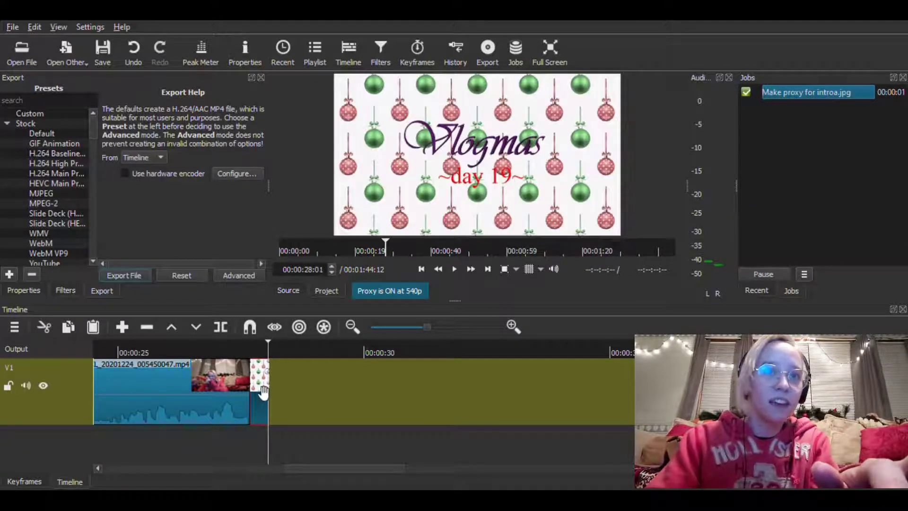
pyautogui.click(270, 345)
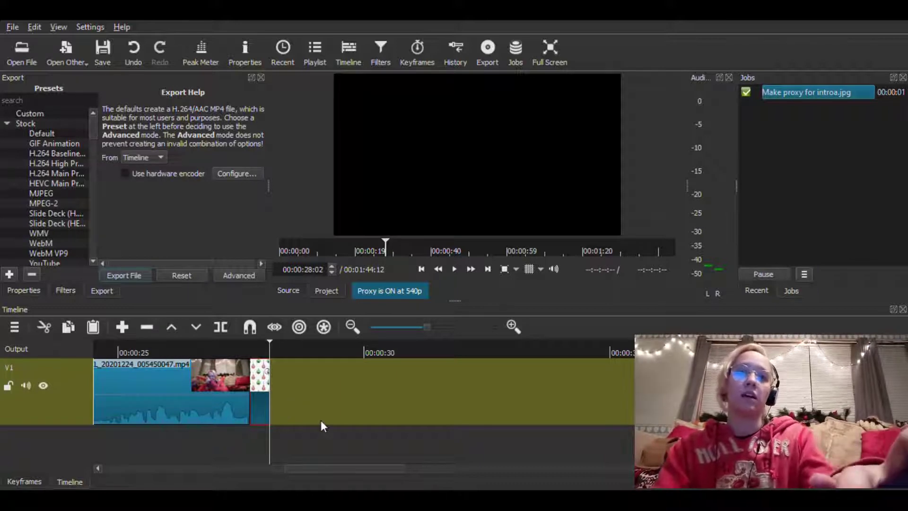
pyautogui.hotkey('ctrl', 'v')
pyautogui.hotkey('ctrl', 'v')
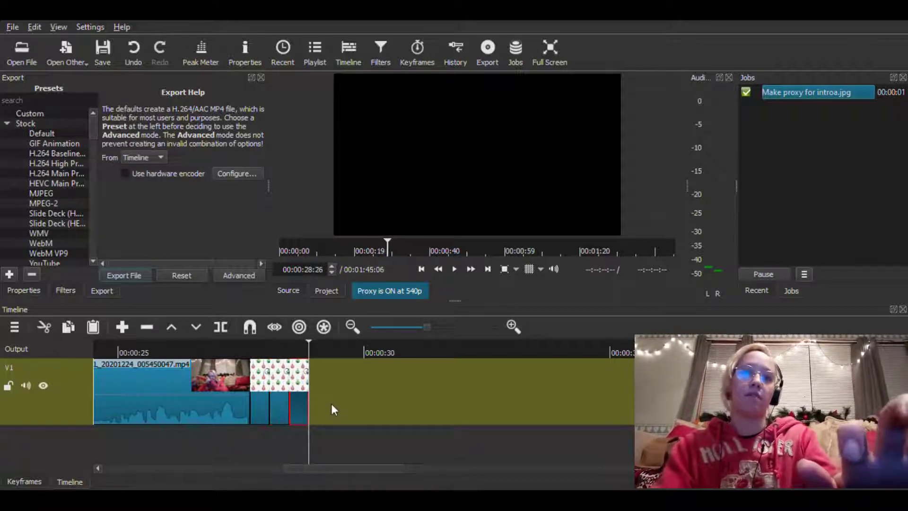
pyautogui.hotkey('ctrl', 'v')
pyautogui.hotkey('ctrl', 'v')
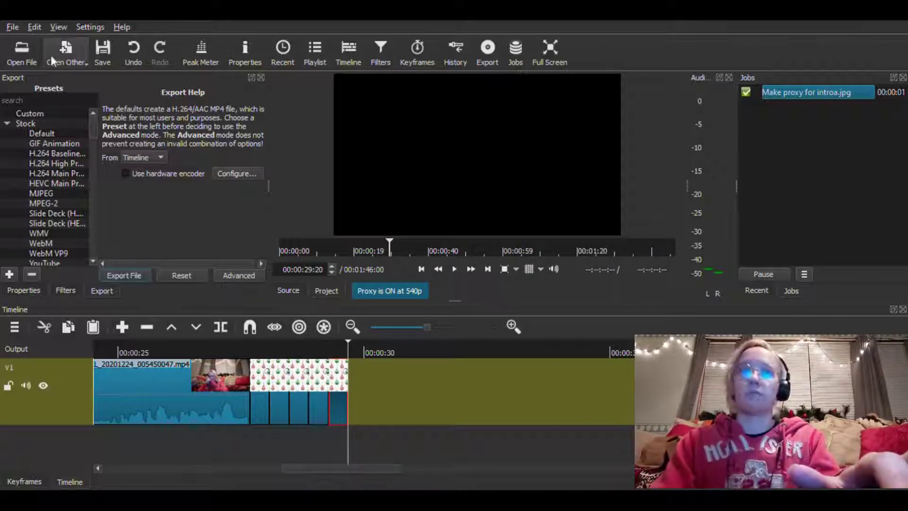
# Add introb.jpg to track V1 beyond the introa.jpg copies and cut that clip from the timeline
pyautogui.click(289, 293)
pyautogui.moveTo(489, 152); pyautogui.dragTo(509, 397)
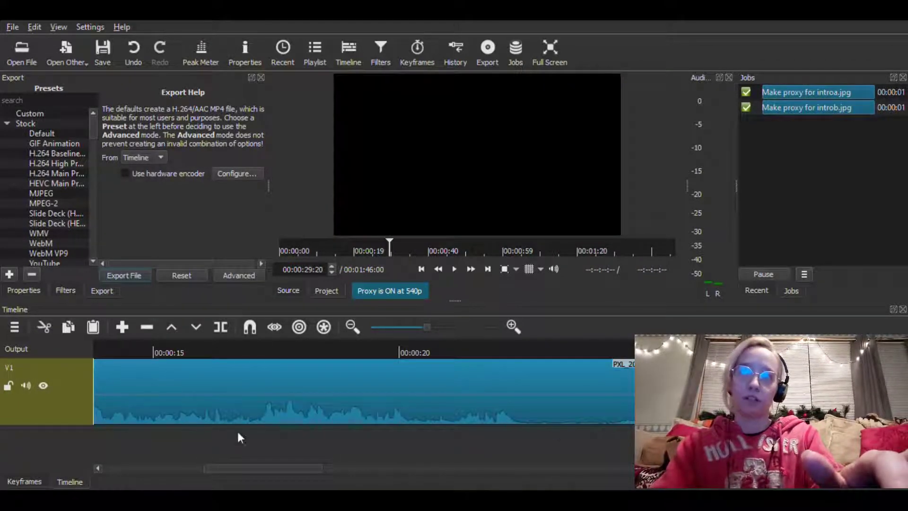
pyautogui.moveTo(273, 469); pyautogui.dragTo(365, 469)
pyautogui.moveTo(564, 398); pyautogui.dragTo(381, 404)
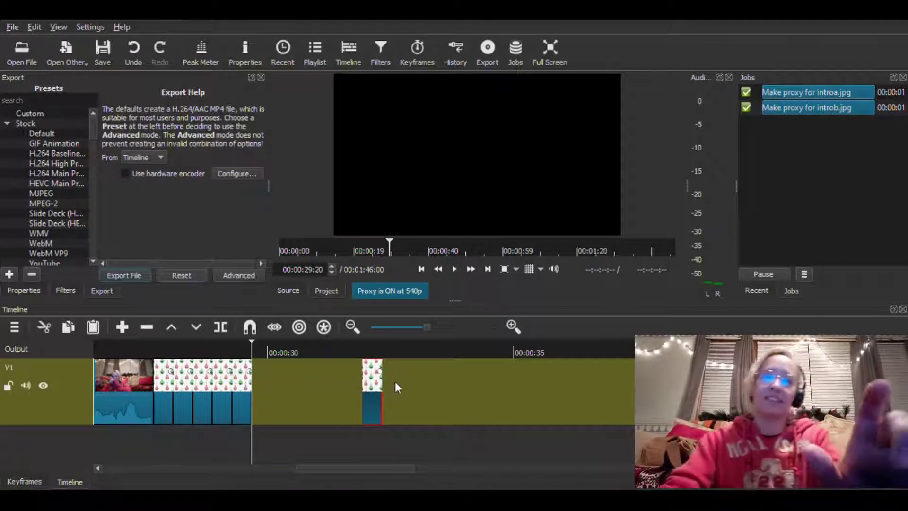
pyautogui.press('Delete')
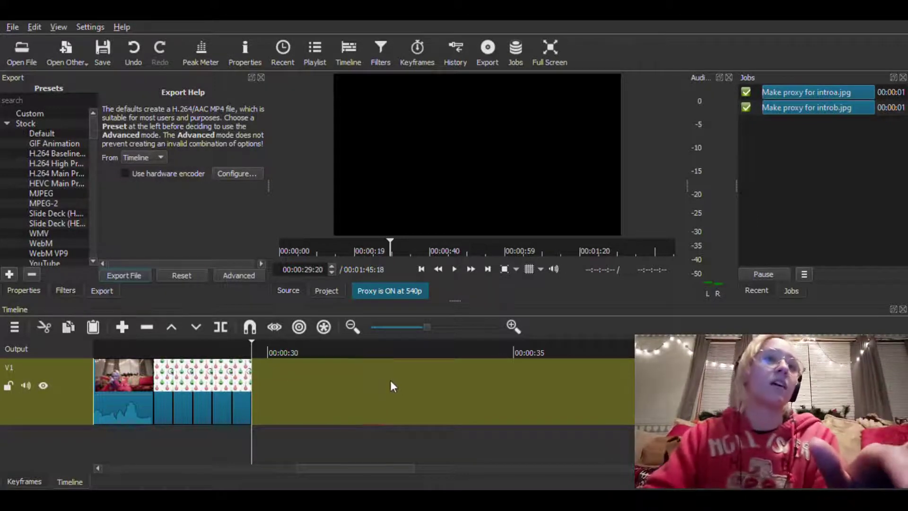
# Paste introb.jpg clips between the introa.jpg copies, starting at 00:00:28:02, and play back the alternating intro
pyautogui.click(172, 347)
pyautogui.click(174, 343)
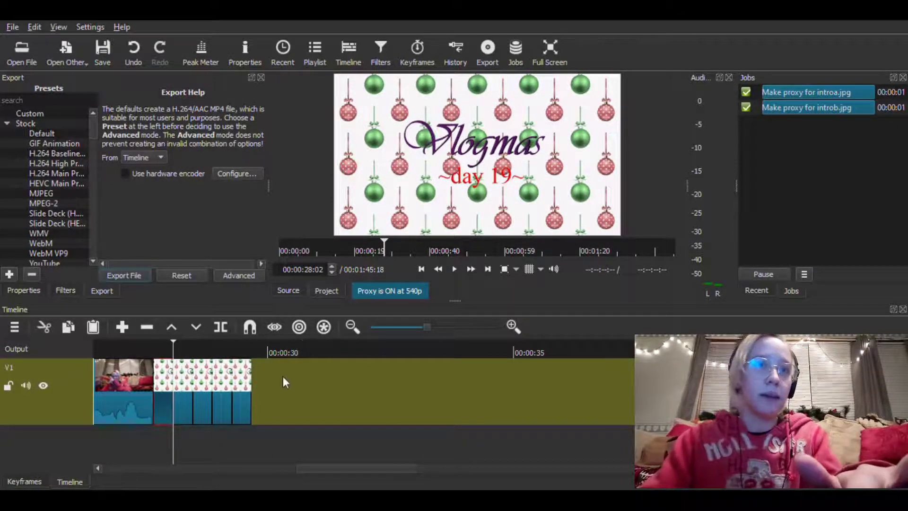
pyautogui.hotkey('ctrl', 'v')
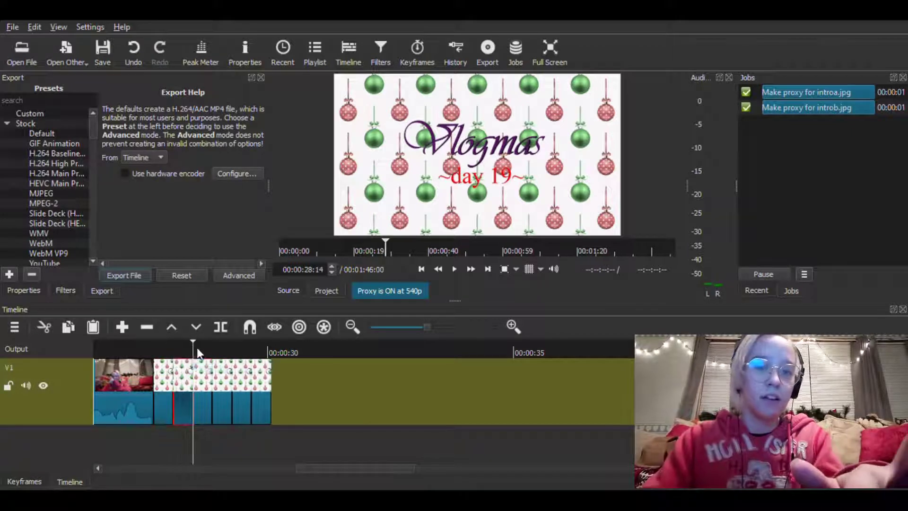
pyautogui.moveTo(197, 347); pyautogui.dragTo(212, 350)
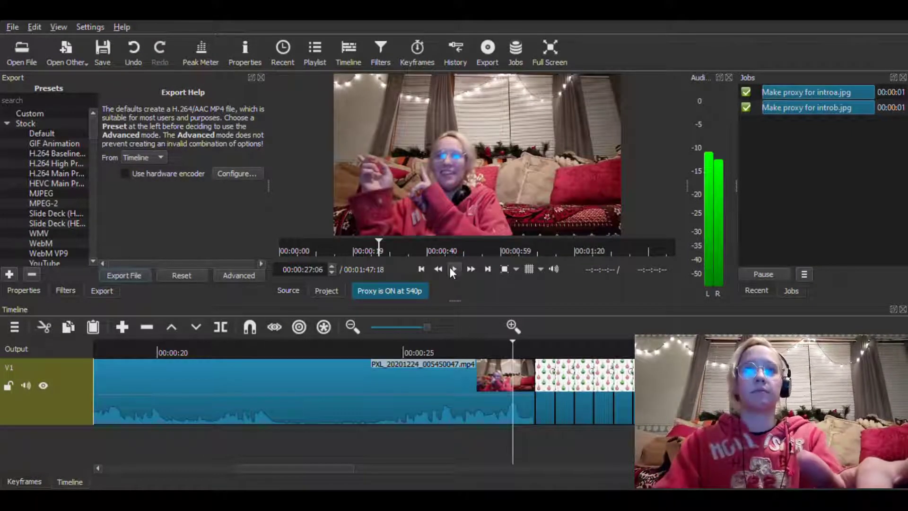
pyautogui.click(453, 269)
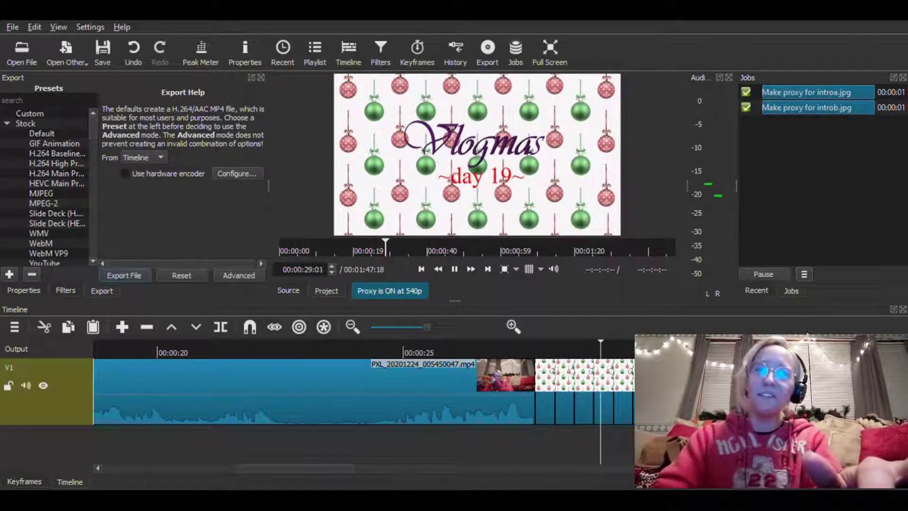
pyautogui.click(455, 269)
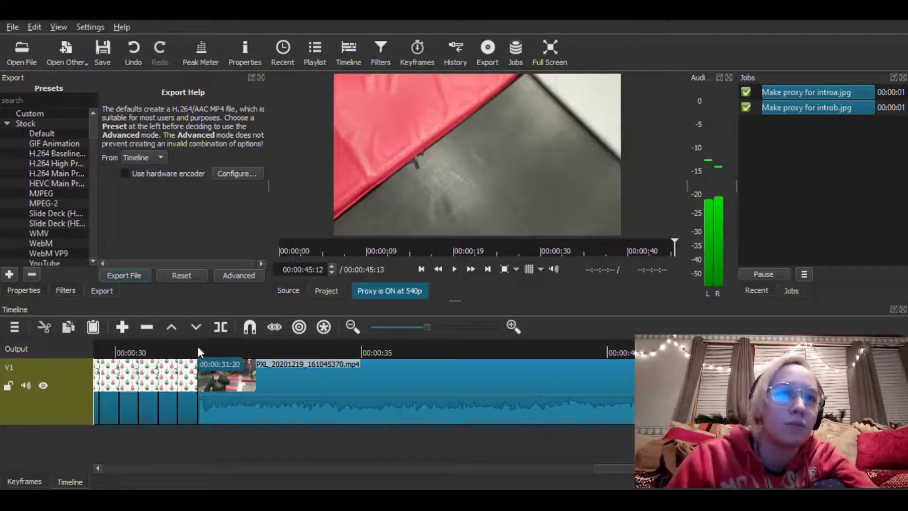
# Move the playhead to 00:00:31:20, select the PXL_20201219_161045370.mp4 clip that starts there, and open its filters
pyautogui.click(198, 347)
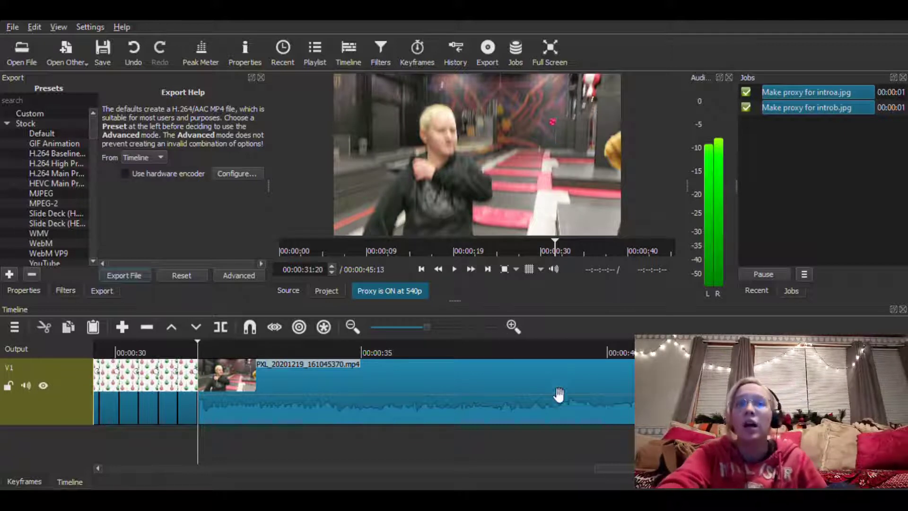
pyautogui.click(527, 391)
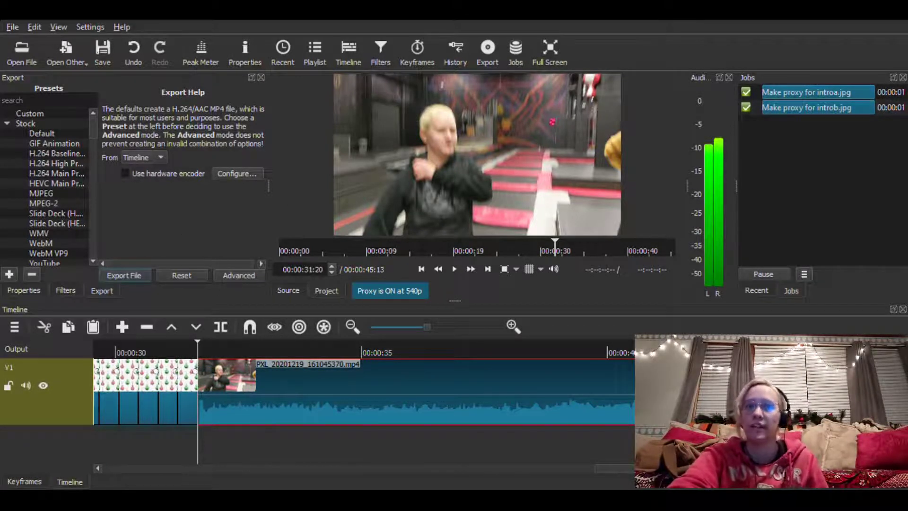
pyautogui.click(72, 290)
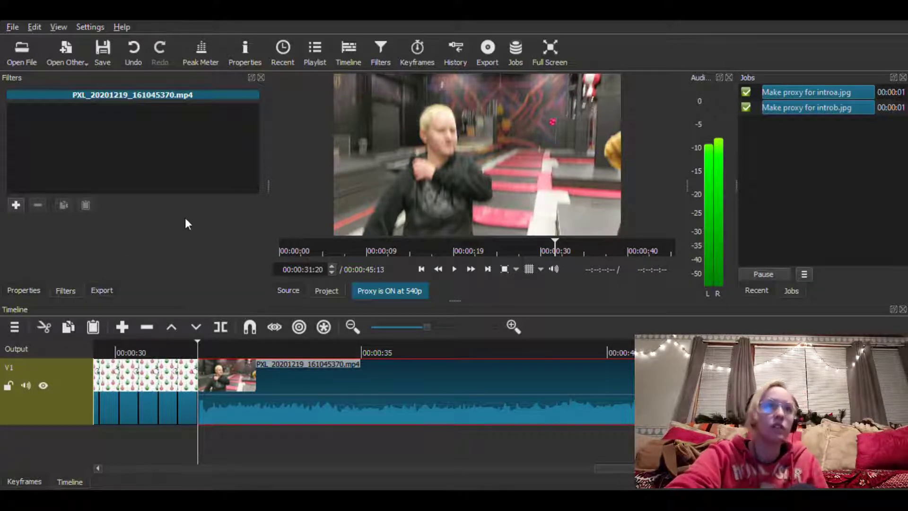
pyautogui.click(382, 53)
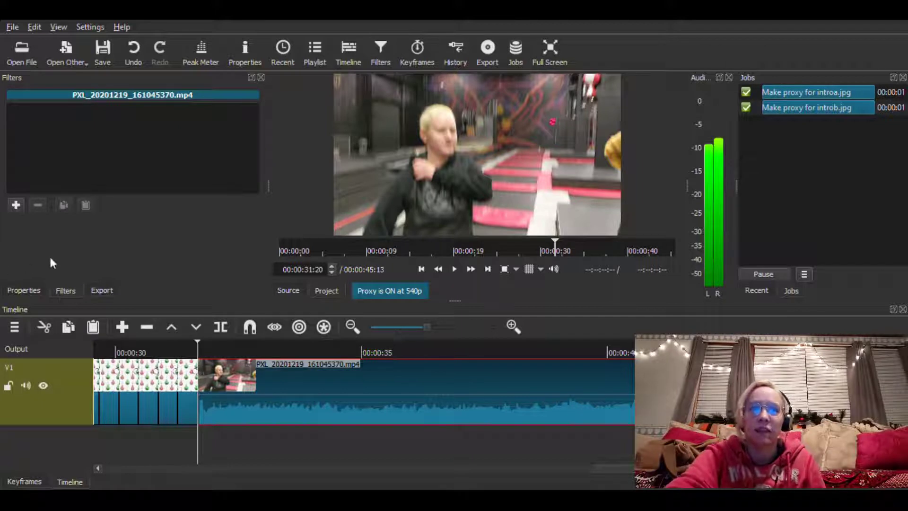
# Add a Text: Simple filter to the clip and paste the caption "We went to Defy (trampoline park) for our friend's birthday party"
pyautogui.click(16, 205)
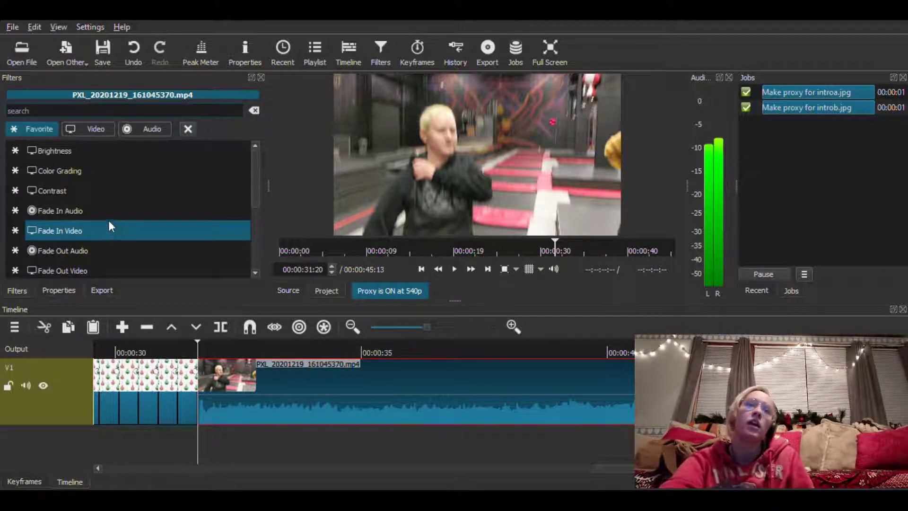
pyautogui.scroll(-3, 128, 223)
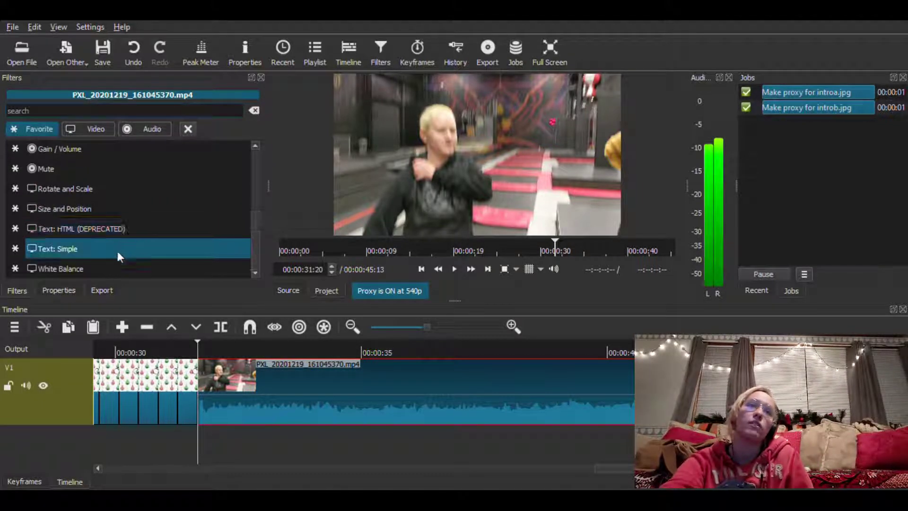
pyautogui.click(136, 248)
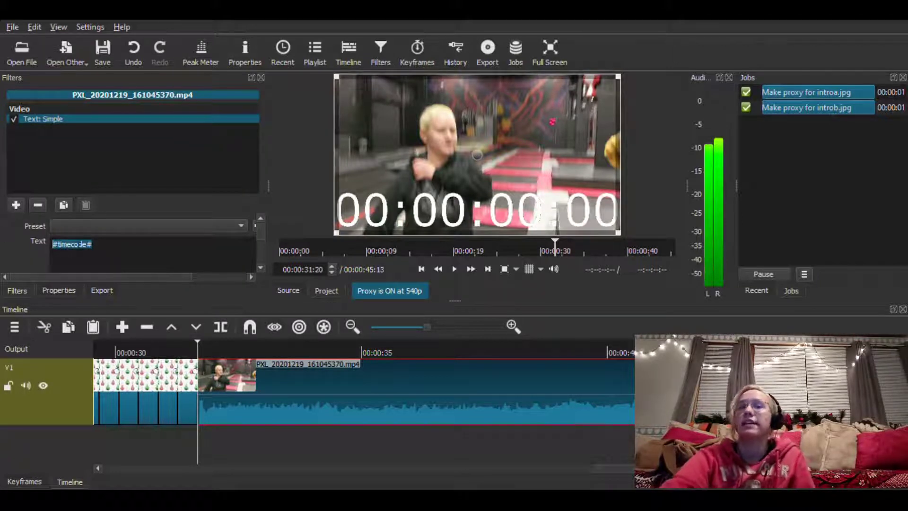
pyautogui.write("We went to Defy (trampoline park) for our friend's birthday party")
pyautogui.scroll(-2, 260, 233)
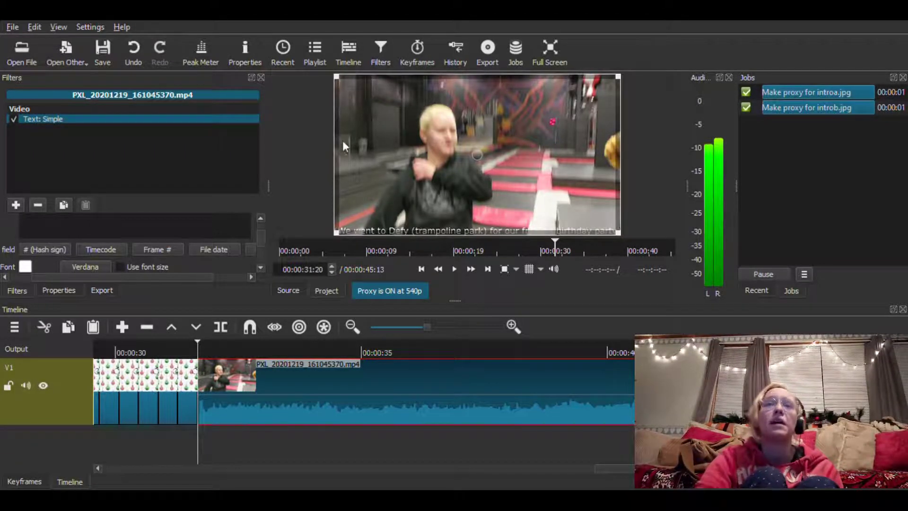
# Try enlarging the caption frame from its upper-left corner and restore its size to 1920 x 1080
pyautogui.moveTo(341, 82)
pyautogui.mouseDown()
pyautogui.moveTo(389, 169)
pyautogui.moveTo(338, 80)
pyautogui.mouseUp()
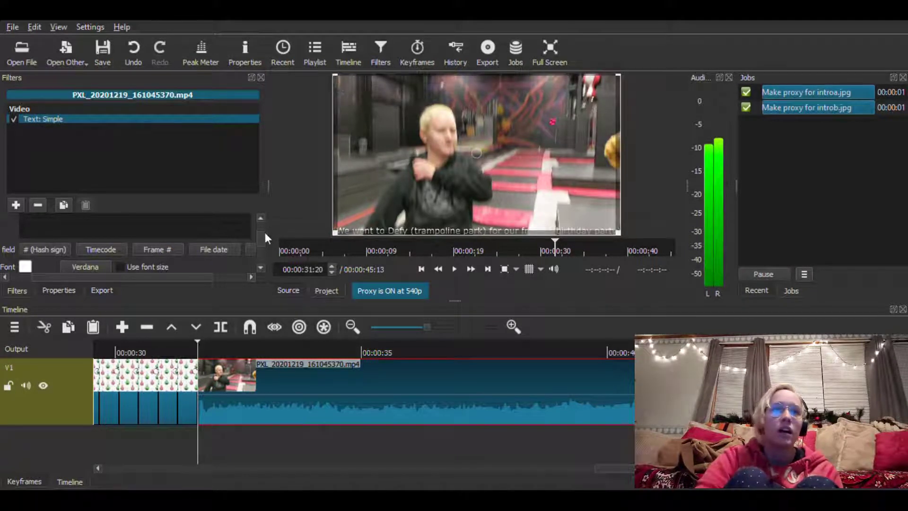
pyautogui.scroll(-3, 265, 239)
pyautogui.scroll(1, 268, 242)
pyautogui.scroll(-5, 272, 246)
pyautogui.scroll(4, 275, 247)
pyautogui.scroll(-1, 276, 249)
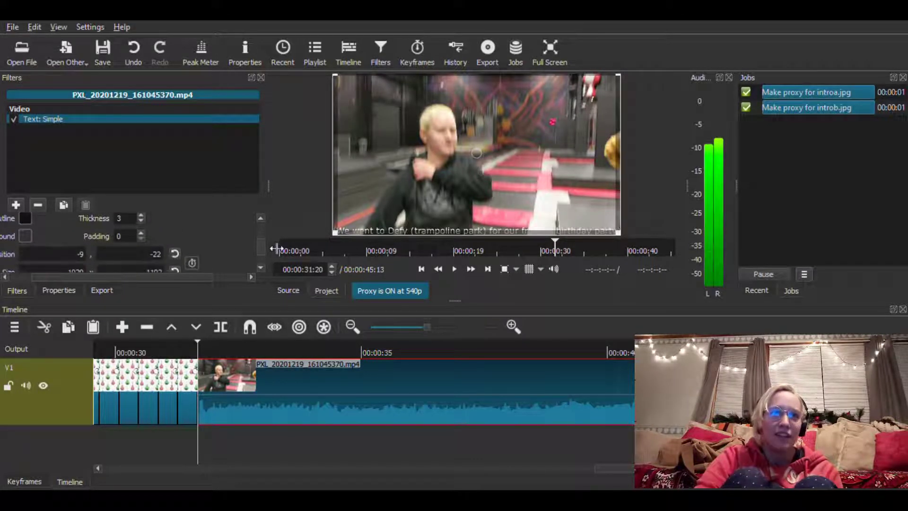
pyautogui.scroll(-2, 197, 266)
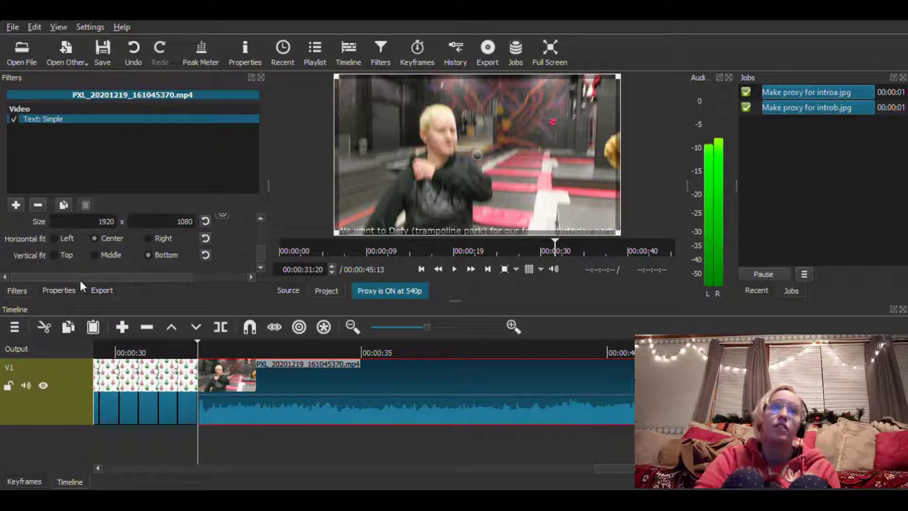
# Set the parenthesised caption in Times New Roman 50 using a fixed font size, and shift its frame slightly upward
pyautogui.moveTo(263, 259); pyautogui.dragTo(257, 240)
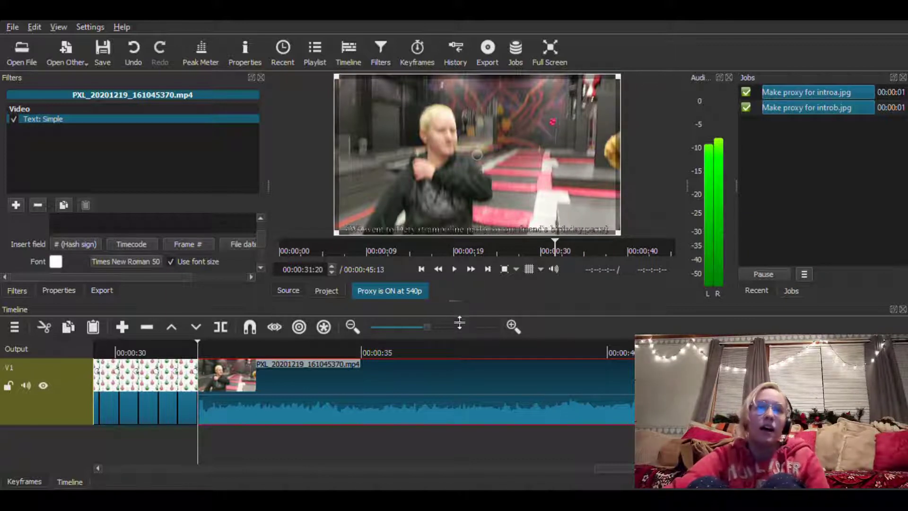
pyautogui.moveTo(459, 323); pyautogui.dragTo(478, 473)
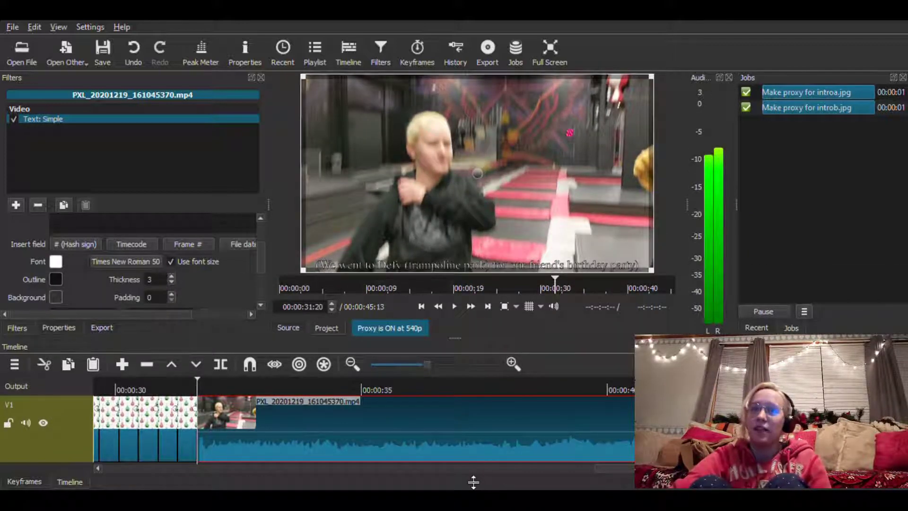
pyautogui.moveTo(479, 442); pyautogui.dragTo(483, 393)
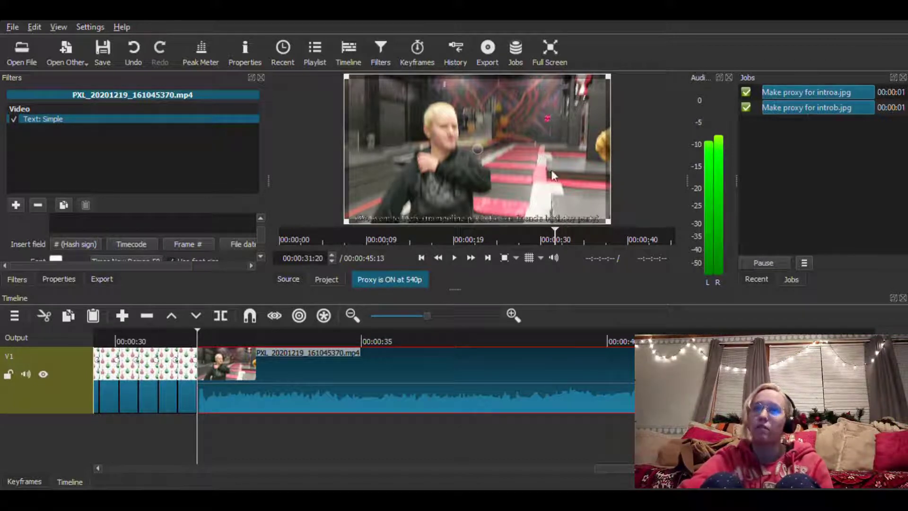
pyautogui.moveTo(480, 156)
pyautogui.mouseDown()
pyautogui.moveTo(478, 137)
pyautogui.moveTo(483, 146)
pyautogui.mouseUp()
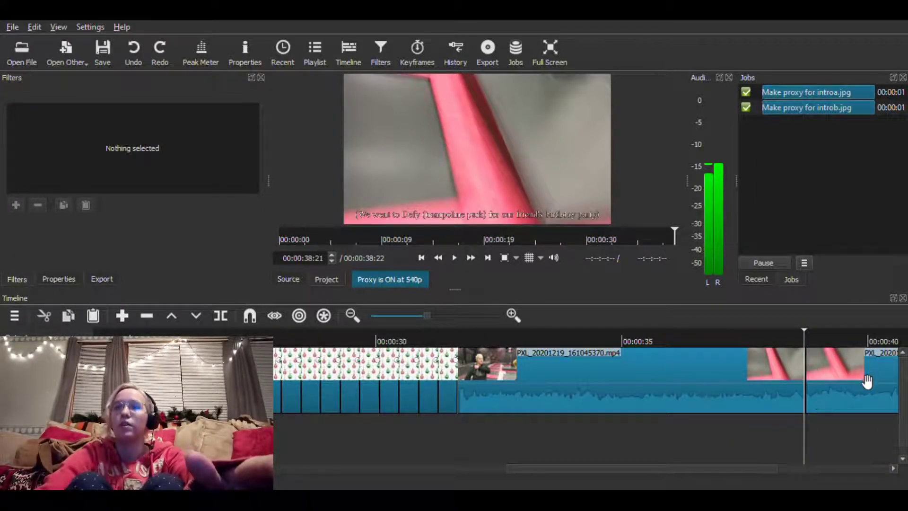
# Delete the part of PXL_20201219_161045370.mp4 that follows the cut at 00:00:38:21 and save the project
pyautogui.click(858, 378)
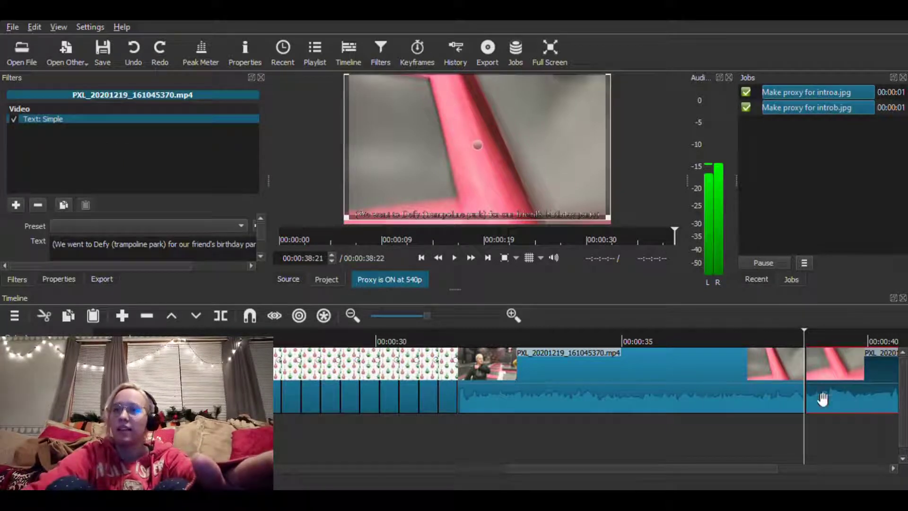
pyautogui.click(145, 315)
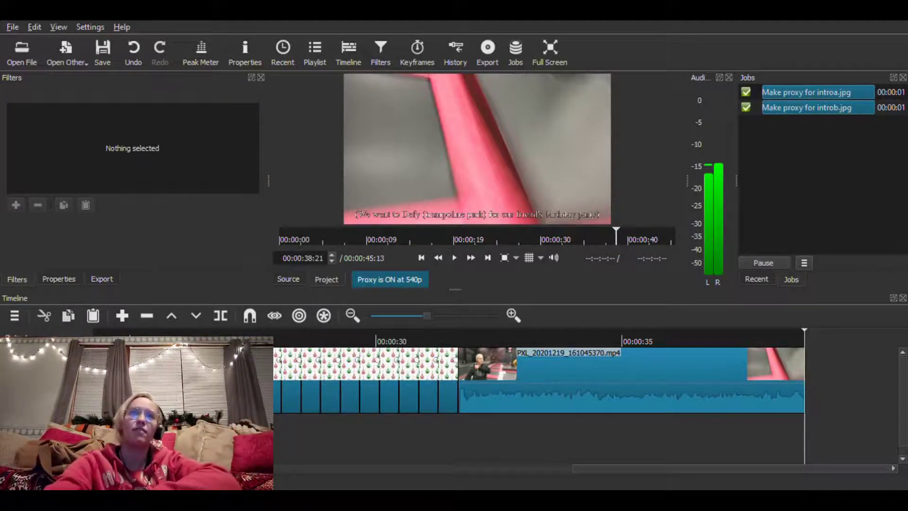
pyautogui.click(95, 53)
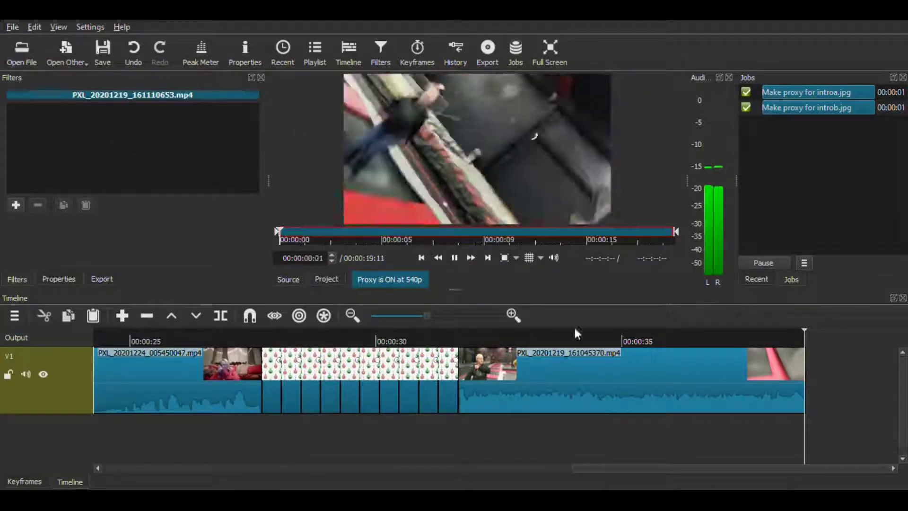
# Append PXL_20201219_161110653.mp4 to the end of track V1 without a gap and play it back
pyautogui.moveTo(544, 204); pyautogui.dragTo(827, 376)
pyautogui.click(829, 375)
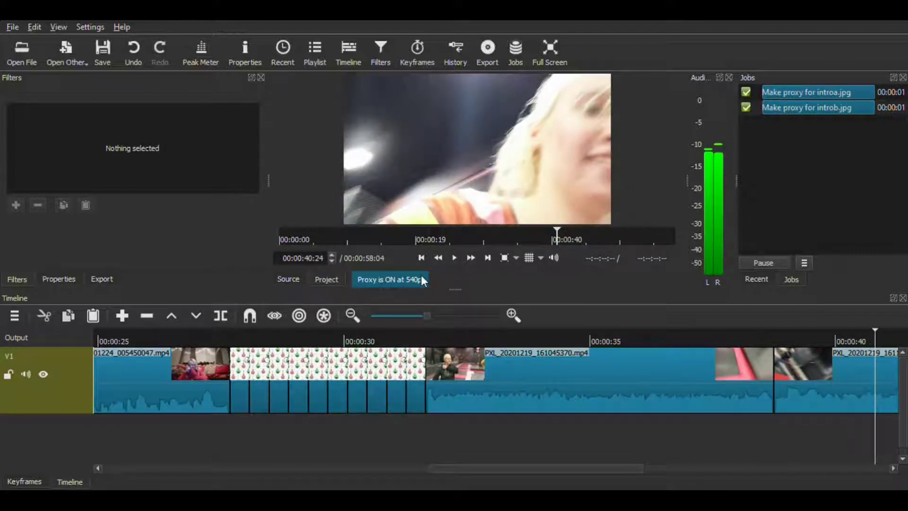
pyautogui.click(454, 258)
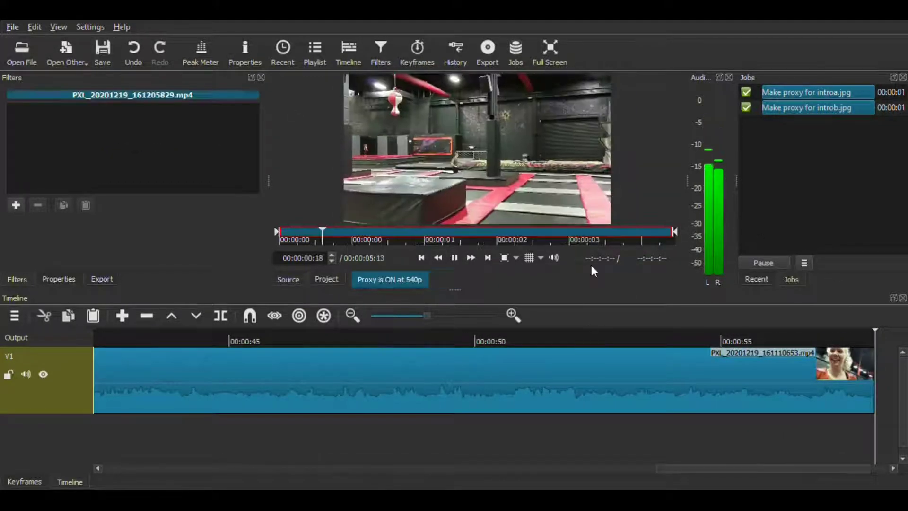
# Append PXL_20201219_161205829.mp4 and PXL_20201219_161421972.mp4 back to back on track V1, playing each, and save the project
pyautogui.moveTo(590, 263); pyautogui.dragTo(852, 371)
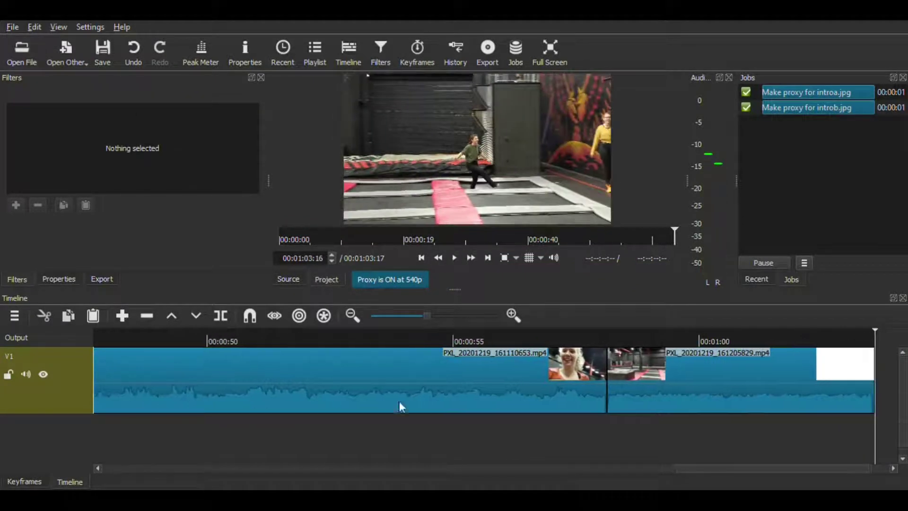
pyautogui.click(458, 258)
pyautogui.moveTo(478, 149); pyautogui.dragTo(819, 371)
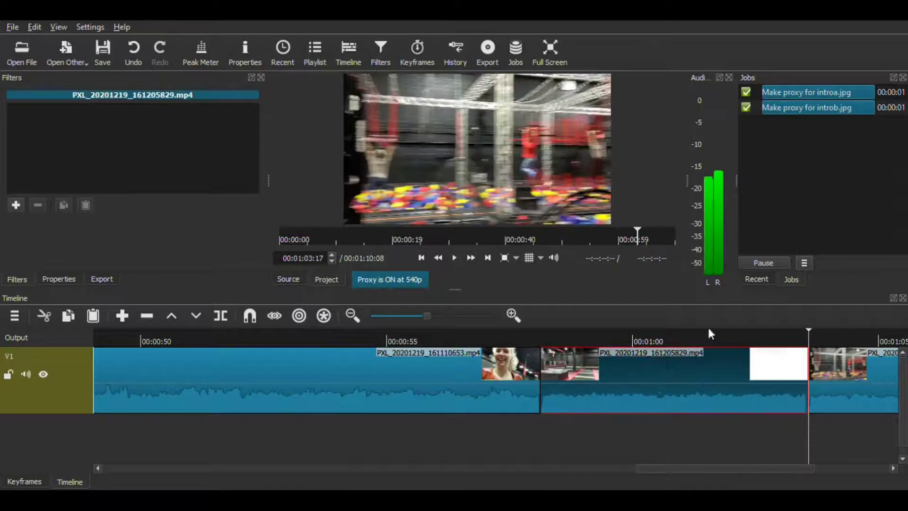
pyautogui.click(453, 259)
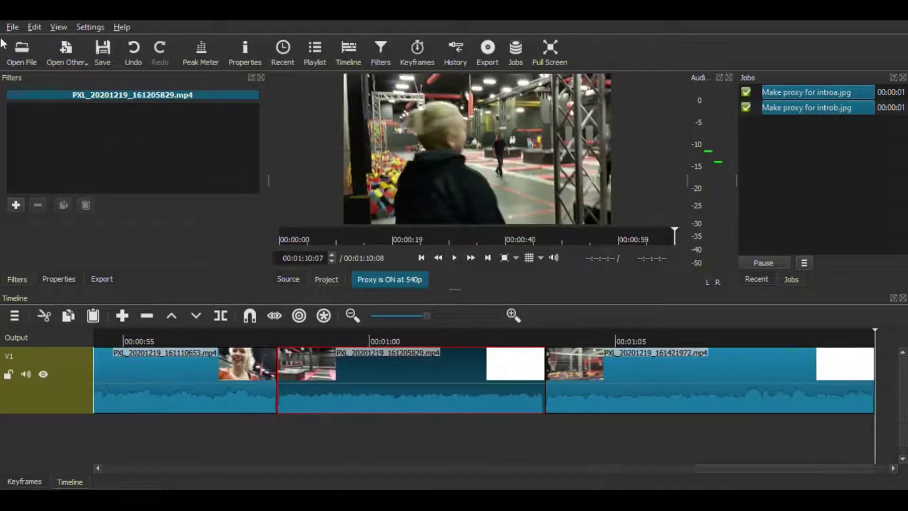
pyautogui.hotkey('ctrl', 's')
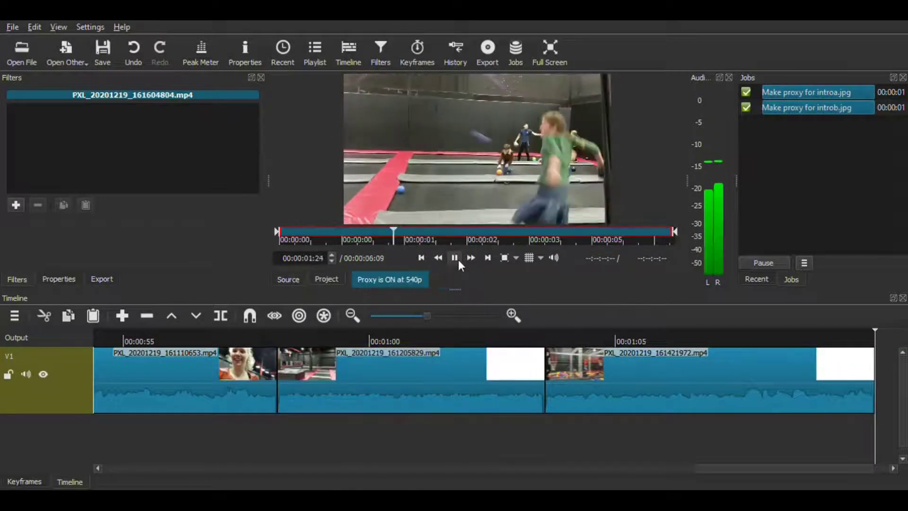
# Append PXL_20201219_161604804.mp4 to track V1, remove the gap before it, and save the project
pyautogui.moveTo(478, 149); pyautogui.dragTo(821, 382)
pyautogui.press('Delete')
pyautogui.click(454, 258)
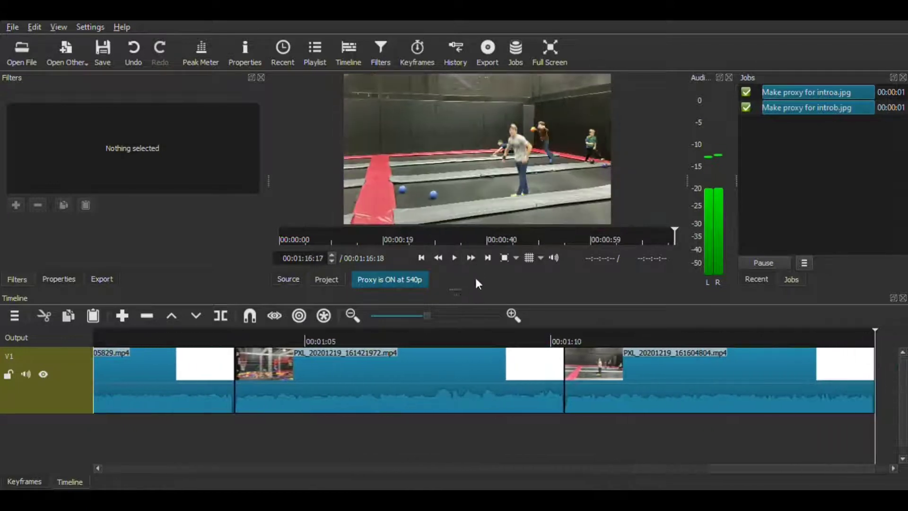
pyautogui.hotkey('ctrl', 's')
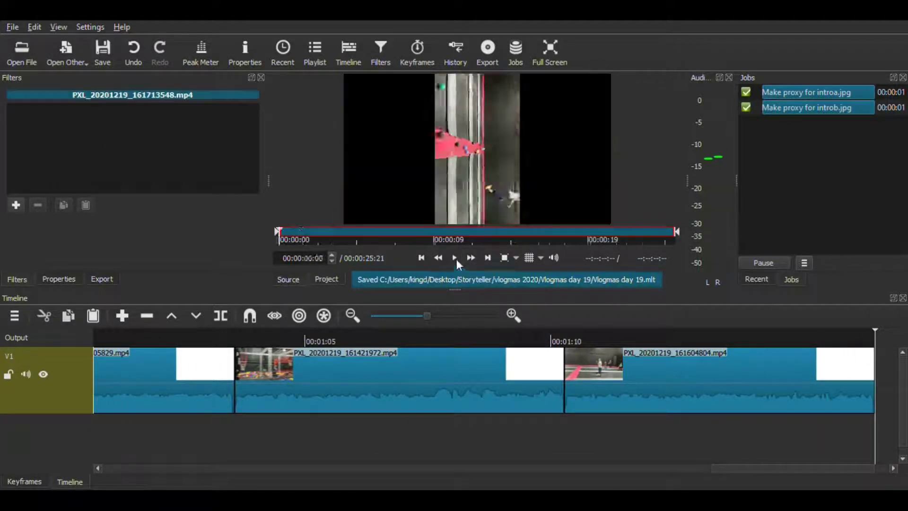
pyautogui.click(455, 259)
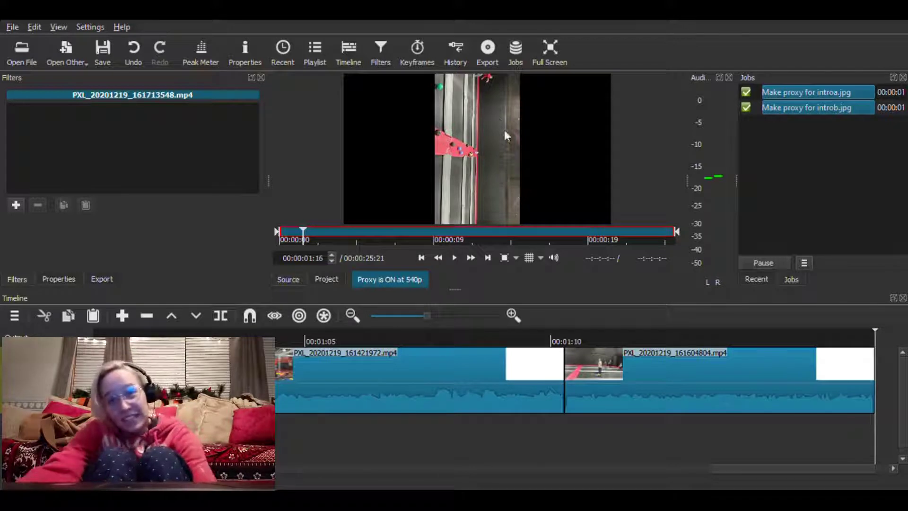
# Append PXL_20201219_161713548.mp4 to track V1, close the gap at 00:01:16:18, and select the clip
pyautogui.moveTo(498, 114); pyautogui.dragTo(813, 365)
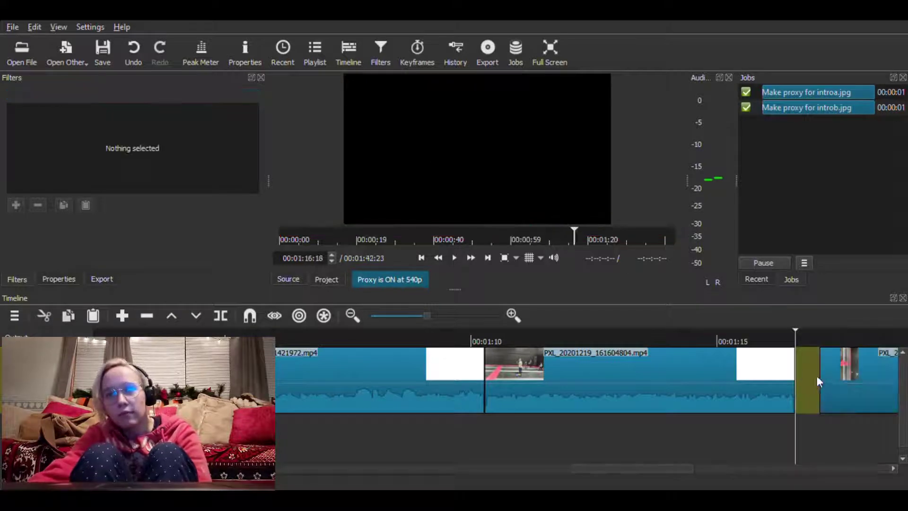
pyautogui.click(820, 379)
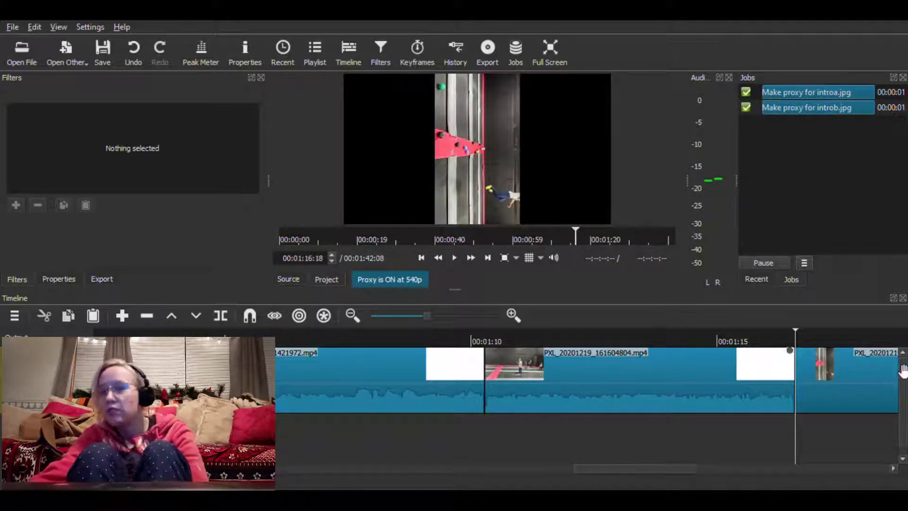
pyautogui.click(835, 409)
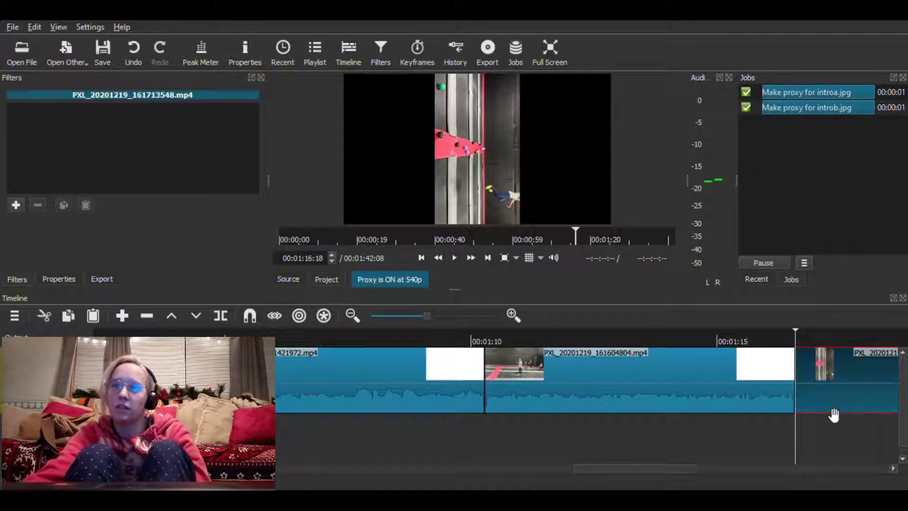
# Move the playhead to 00:01:17:08 and add a Rotate and Scale filter to PXL_20201219_161713548.mp4
pyautogui.click(806, 334)
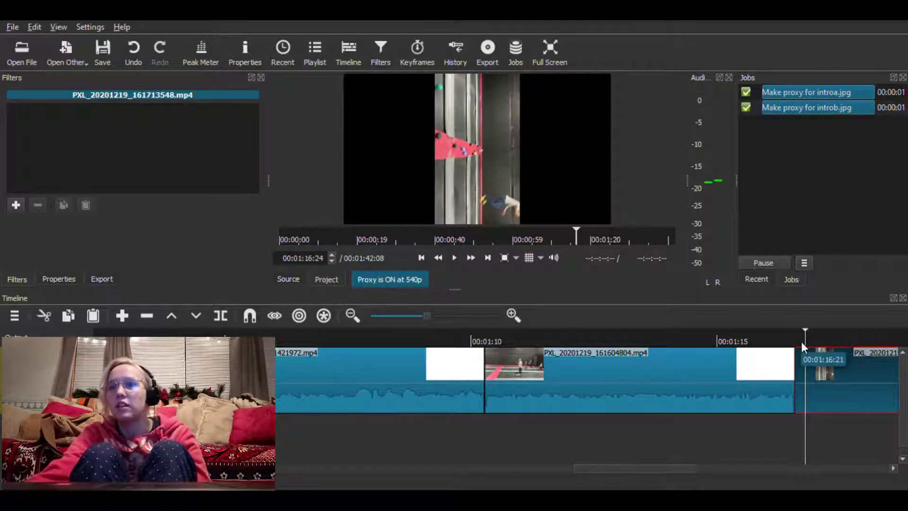
pyautogui.moveTo(806, 340)
pyautogui.mouseDown()
pyautogui.moveTo(818, 338)
pyautogui.moveTo(804, 335)
pyautogui.moveTo(809, 328)
pyautogui.mouseUp()
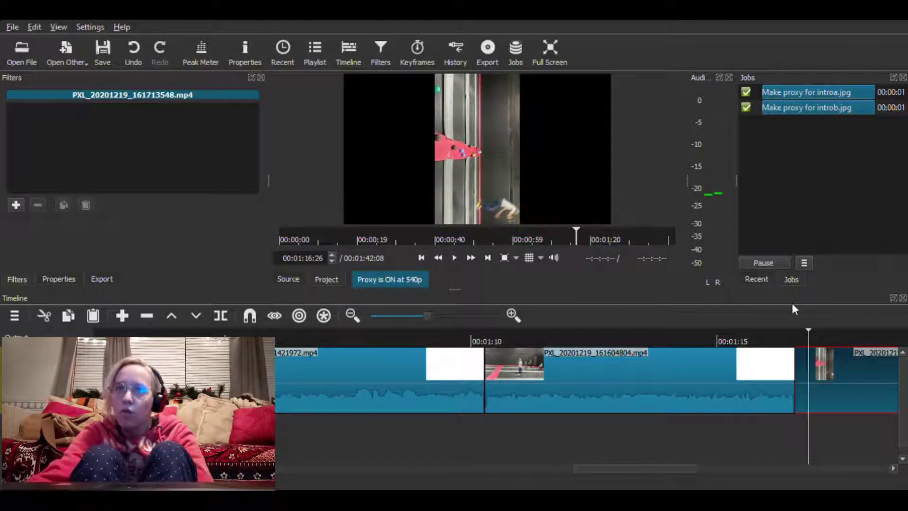
pyautogui.click(645, 342)
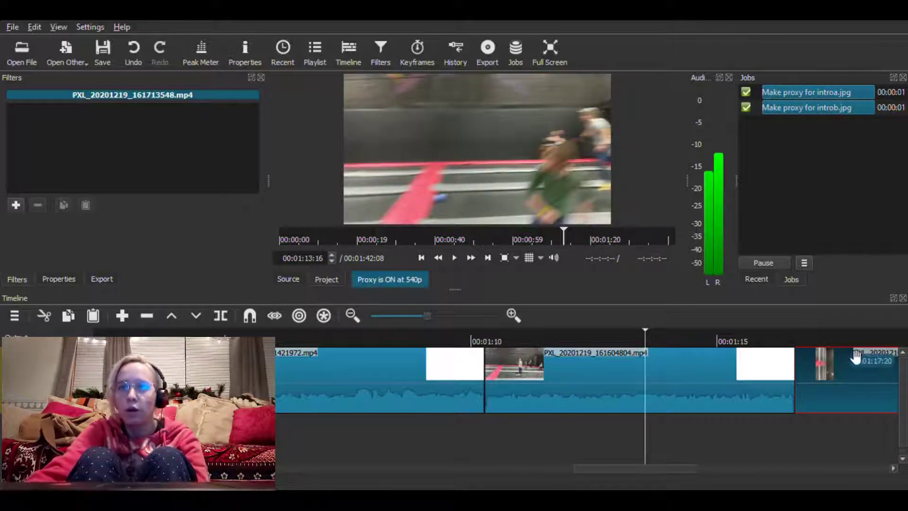
pyautogui.click(831, 341)
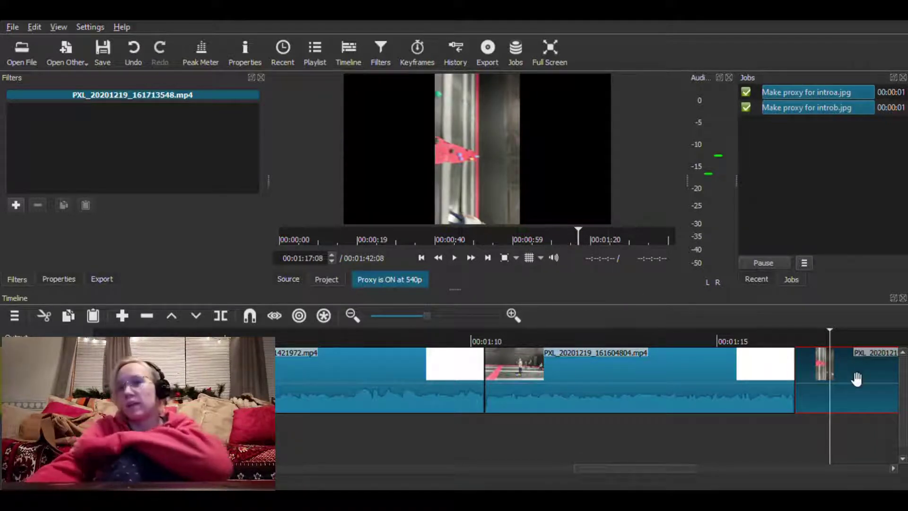
pyautogui.click(16, 205)
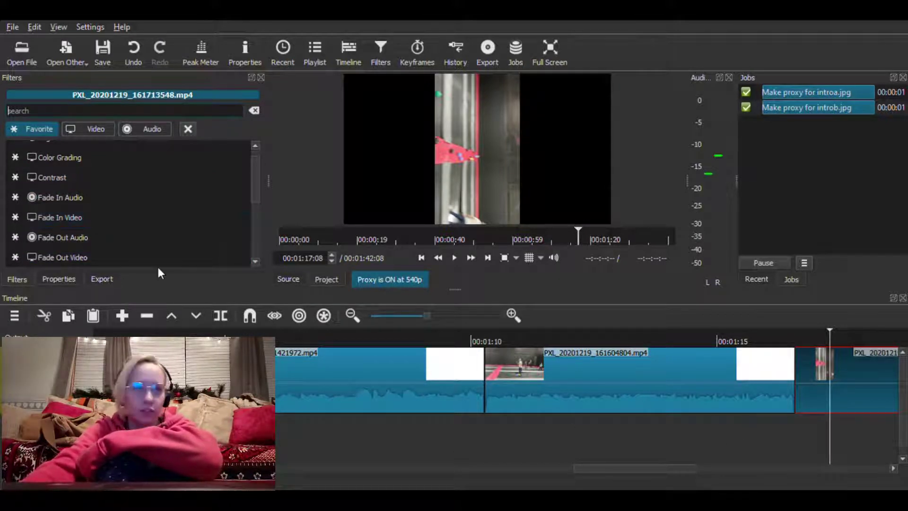
pyautogui.scroll(-5, 73, 206)
pyautogui.click(78, 184)
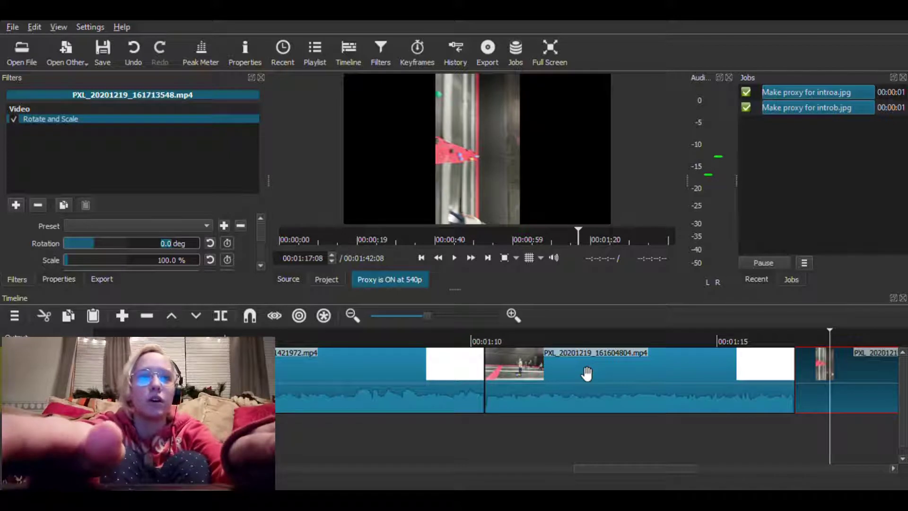
# Set the clip's rotation to 270 degrees
pyautogui.press('BackSpace')
pyautogui.press('BackSpace')
pyautogui.press('BackSpace')
pyautogui.write('270')
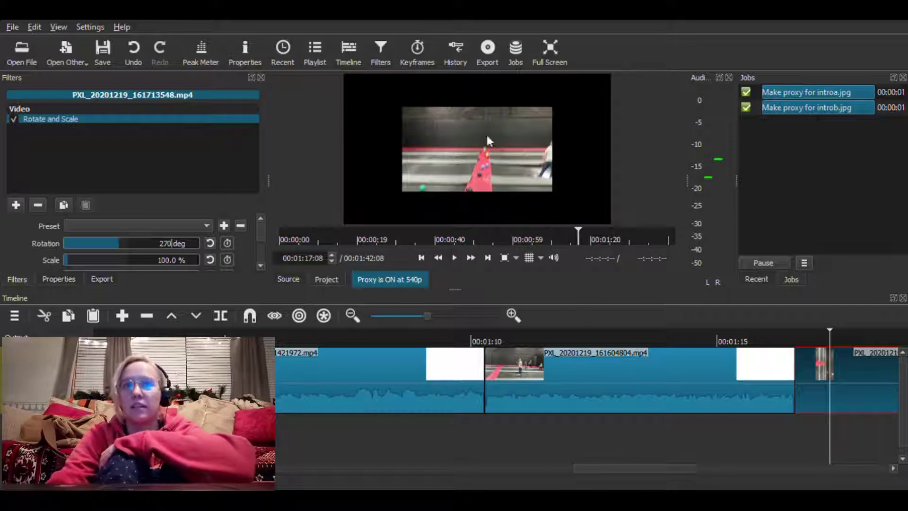
# Try a rotation of 280 degrees on the clip and set it back to 270 degrees
pyautogui.moveTo(121, 246)
pyautogui.mouseDown()
pyautogui.moveTo(105, 244)
pyautogui.moveTo(131, 245)
pyautogui.moveTo(122, 247)
pyautogui.mouseUp()
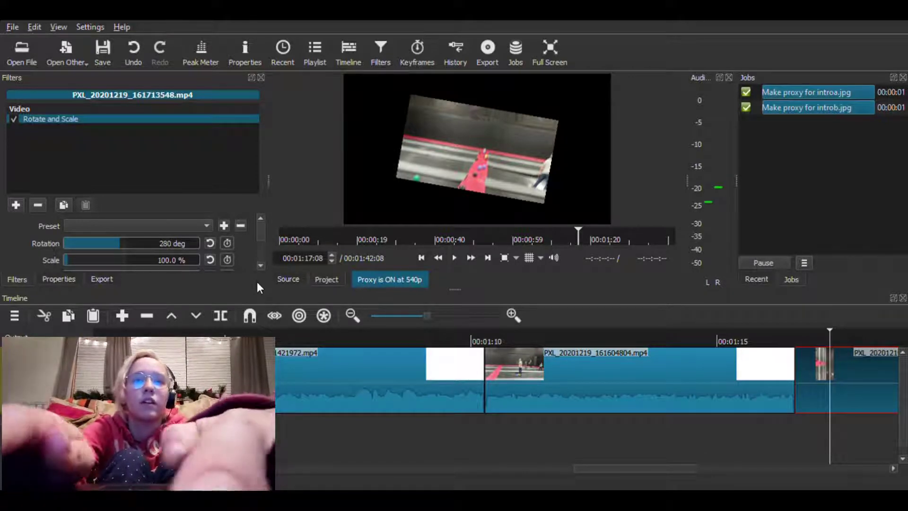
pyautogui.press('BackSpace')
pyautogui.press('BackSpace')
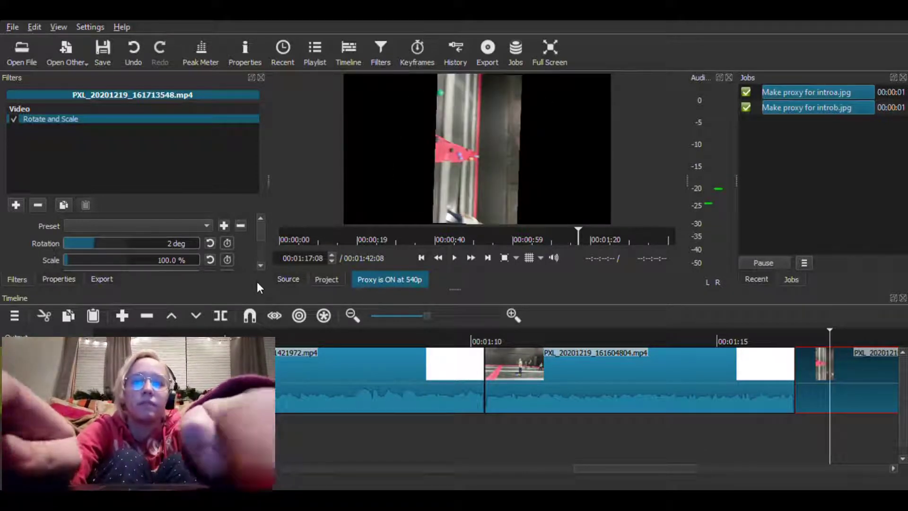
pyautogui.write('70')
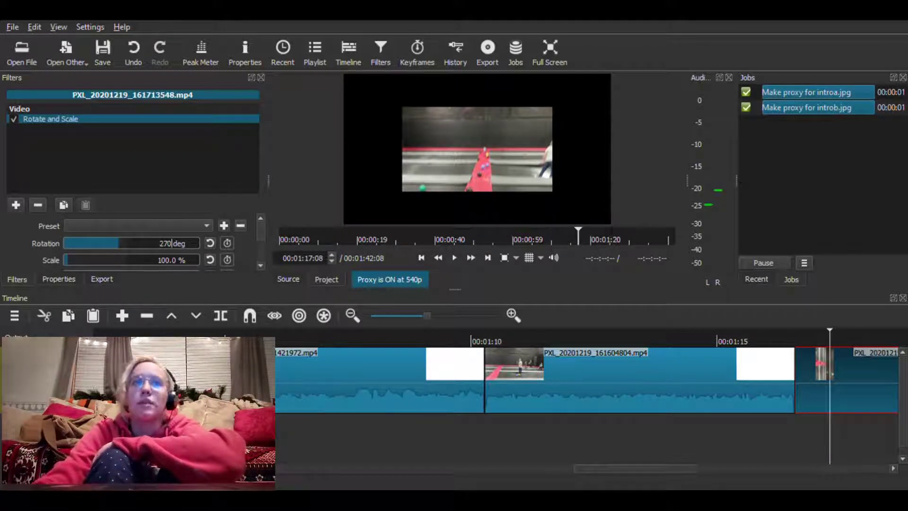
pyautogui.press('Tab')
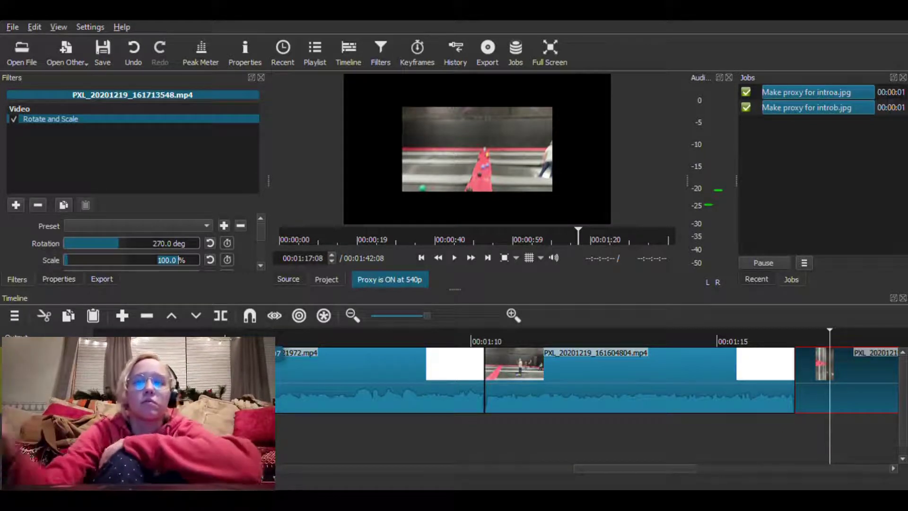
# Set the scale of PXL_20201219_161713548.mp4 to 200 percent in its Rotate and Scale filter
pyautogui.click(177, 262)
pyautogui.press('BackSpace')
pyautogui.press('BackSpace')
pyautogui.press('BackSpace')
pyautogui.press('BackSpace')
pyautogui.press('BackSpace')
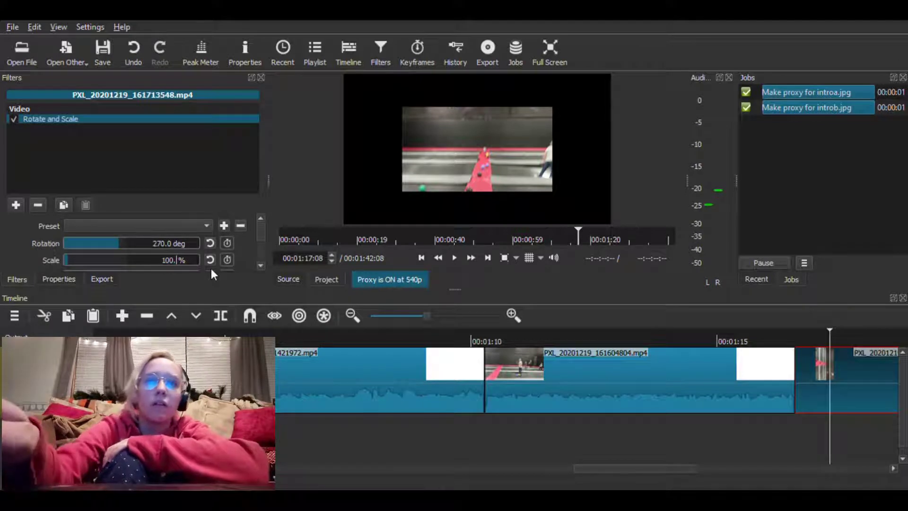
pyautogui.write('200')
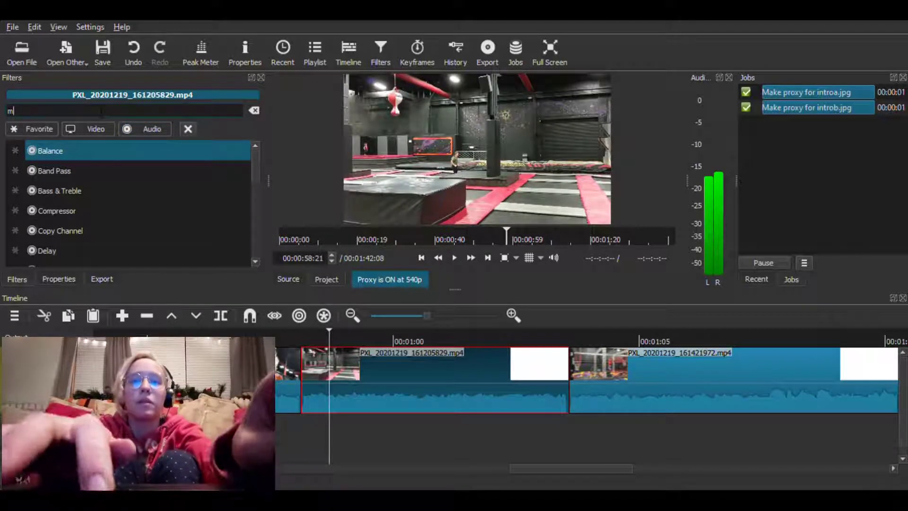
# Find the Mute filter, add it to PXL_20201219_161205829.mp4, and briefly play the clip to check the sound
pyautogui.click(101, 111)
pyautogui.write('mute')
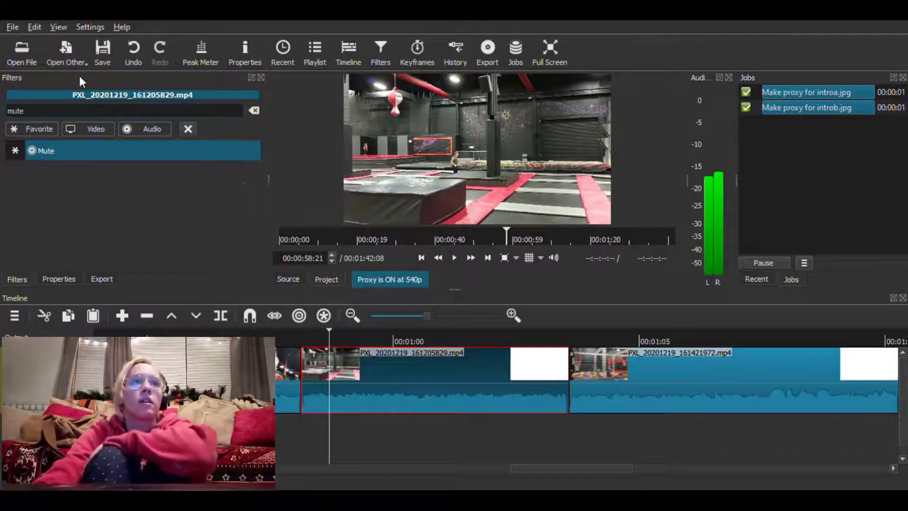
pyautogui.click(74, 151)
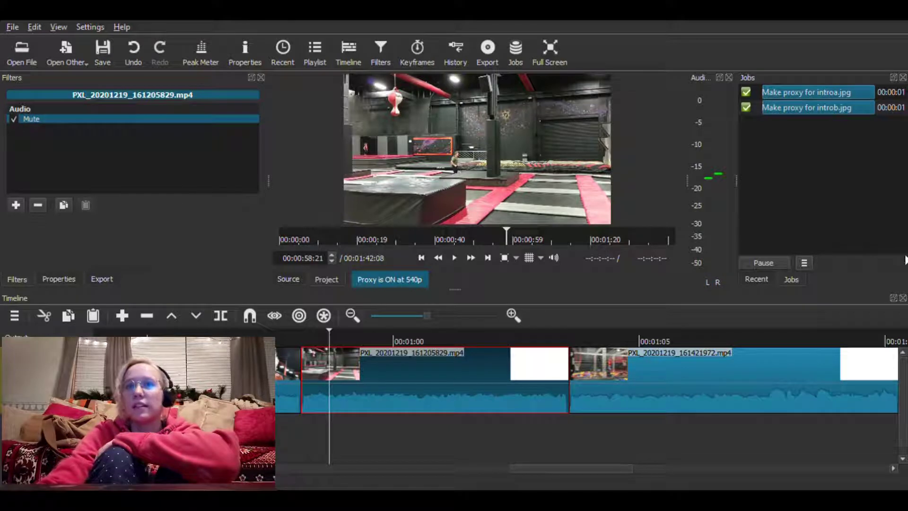
pyautogui.click(456, 258)
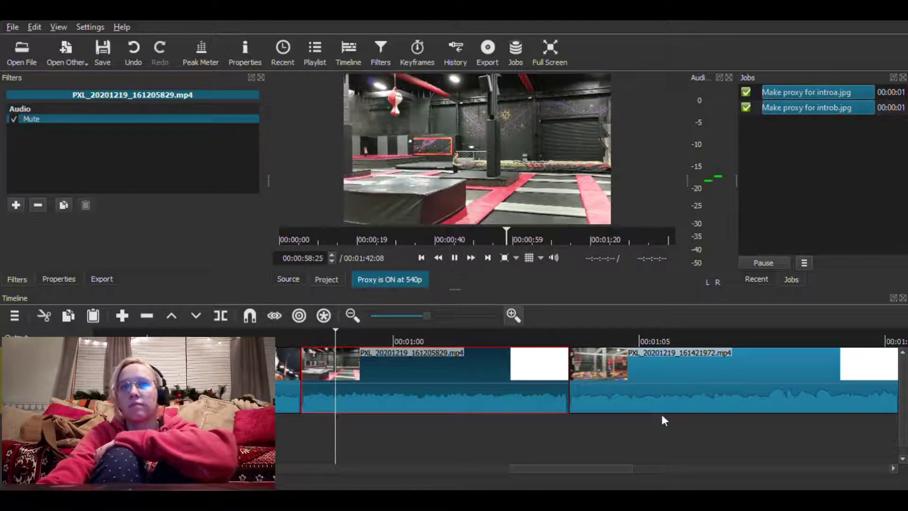
pyautogui.click(454, 258)
# Add the favourite Mute filter to PXL_20201219_161421972.mp4 on track V1
pyautogui.click(677, 397)
pyautogui.click(15, 205)
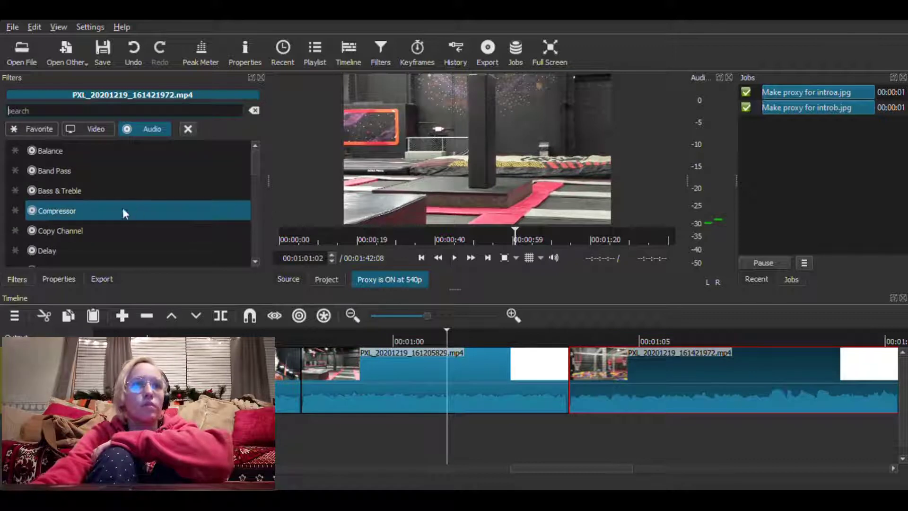
pyautogui.click(24, 126)
pyautogui.scroll(-3, 138, 180)
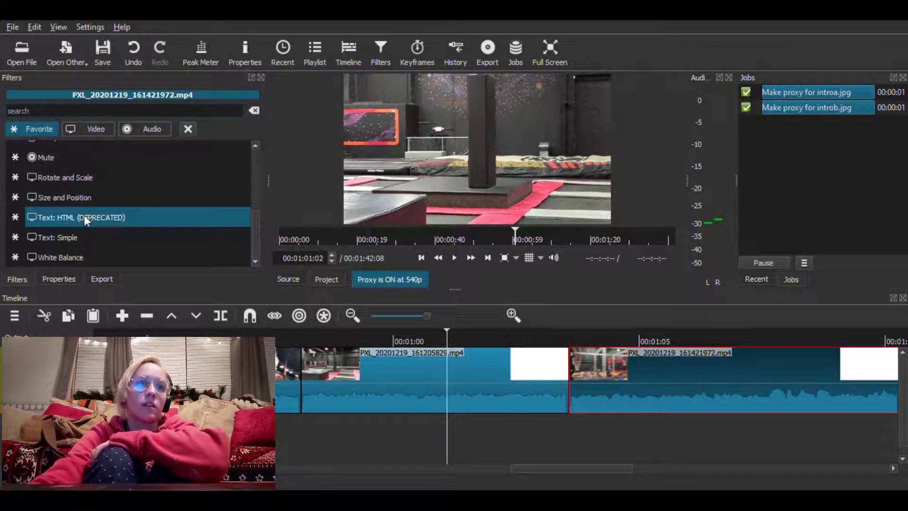
pyautogui.click(89, 156)
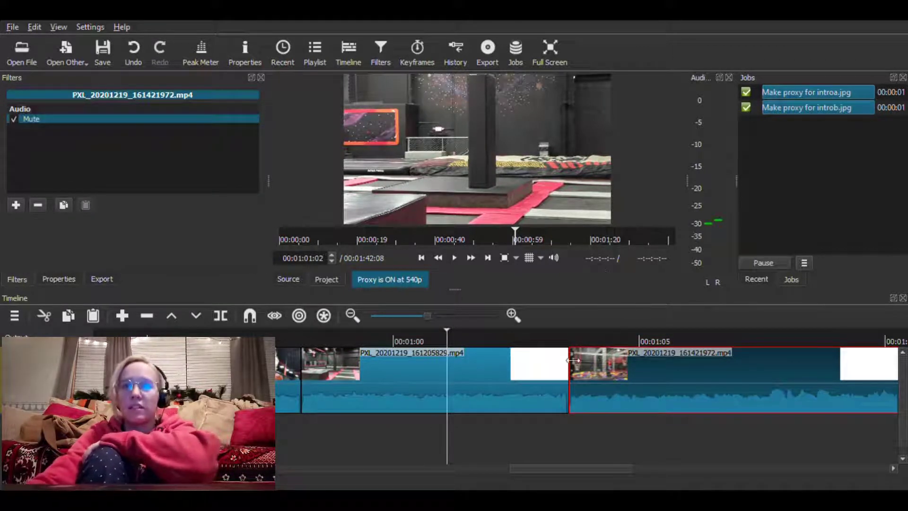
# Select the segment of PXL_20201219_193542963.mp4 that starts after the cut near 00:04:18 on track V1
pyautogui.scroll(2, 708, 374)
pyautogui.scroll(-6, 708, 373)
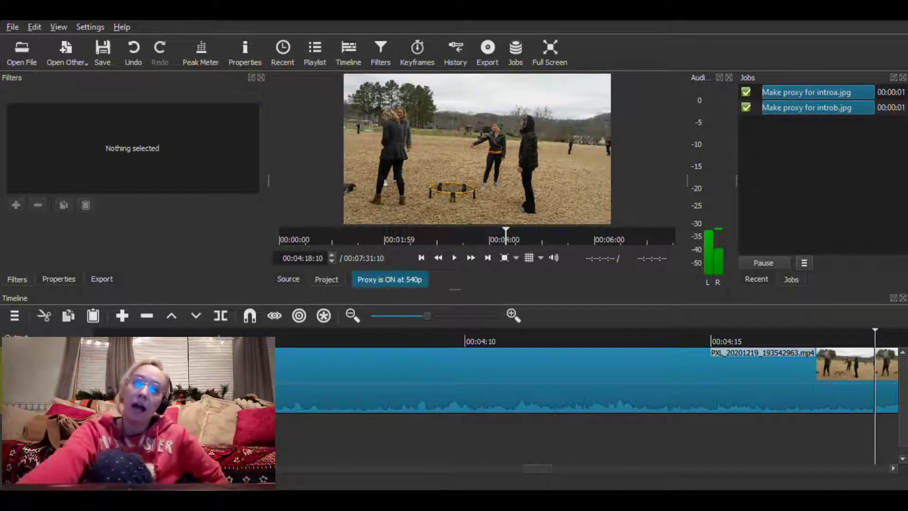
pyautogui.scroll(-1, 778, 398)
pyautogui.scroll(-7, 781, 397)
pyautogui.scroll(-3, 780, 395)
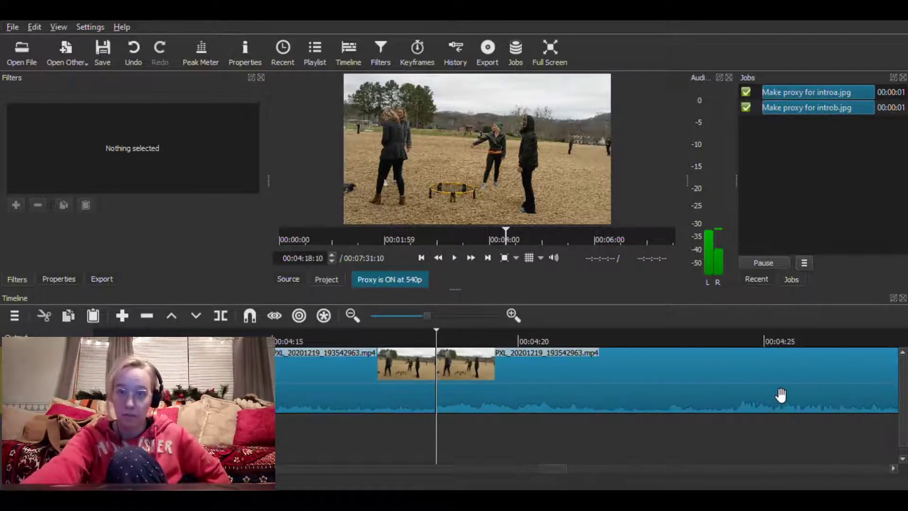
pyautogui.press('Down')
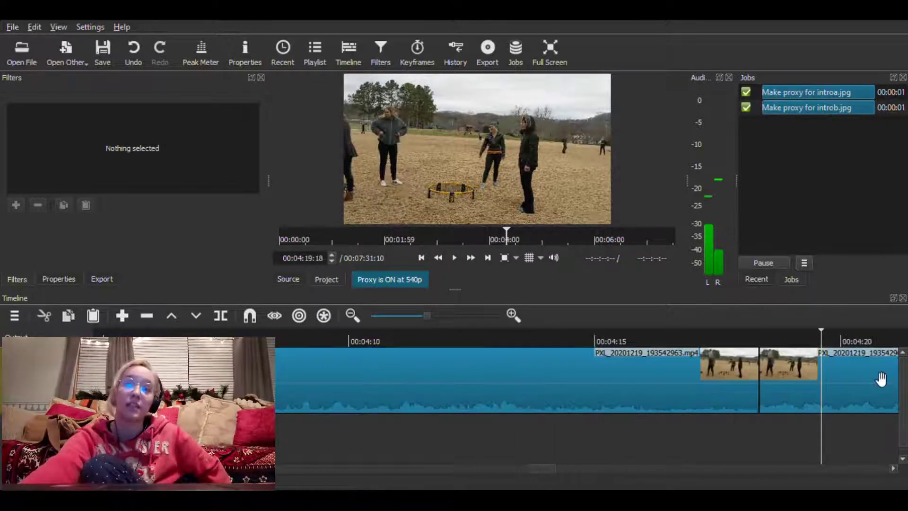
pyautogui.click(858, 405)
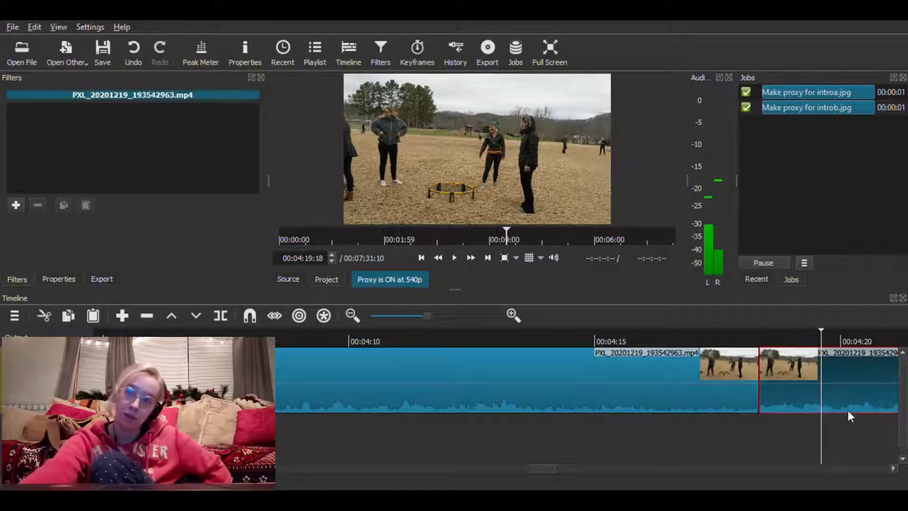
pyautogui.click(16, 204)
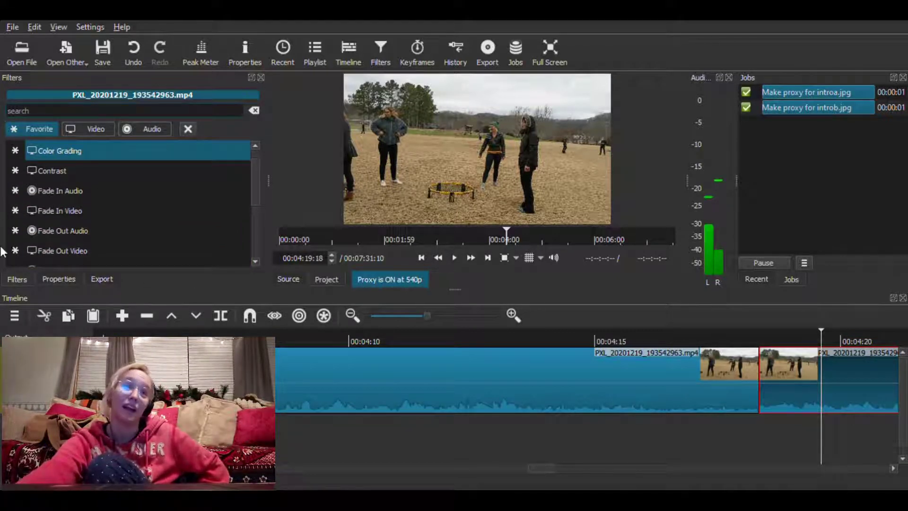
pyautogui.click(188, 129)
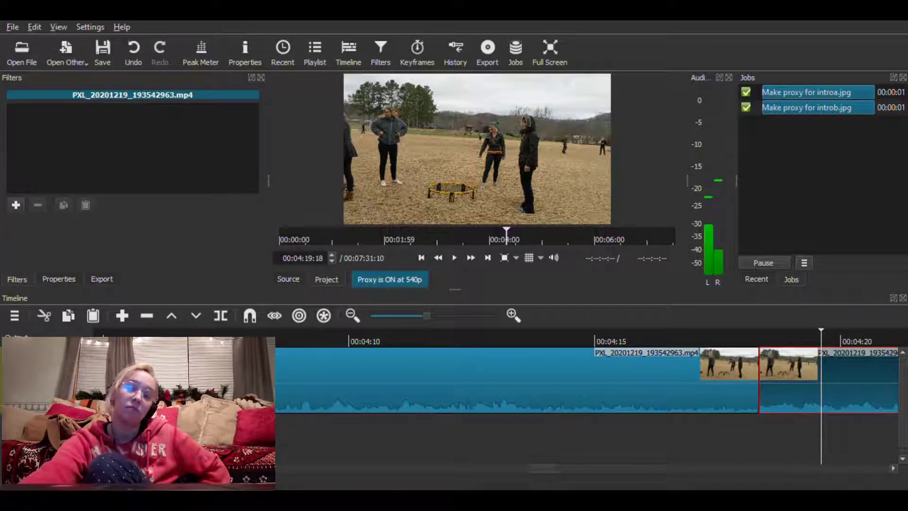
pyautogui.click(58, 279)
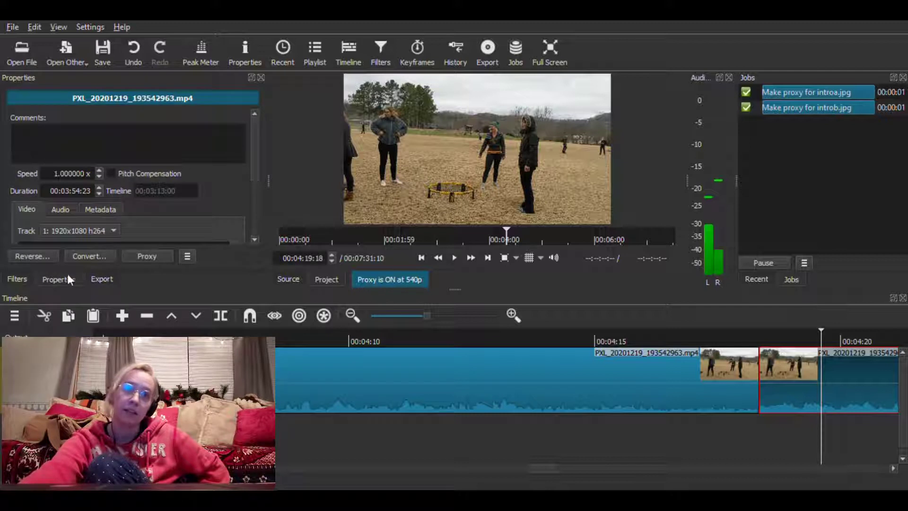
pyautogui.click(260, 78)
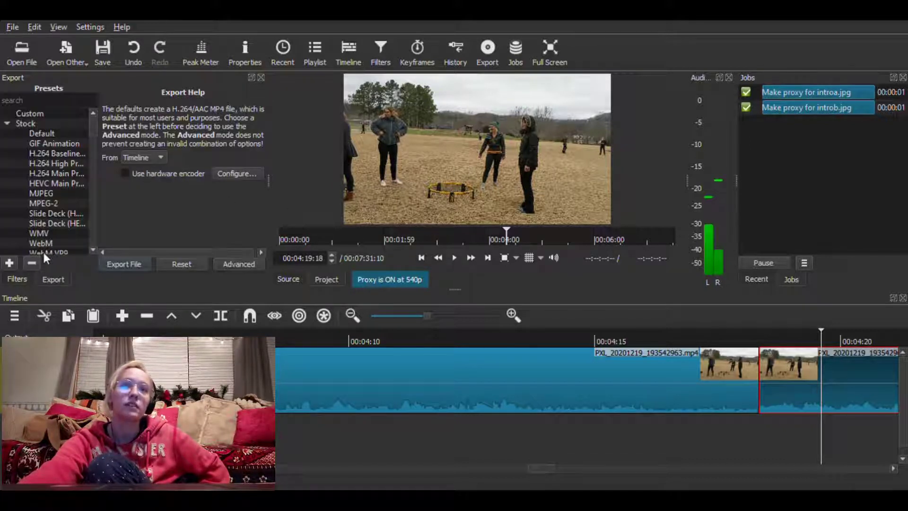
# Set the playback speed of the selected PXL_20201219_193542963.mp4 segment to 4x in its properties
pyautogui.click(245, 52)
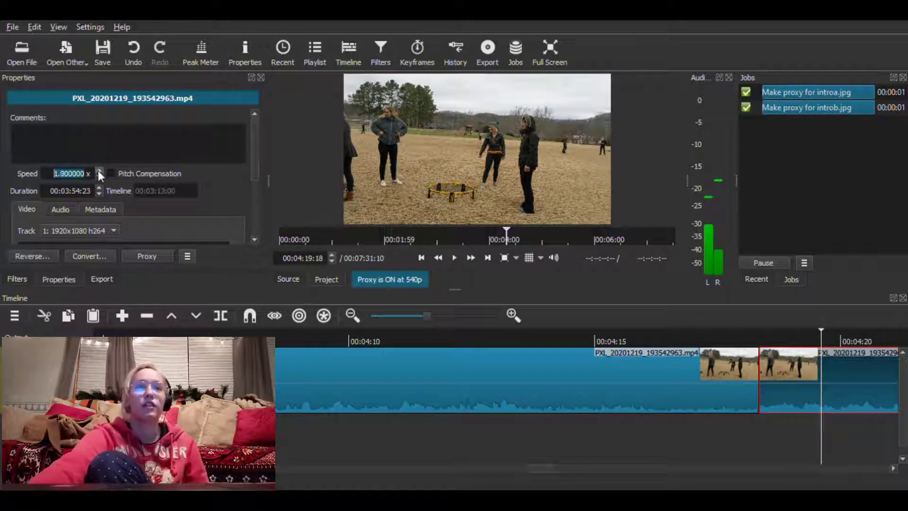
pyautogui.click(98, 171)
pyautogui.click(98, 171)
pyautogui.click(98, 171)
pyautogui.click(98, 171)
pyautogui.click(98, 170)
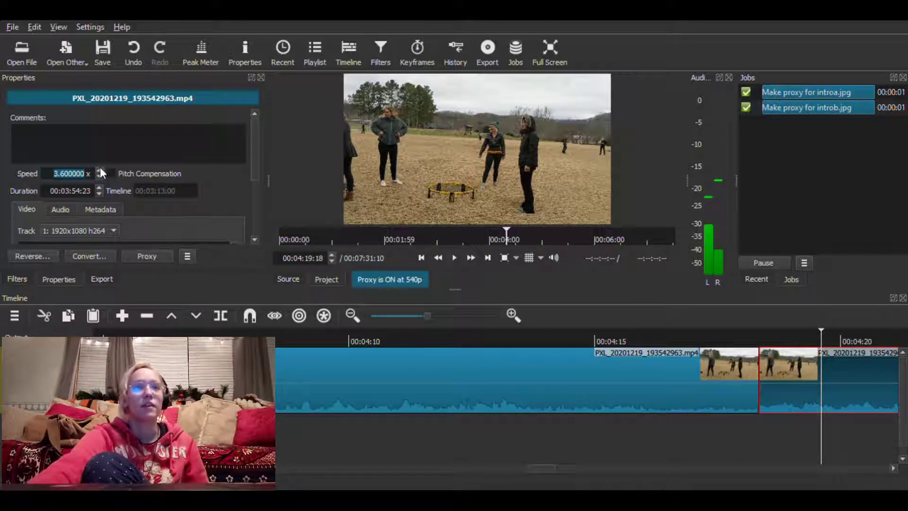
pyautogui.click(98, 171)
pyautogui.press('Return')
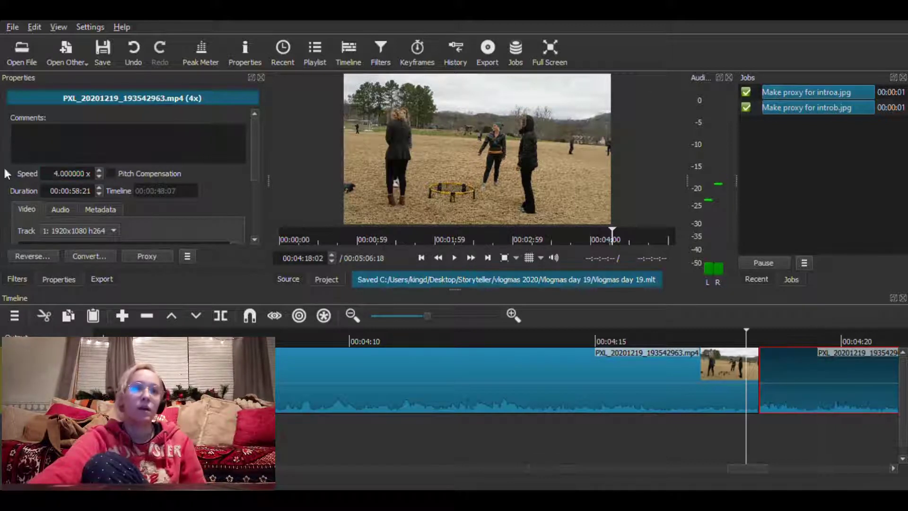
# Add a Mute filter to the sped-up PXL_20201219_193542963.mp4 segment and fast-forward to the end of the timeline
pyautogui.click(23, 280)
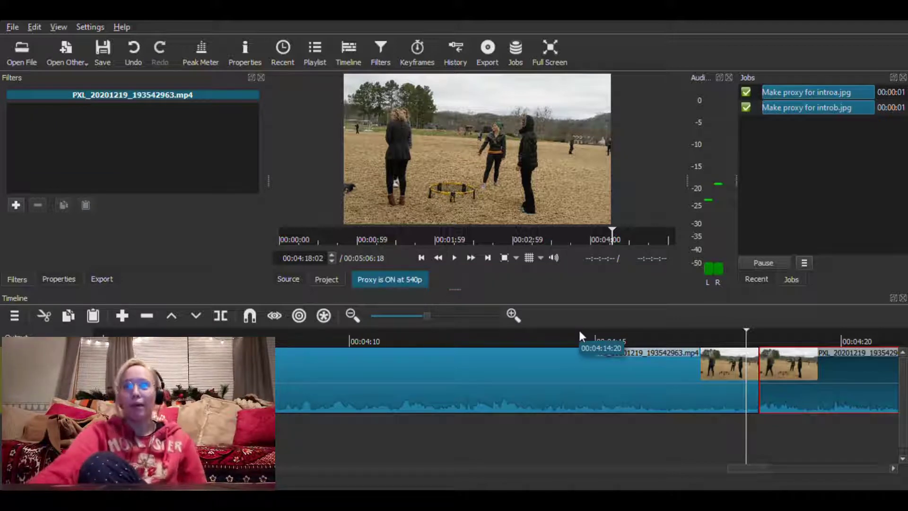
pyautogui.click(16, 204)
pyautogui.scroll(-2, 94, 220)
pyautogui.click(91, 228)
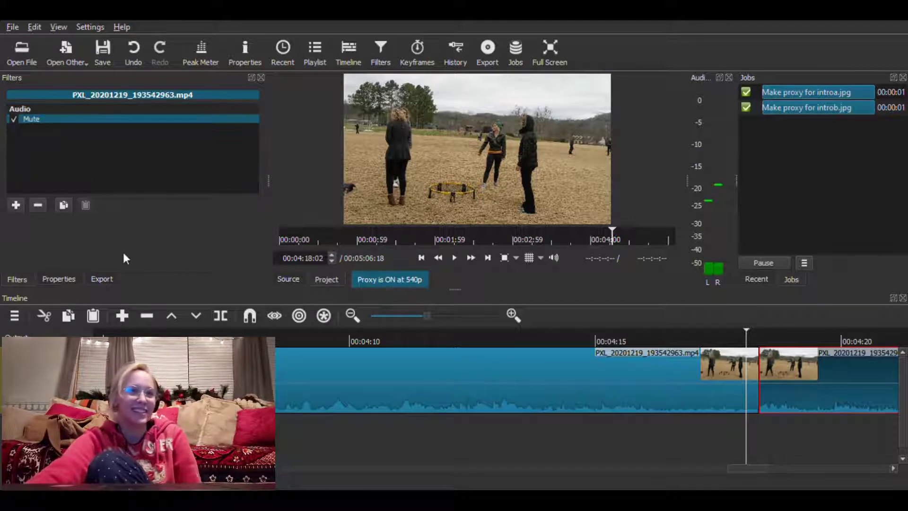
pyautogui.click(470, 263)
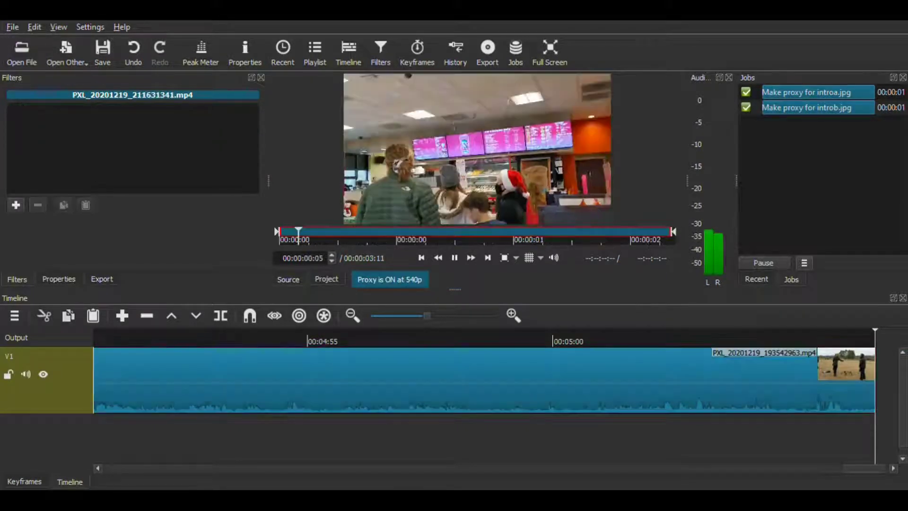
# Append PXL_20201219_211631341.mp4 to track V1 and remove the gap before it
pyautogui.moveTo(456, 189); pyautogui.dragTo(837, 381)
pyautogui.rightClick(881, 392)
pyautogui.click(885, 400)
# Add a Mute filter to PXL_20201219_211631341.mp4 and play the timeline through to its end
pyautogui.click(16, 204)
pyautogui.scroll(-2, 134, 229)
pyautogui.click(133, 231)
pyautogui.click(454, 259)
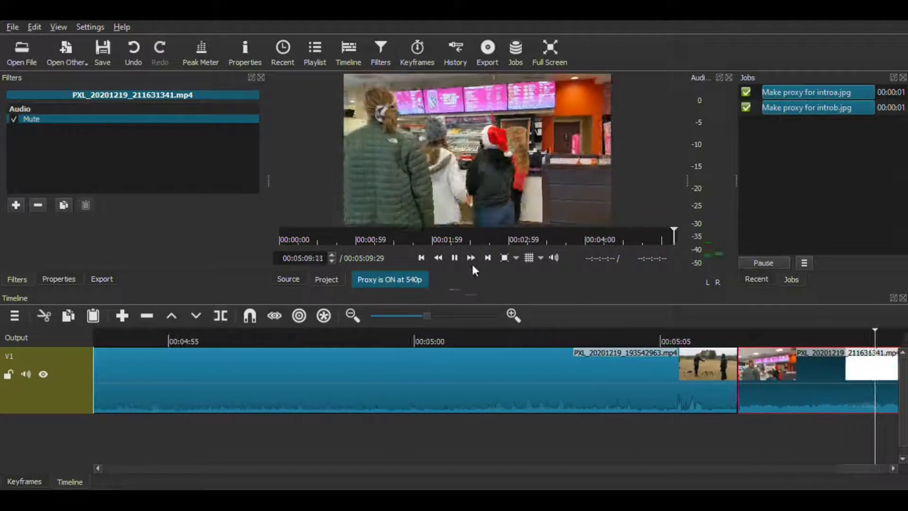
pyautogui.click(708, 342)
pyautogui.click(454, 258)
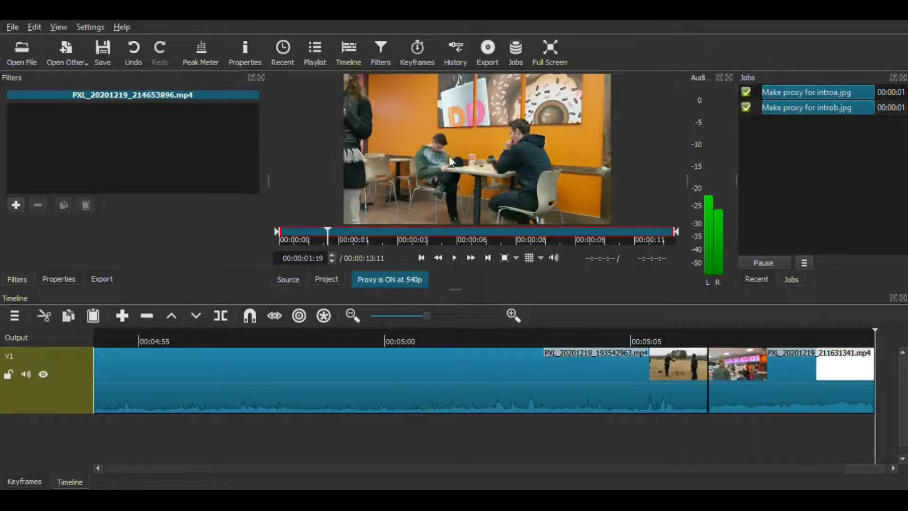
# Append PXL_20201219_214653896.mp4 to track V1 without a gap and give it Mute and Text: Simple filters
pyautogui.moveTo(477, 149); pyautogui.dragTo(805, 373)
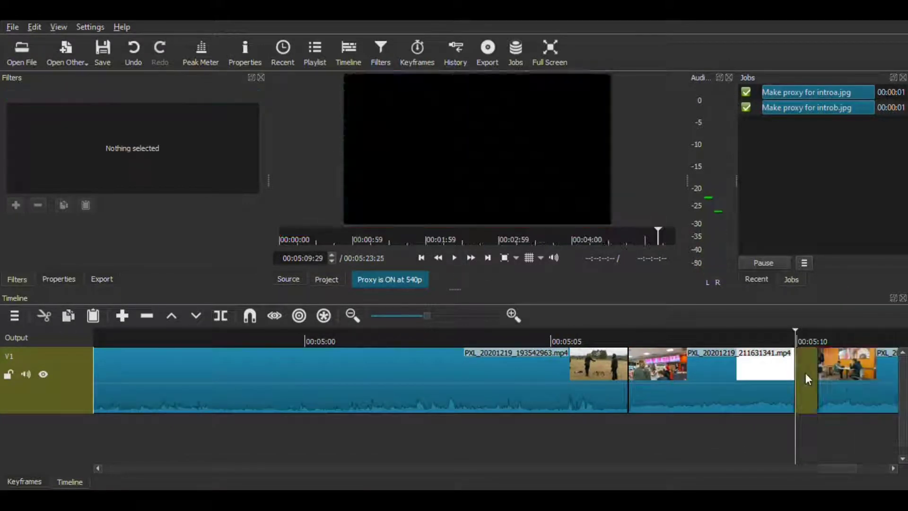
pyautogui.click(16, 205)
pyautogui.click(11, 221)
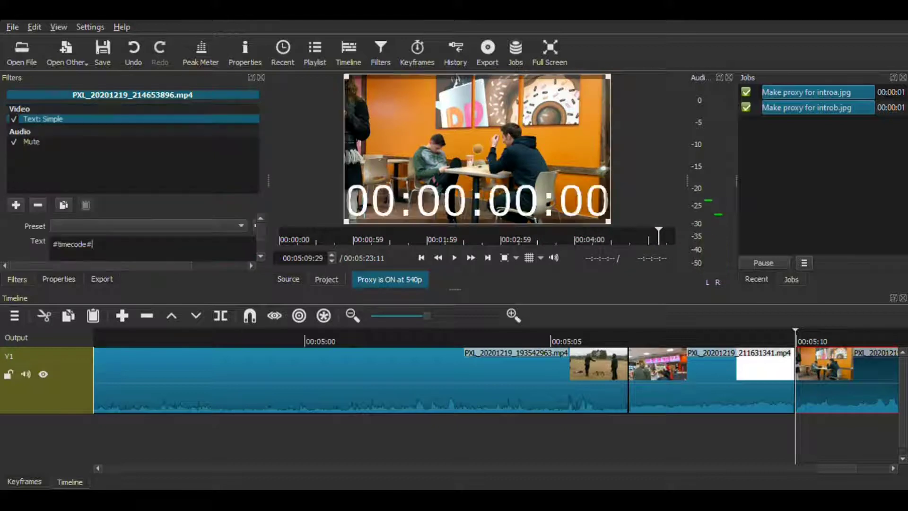
# Replace the timecode text in the Text: Simple filter with "Such social bugs :)"
pyautogui.write('Such social bugs ;')
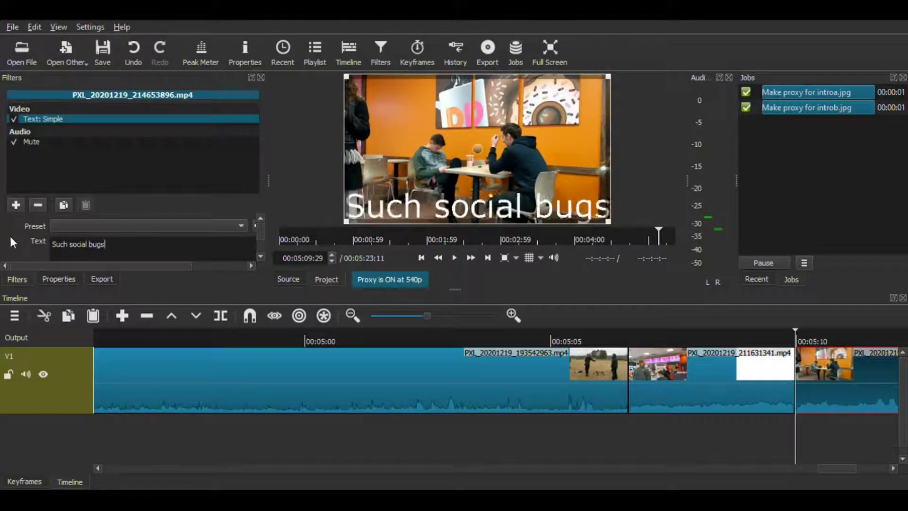
pyautogui.press('BackSpace')
pyautogui.write(':)')
# Set the caption's font to Times New Roman 50 with Use font size enabled, and save the project
pyautogui.moveTo(261, 230); pyautogui.dragTo(261, 235)
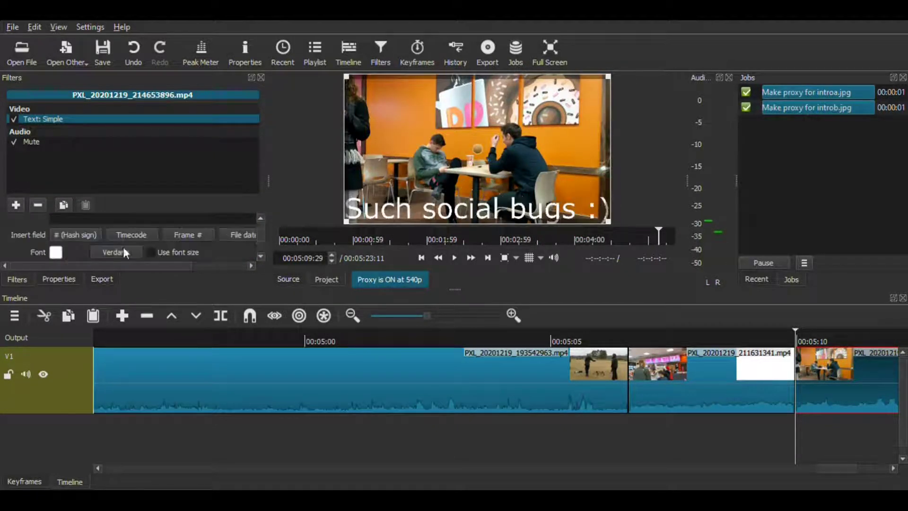
pyautogui.click(124, 252)
pyautogui.click(161, 252)
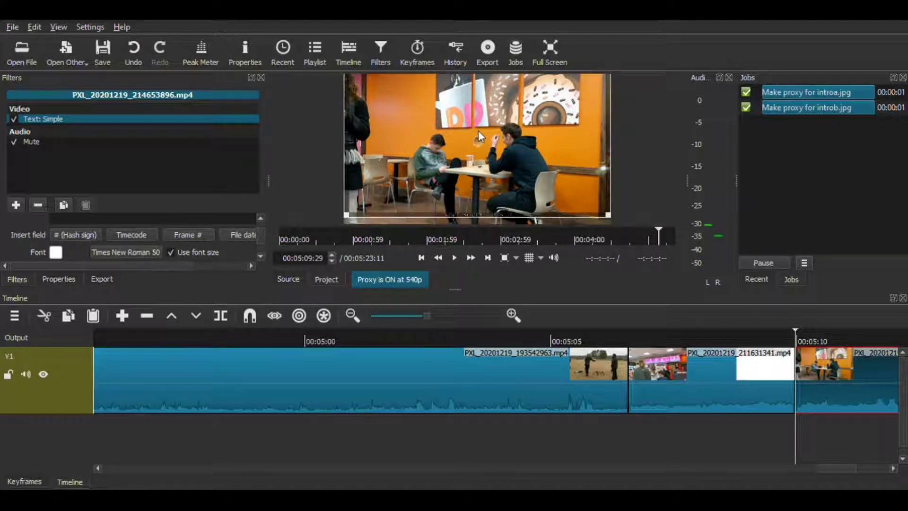
pyautogui.click(453, 258)
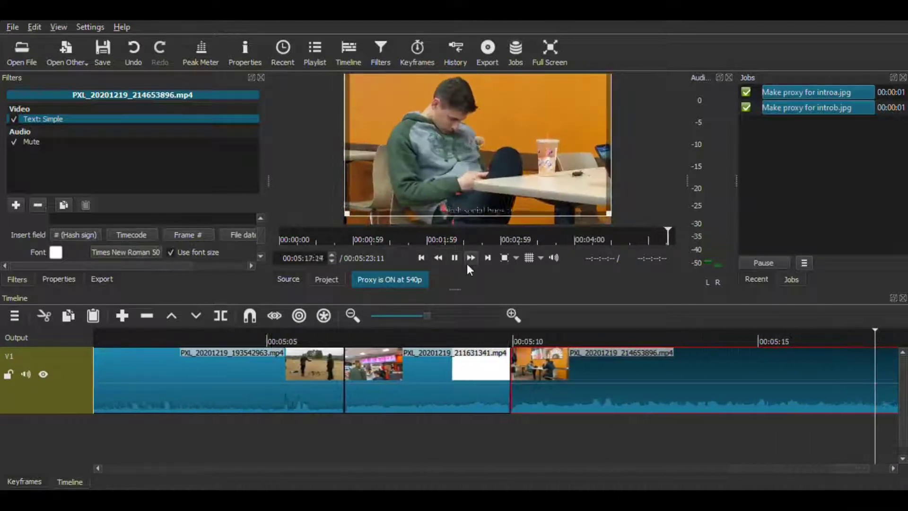
pyautogui.hotkey('ctrl', 's')
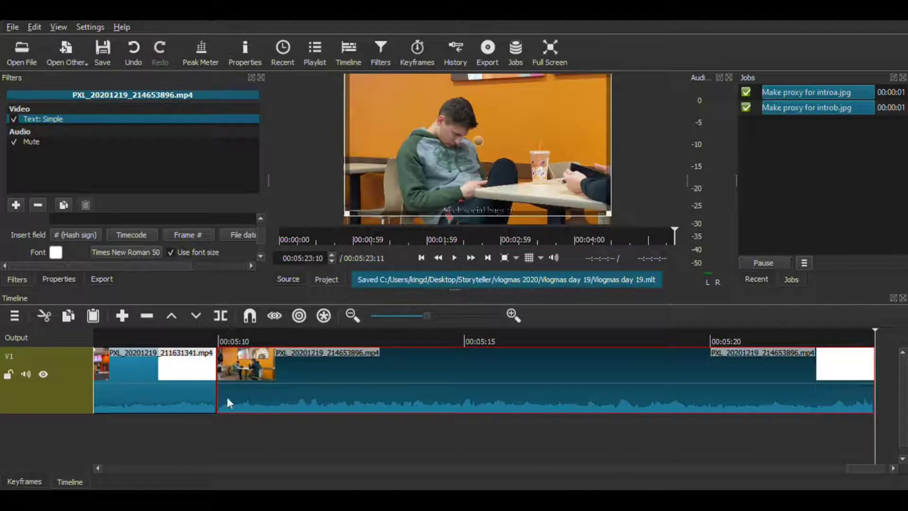
# Bring PXL_20201219_221432210.mp4 onto track V1 and move it from the end to 00:05:06:18, before PXL_20201219_211631341.mp4
pyautogui.doubleClick(555, 325)
pyautogui.moveTo(478, 146); pyautogui.dragTo(825, 379)
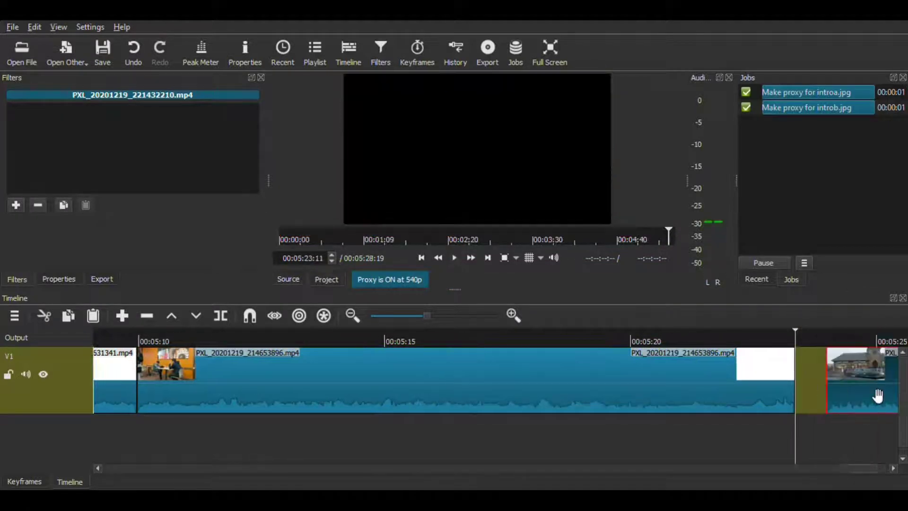
pyautogui.press('Delete')
pyautogui.scroll(6, 129, 396)
pyautogui.click(179, 341)
pyautogui.press('Right')
pyautogui.click(167, 392)
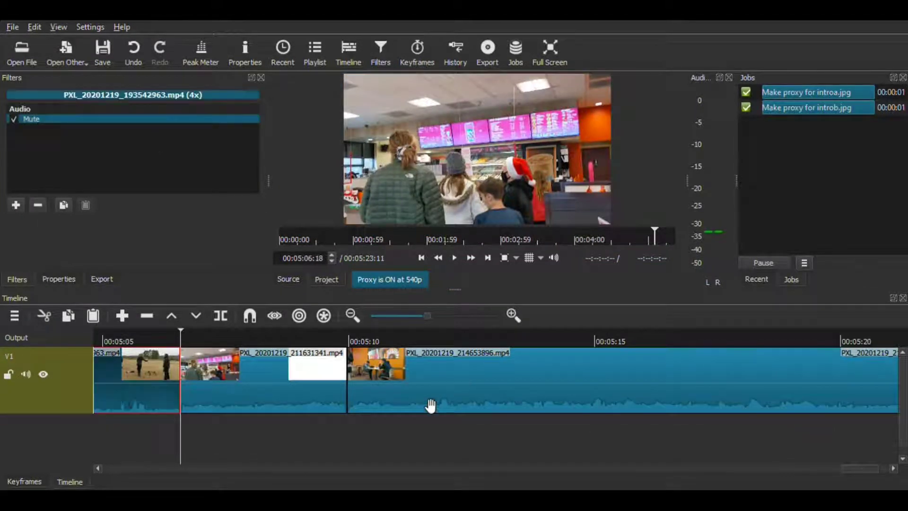
pyautogui.hotkey('ctrl', 'v')
# Add a Mute filter to PXL_20201219_221432210.mp4, play the sequence from its start, and save the project
pyautogui.click(16, 205)
pyautogui.click(178, 339)
pyautogui.click(455, 258)
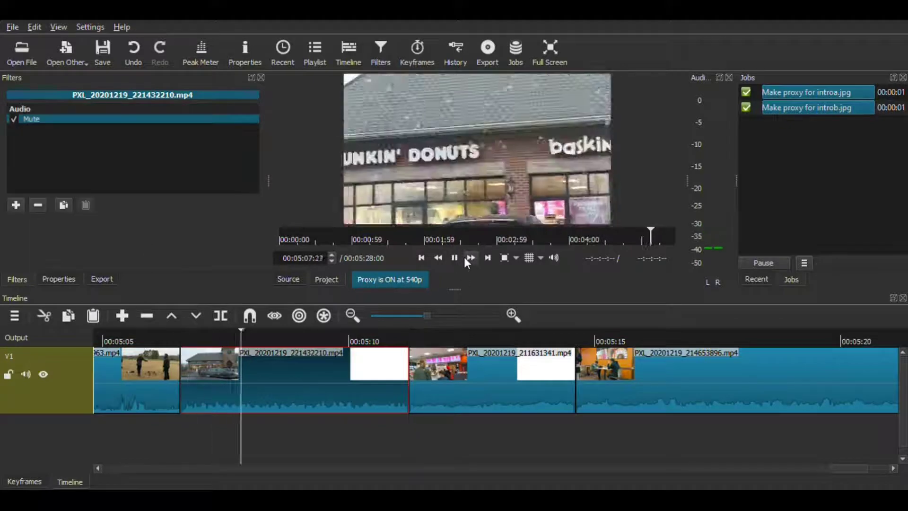
pyautogui.hotkey('ctrl', 's')
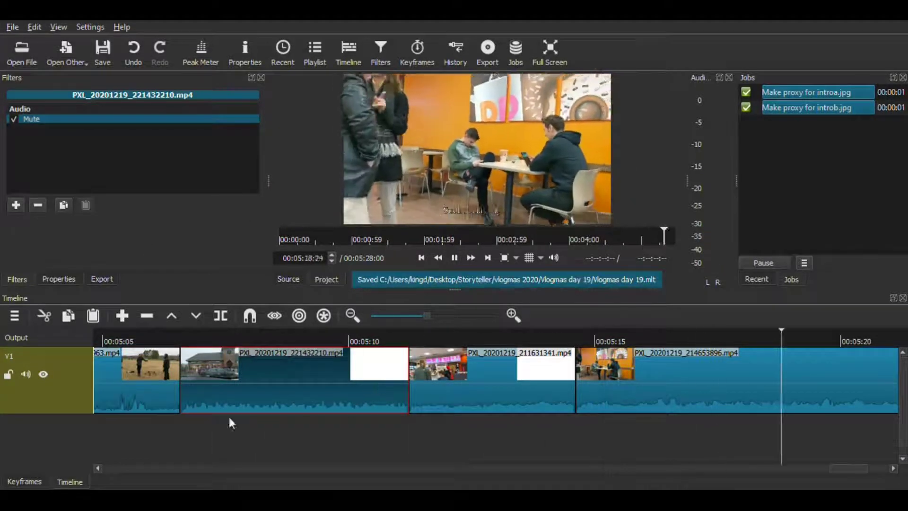
pyautogui.click(456, 258)
# Append PXL_20201220_003950512.mp4 to track V1, close the gap before it, and select the clip
pyautogui.scroll(-5, 698, 378)
pyautogui.moveTo(477, 156); pyautogui.dragTo(823, 371)
pyautogui.rightClick(823, 370)
pyautogui.click(851, 384)
pyautogui.click(852, 384)
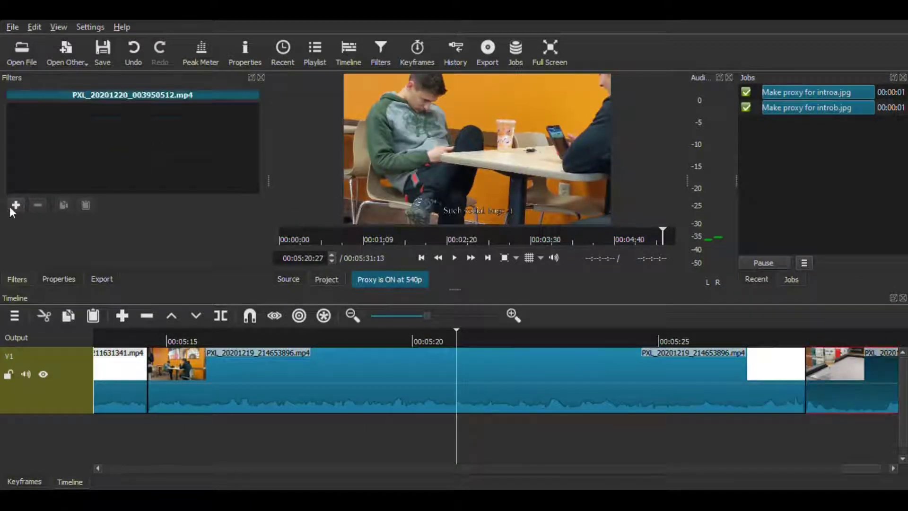
# Add a Mute filter to PXL_20201220_003950512.mp4 and play the sequence through to its end
pyautogui.click(16, 206)
pyautogui.click(42, 152)
pyautogui.click(804, 341)
pyautogui.click(455, 259)
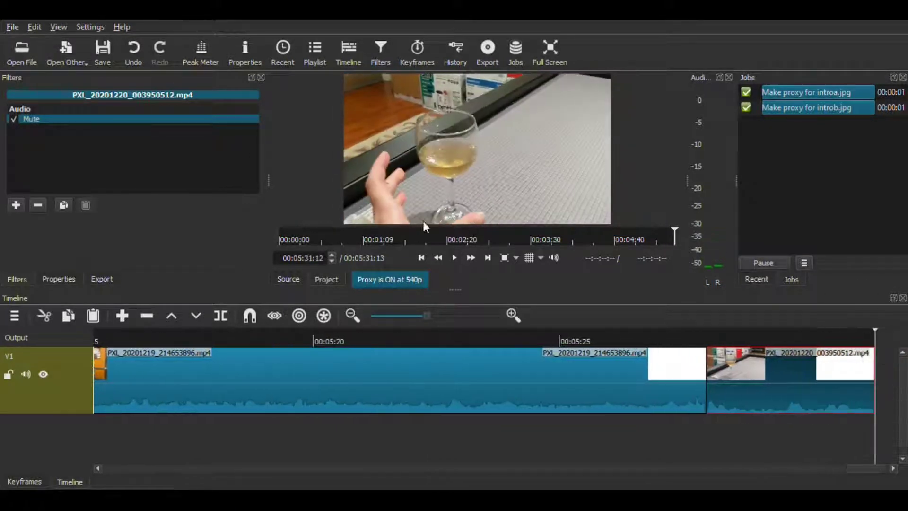
# Append PXL_20201220_004002427.mp4 to track V1, close the gap before it, and select the clip
pyautogui.click(453, 262)
pyautogui.scroll(-2, 698, 379)
pyautogui.moveTo(476, 156); pyautogui.dragTo(826, 374)
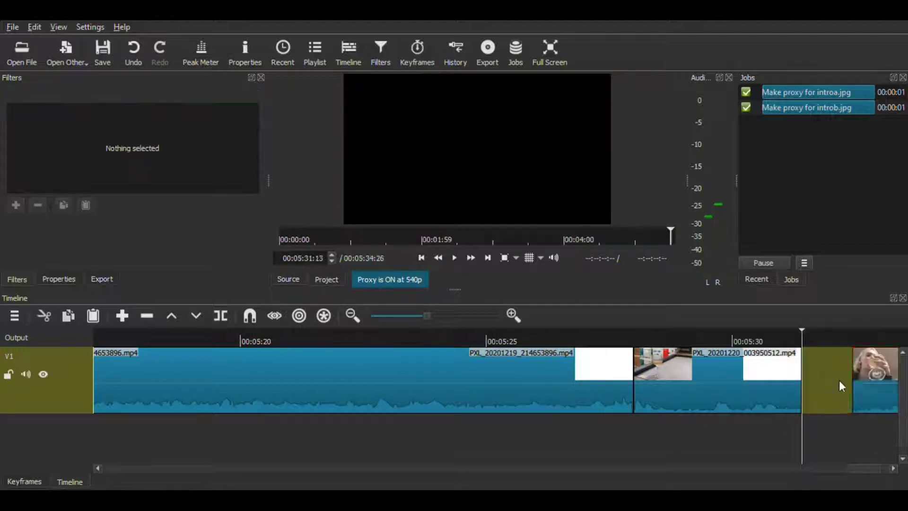
pyautogui.rightClick(840, 380)
pyautogui.click(831, 362)
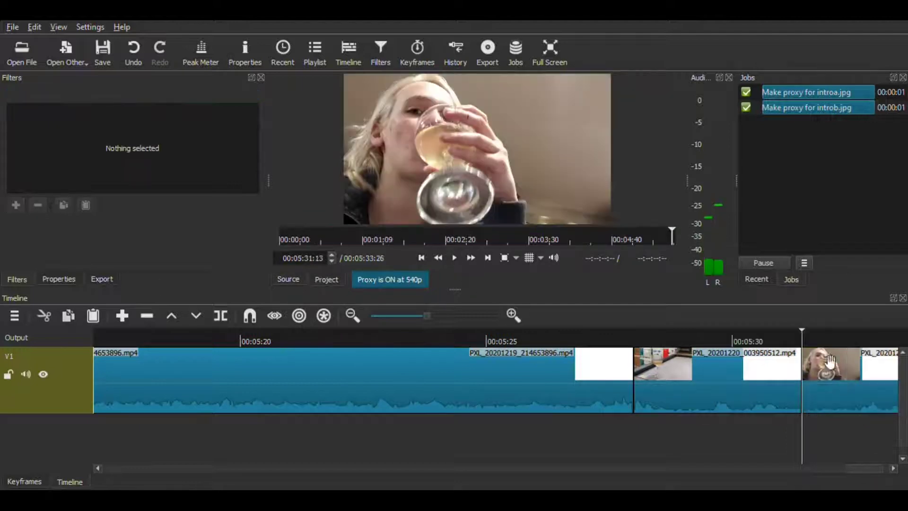
pyautogui.click(831, 362)
# Add a Mute filter to PXL_20201220_004002427.mp4 and skip to the end of the sequence
pyautogui.click(15, 206)
pyautogui.click(142, 230)
pyautogui.click(488, 258)
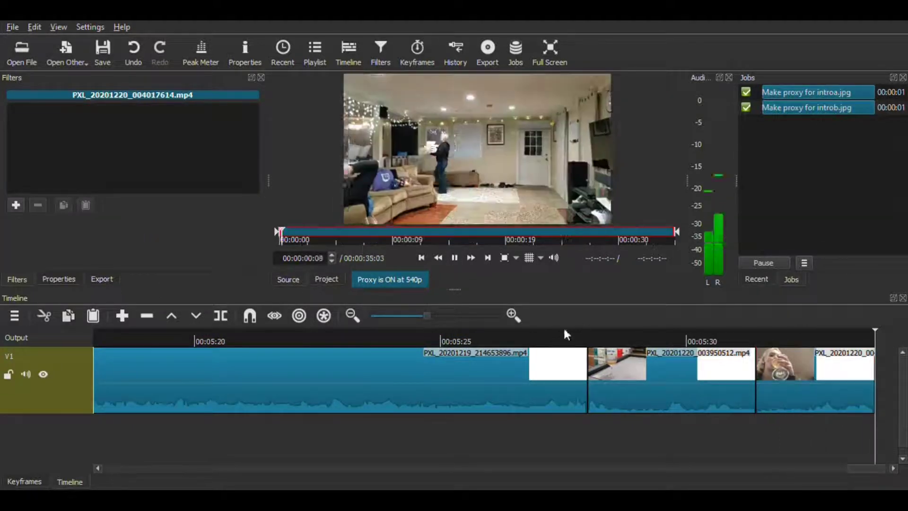
# Append PXL_20201220_004017614.mp4, PXL_20201220_004210090.mp4 and PXL_20201220_010244215.mp4 to track V1 without gaps, saving the project along the way
pyautogui.click(454, 258)
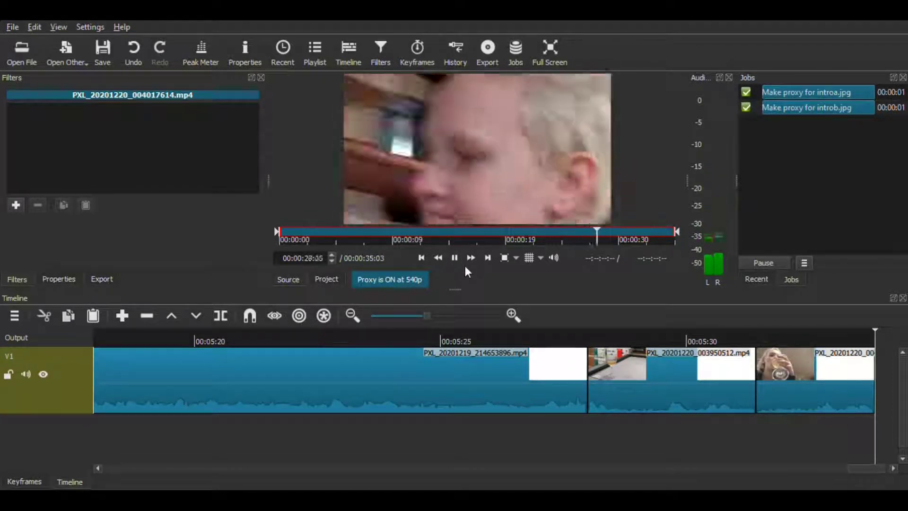
pyautogui.moveTo(450, 183); pyautogui.dragTo(813, 359)
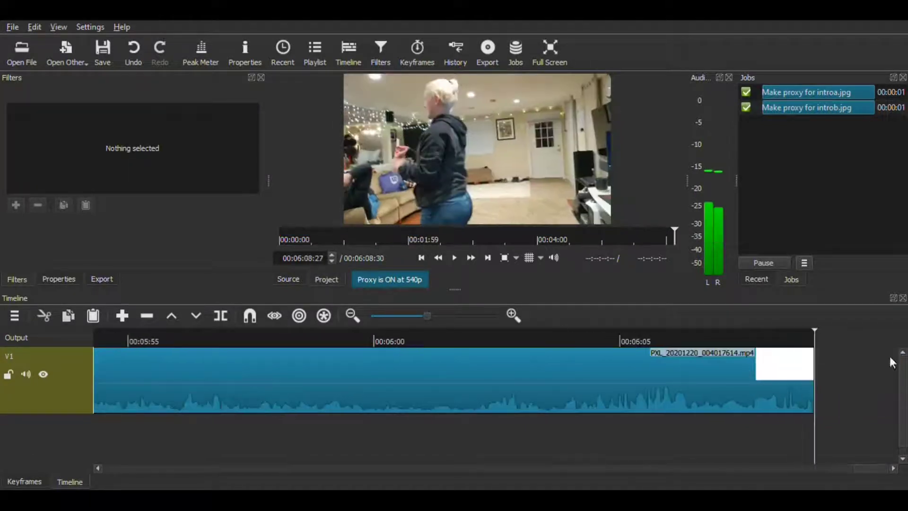
pyautogui.hotkey('ctrl', 's')
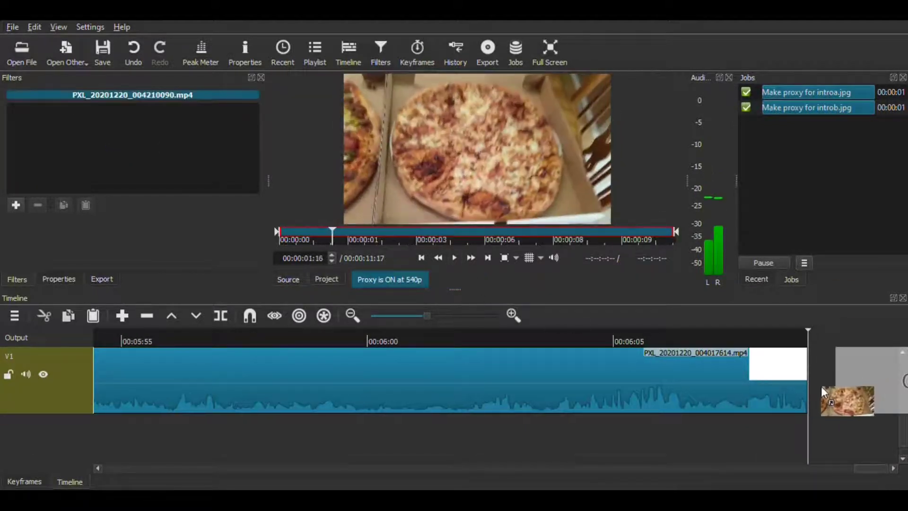
pyautogui.click(454, 257)
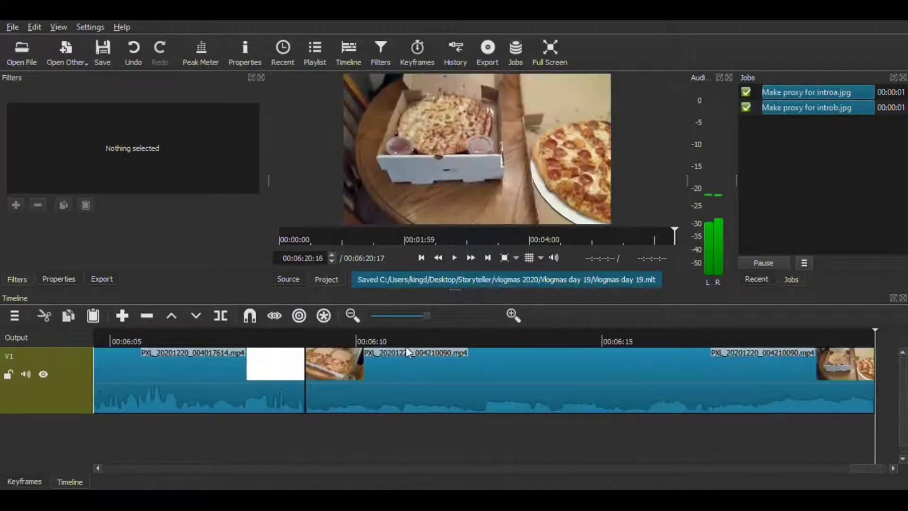
pyautogui.moveTo(473, 189); pyautogui.dragTo(857, 375)
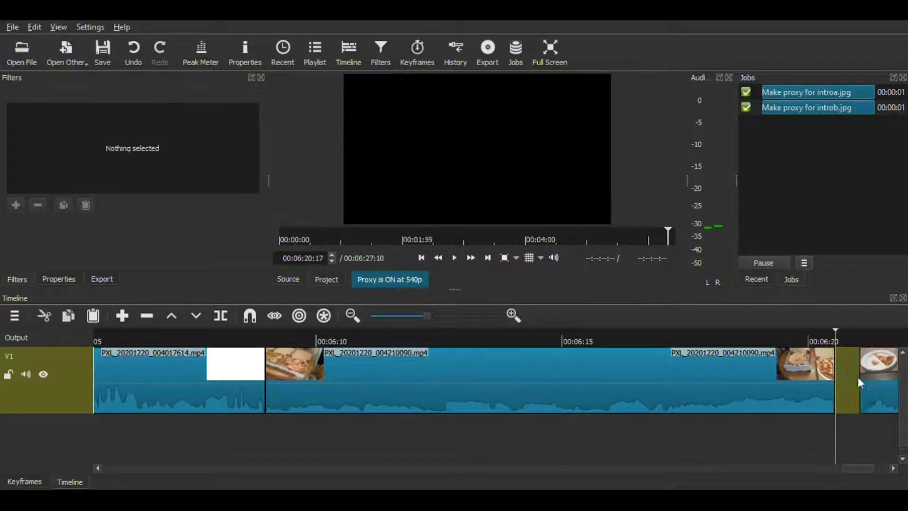
pyautogui.click(102, 52)
# Append PXL_20201220_031159015.mp4 to track V1 after PXL_20201220_010244215.mp4, play it, and save the project
pyautogui.click(22, 52)
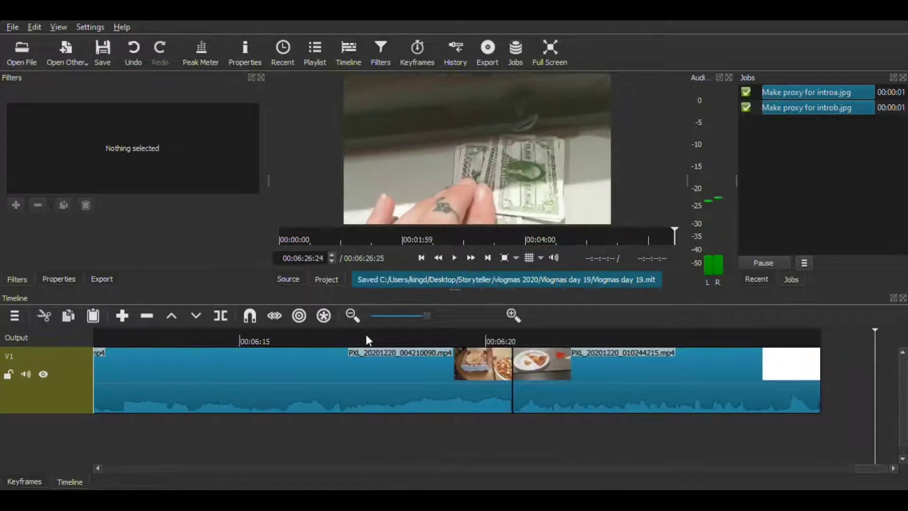
pyautogui.doubleClick(504, 307)
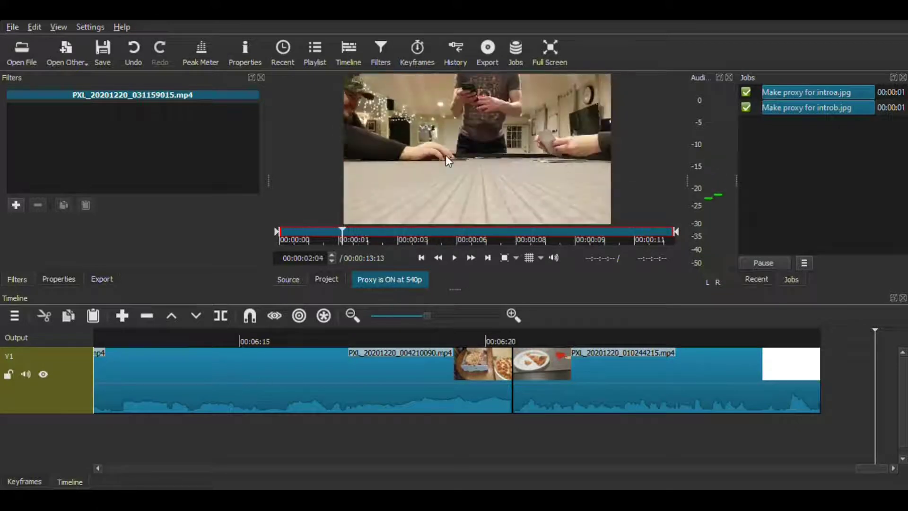
pyautogui.moveTo(445, 155); pyautogui.dragTo(835, 384)
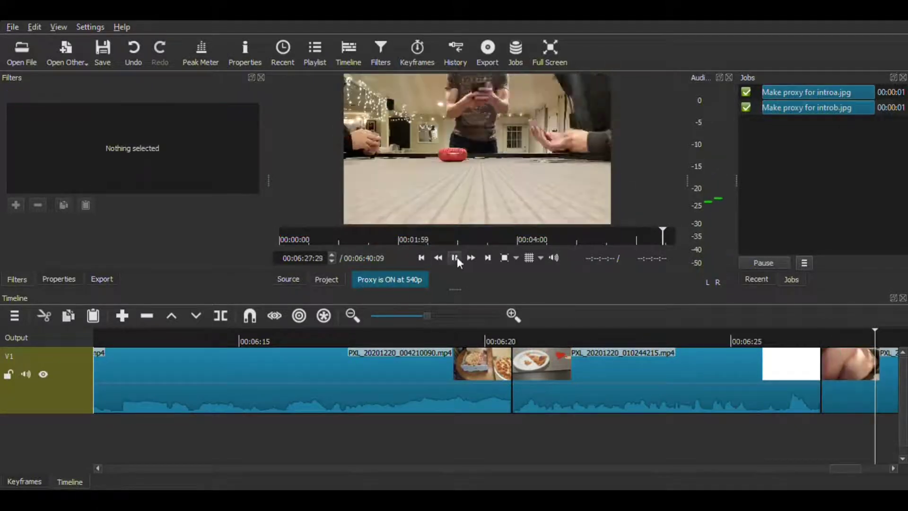
pyautogui.click(453, 256)
pyautogui.hotkey('ctrl', 's')
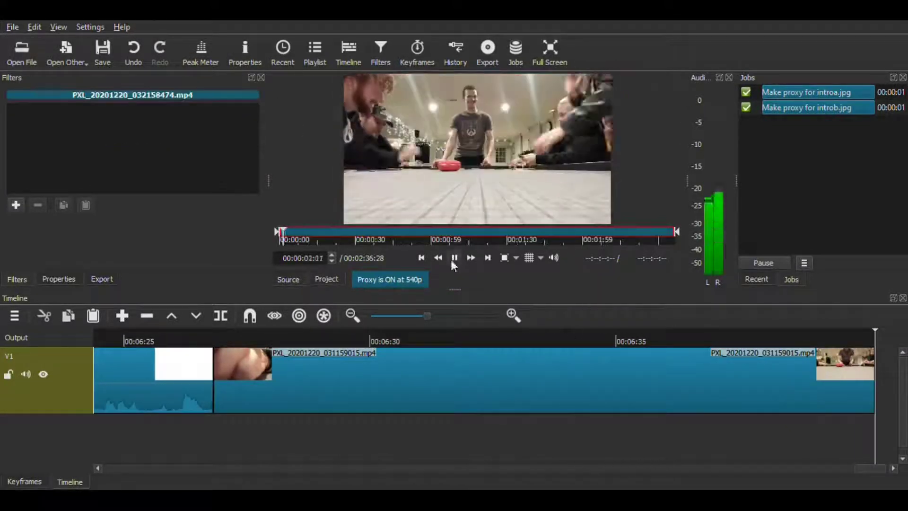
# Append PXL_20201220_032158474.mp4 to track V1, close the gap before it, and save the project
pyautogui.click(452, 258)
pyautogui.moveTo(449, 156); pyautogui.dragTo(813, 390)
pyautogui.rightClick(815, 391)
pyautogui.click(825, 396)
pyautogui.press('space')
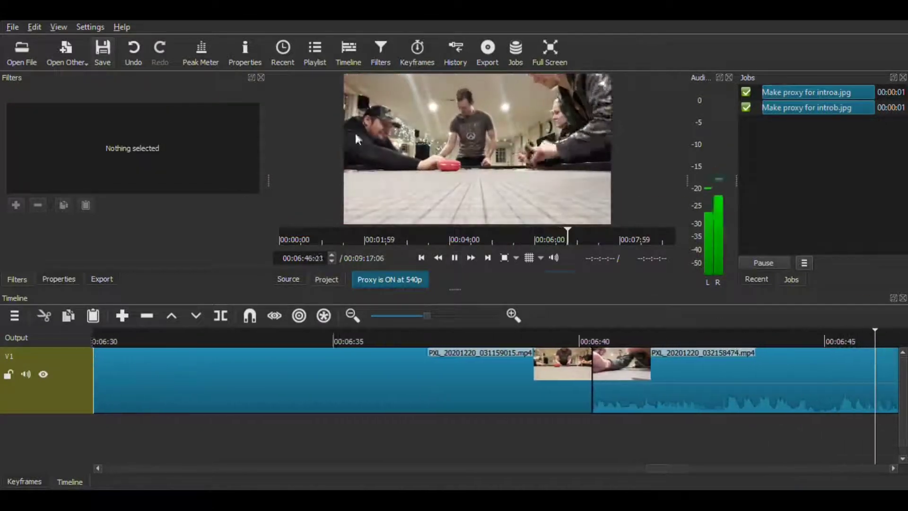
pyautogui.hotkey('ctrl', 's')
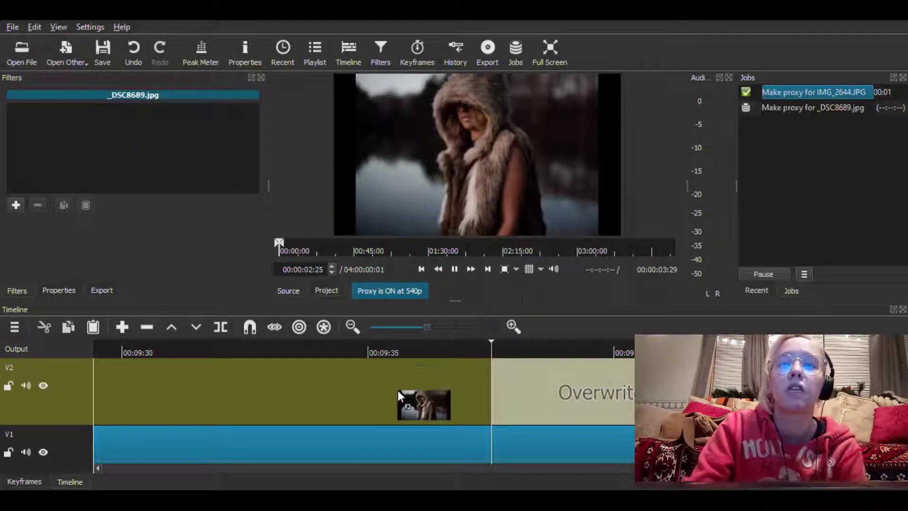
# Place the image _DSC8689.jpg on track V2 and add a Size and Position filter to it
pyautogui.moveTo(398, 391); pyautogui.dragTo(423, 382)
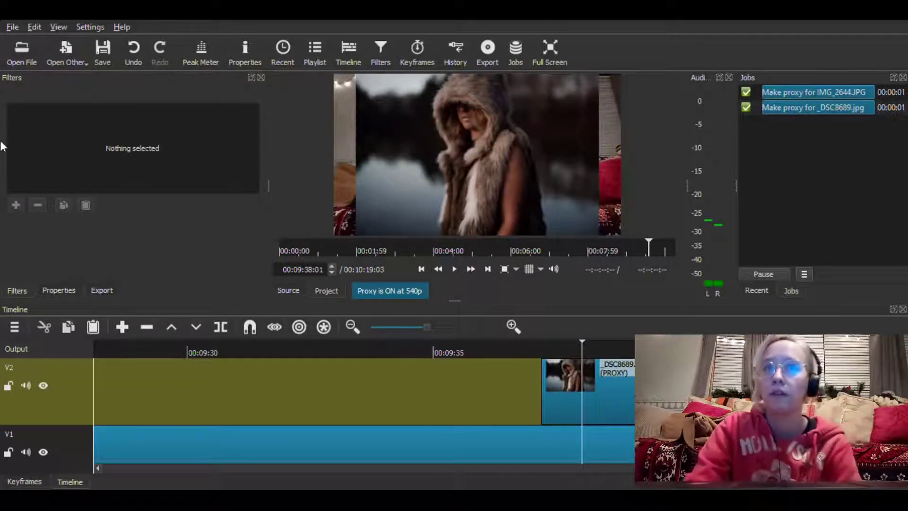
pyautogui.click(615, 399)
pyautogui.click(16, 205)
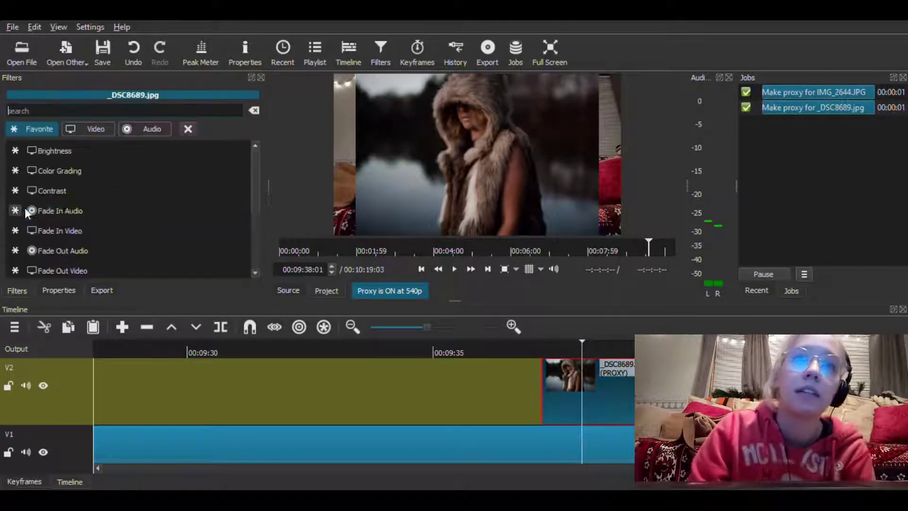
pyautogui.scroll(-3, 109, 208)
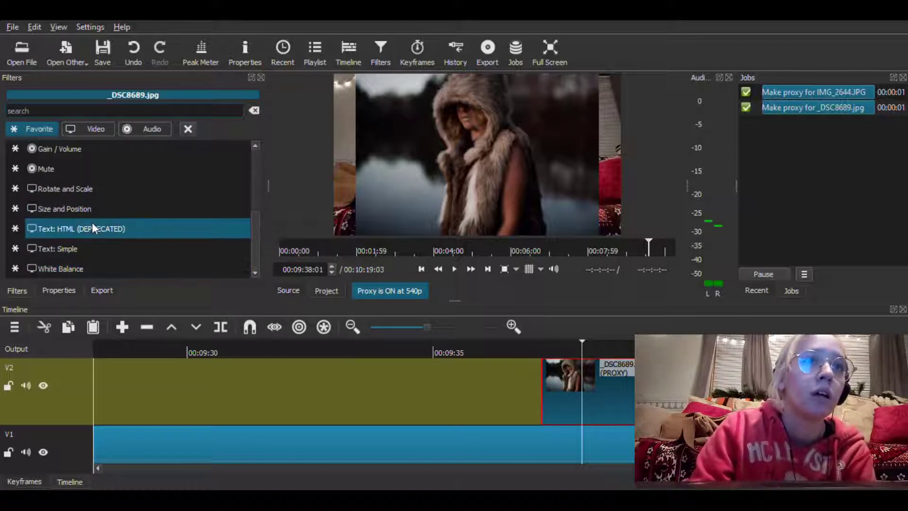
pyautogui.click(161, 206)
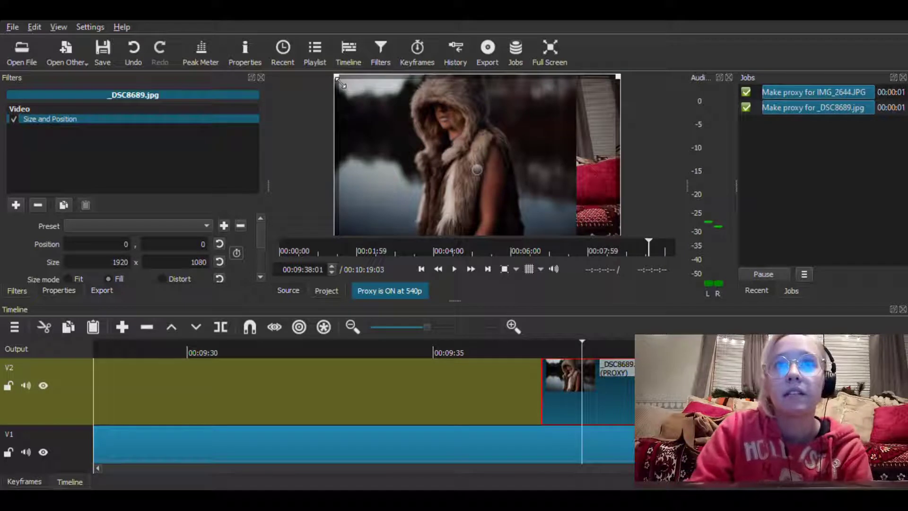
# Shrink _DSC8689.jpg to about 537 x 357 and position it at about 1272, 560, beside the speaker
pyautogui.moveTo(353, 78); pyautogui.dragTo(537, 177)
pyautogui.moveTo(556, 224); pyautogui.dragTo(552, 140)
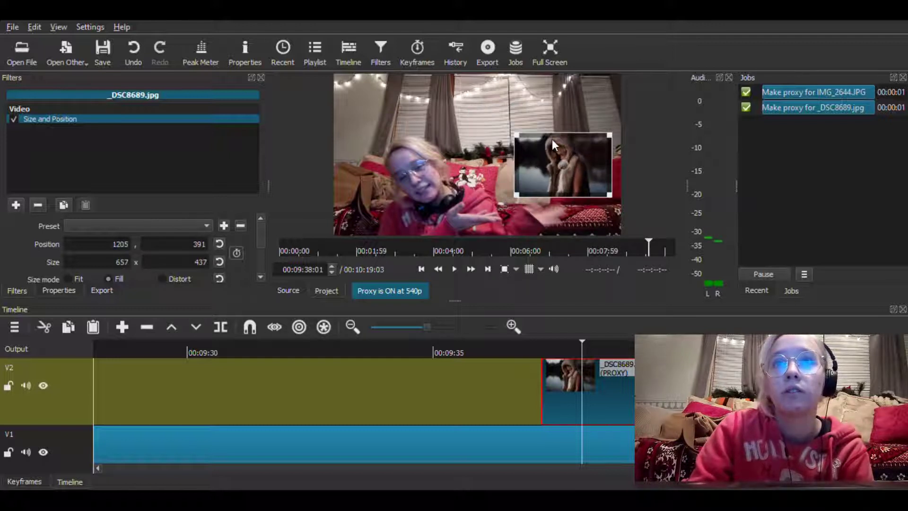
pyautogui.moveTo(565, 175); pyautogui.dragTo(565, 185)
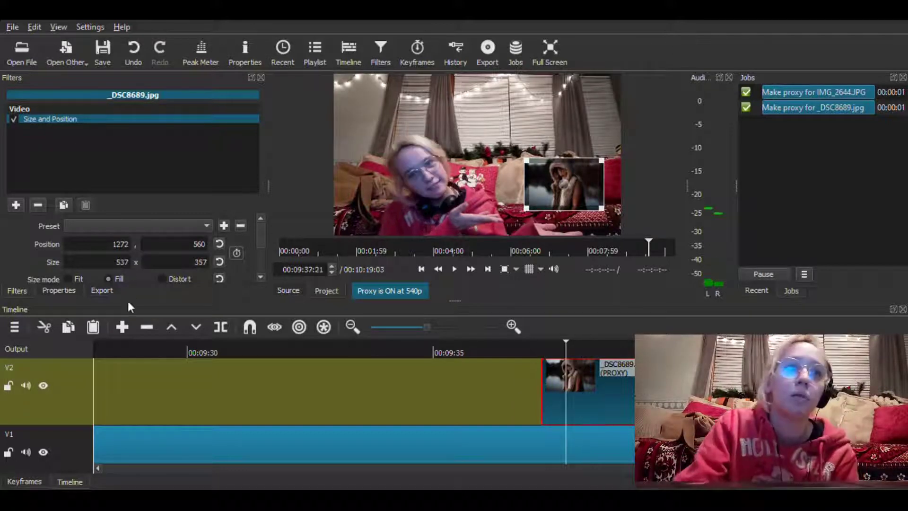
# Add video track V3 and set the playhead to 00:09:37:12, just after the start of _DSC8689.jpg
pyautogui.hotkey('ctrl', 'i')
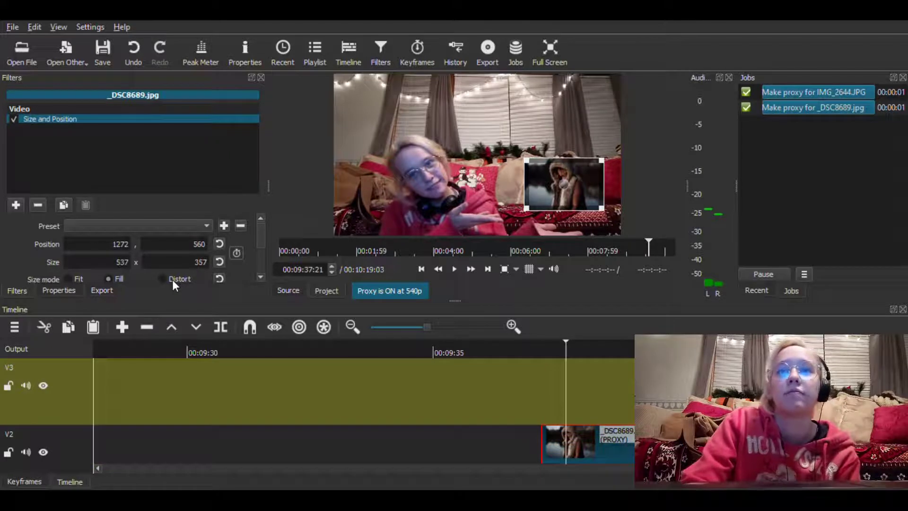
pyautogui.hscroll(1, 364, 406)
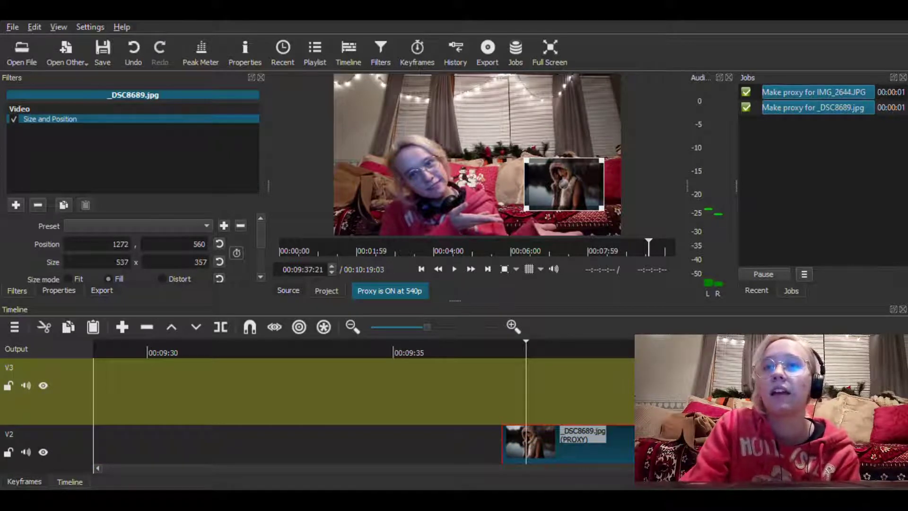
pyautogui.scroll(-1, 572, 368)
pyautogui.click(507, 348)
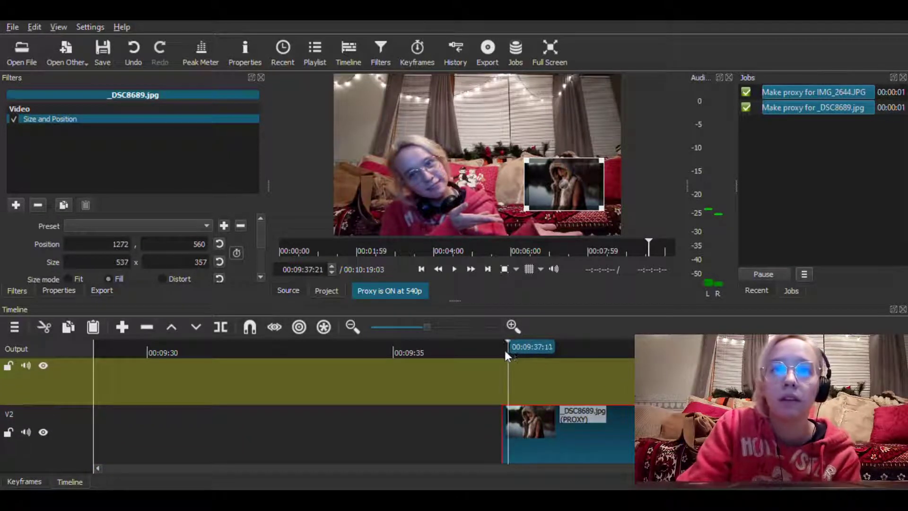
pyautogui.moveTo(508, 350); pyautogui.dragTo(511, 350)
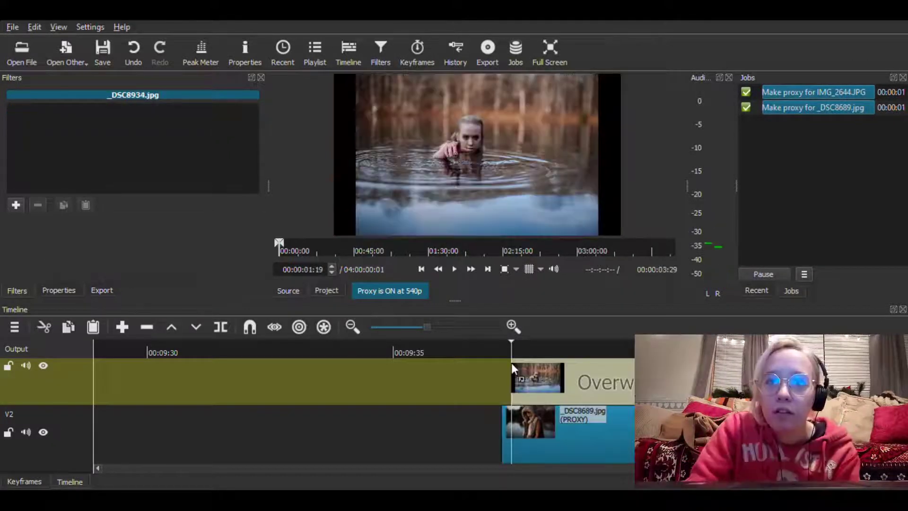
# Place _DSC8934.jpg on track V3 at the playhead and fit it to about 730 x 485 at position 798, 218
pyautogui.moveTo(512, 362); pyautogui.dragTo(525, 376)
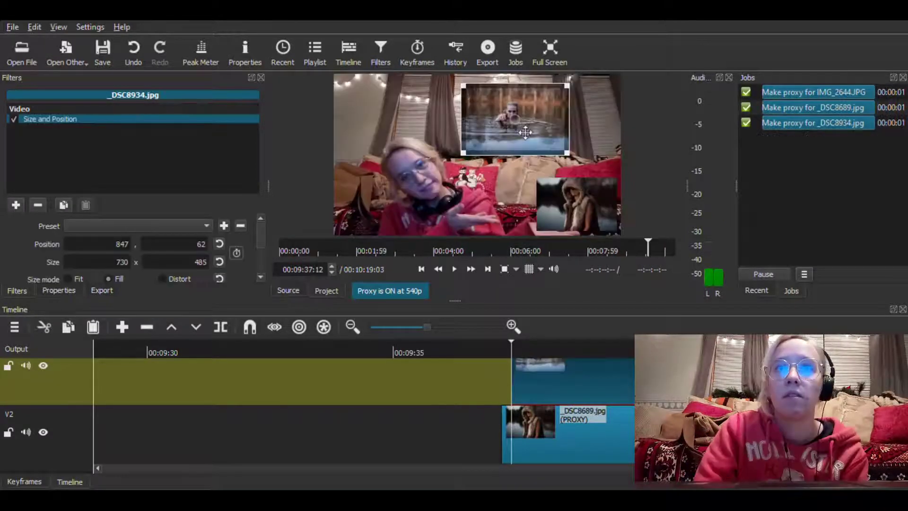
pyautogui.moveTo(526, 131); pyautogui.dragTo(518, 154)
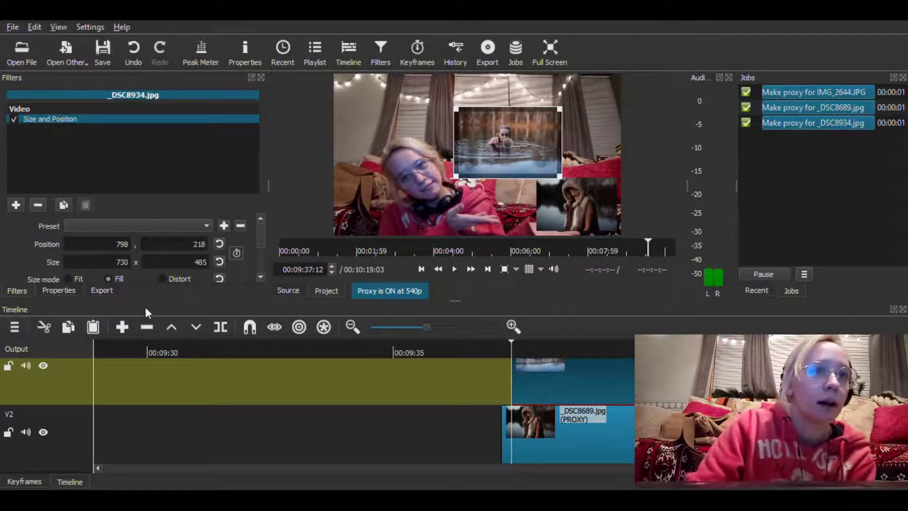
# Add another video track for _DSC8941.jpg and fit that image to about 421 x 631 at position 1308, 111, then preview the overlays
pyautogui.hotkey('ctrl', 'i')
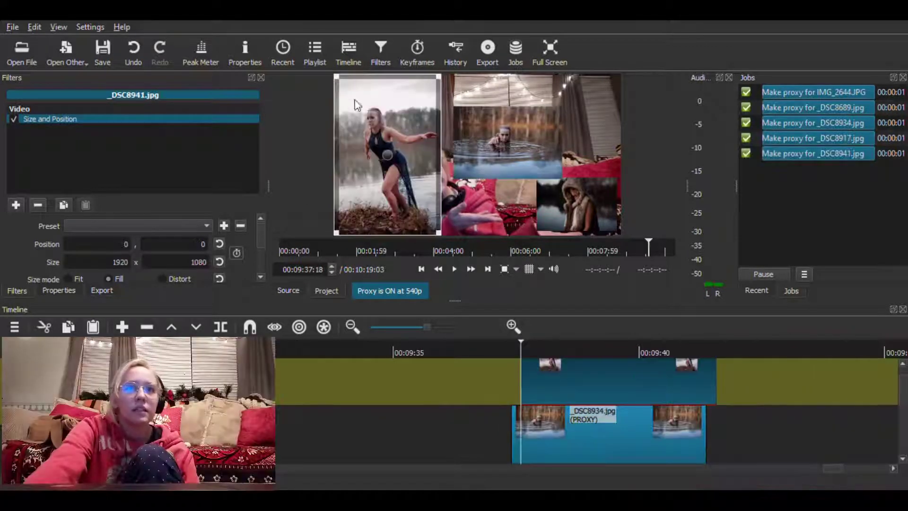
pyautogui.moveTo(341, 82); pyautogui.dragTo(396, 138)
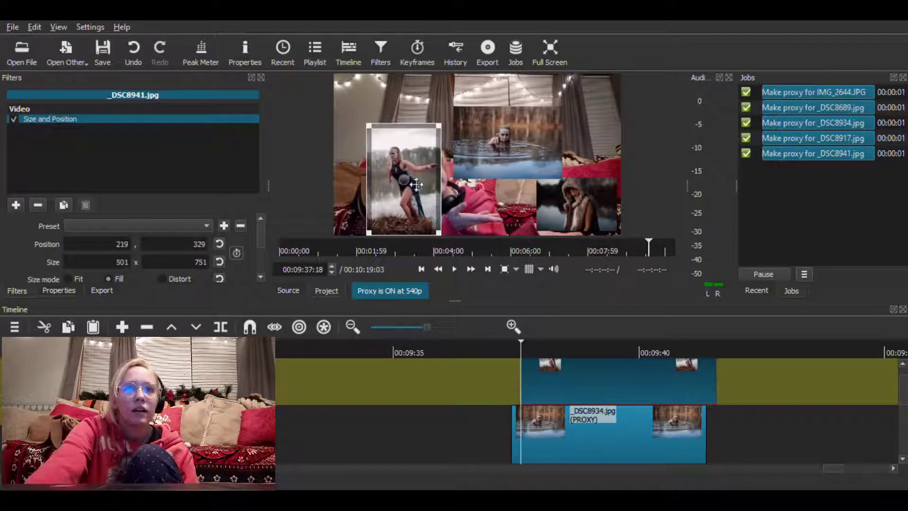
pyautogui.moveTo(414, 175); pyautogui.dragTo(577, 144)
pyautogui.moveTo(535, 98); pyautogui.dragTo(547, 116)
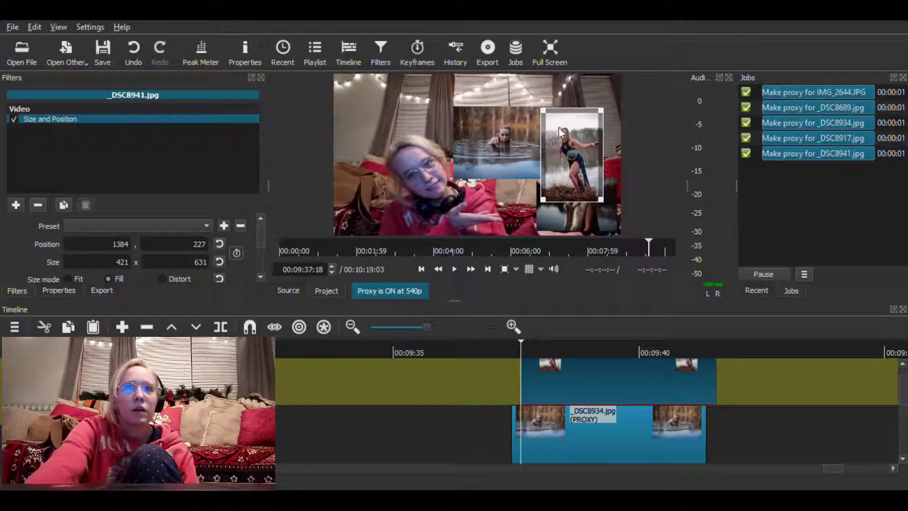
pyautogui.moveTo(577, 160); pyautogui.dragTo(563, 133)
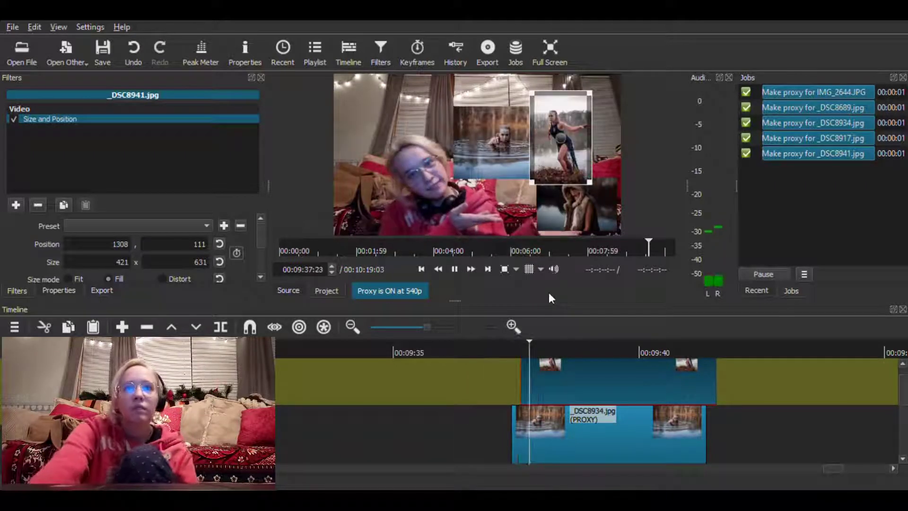
pyautogui.click(455, 269)
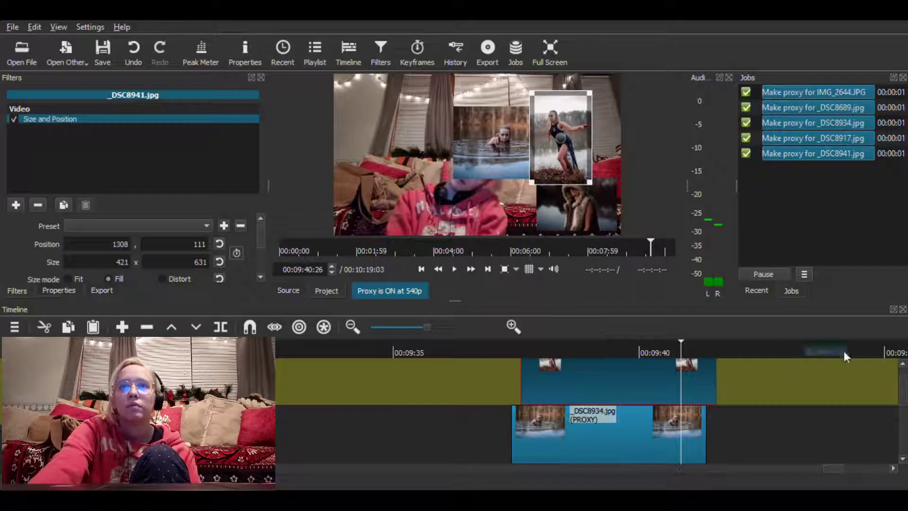
# Split _DSC8934.jpg on track V3 at 00:09:41:06, the end of _DSC8689.jpg, and delete the split-off piece
pyautogui.moveTo(906, 391); pyautogui.dragTo(905, 419)
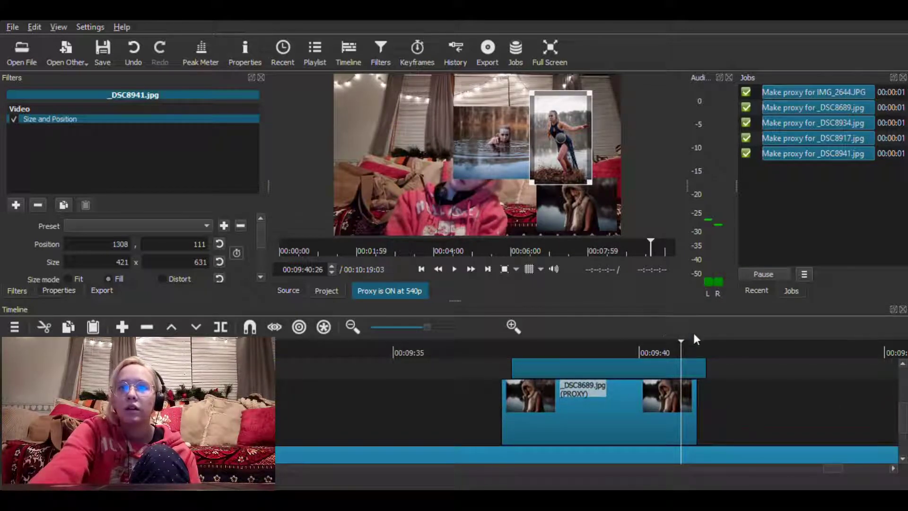
pyautogui.moveTo(695, 345); pyautogui.dragTo(699, 346)
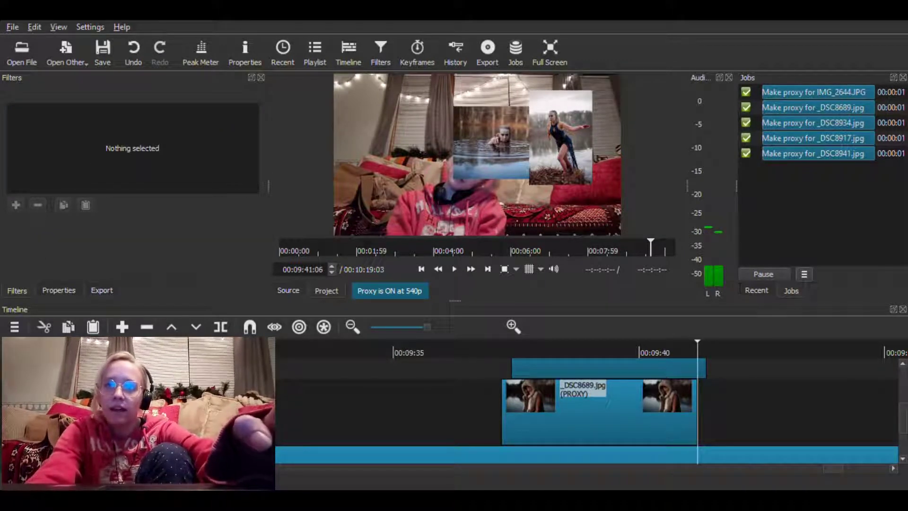
pyautogui.click(687, 372)
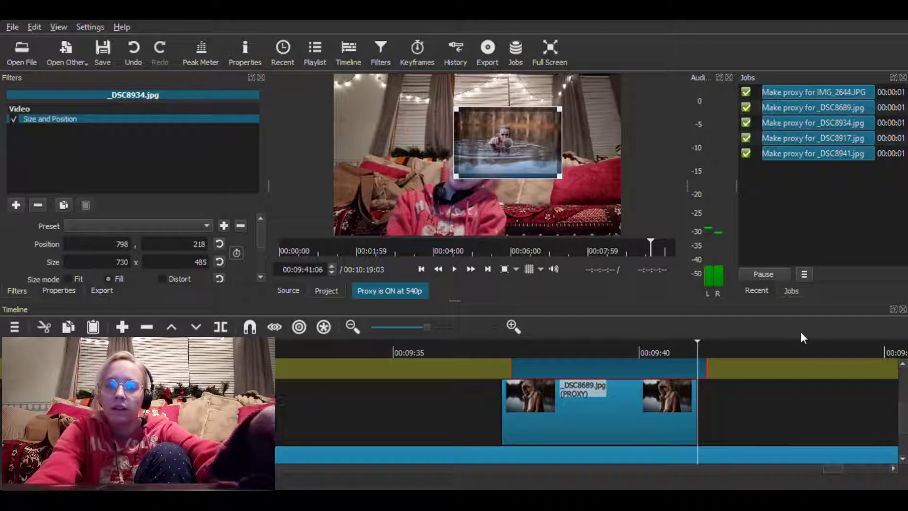
pyautogui.press('s')
pyautogui.press('Delete')
pyautogui.moveTo(904, 413); pyautogui.dragTo(881, 421)
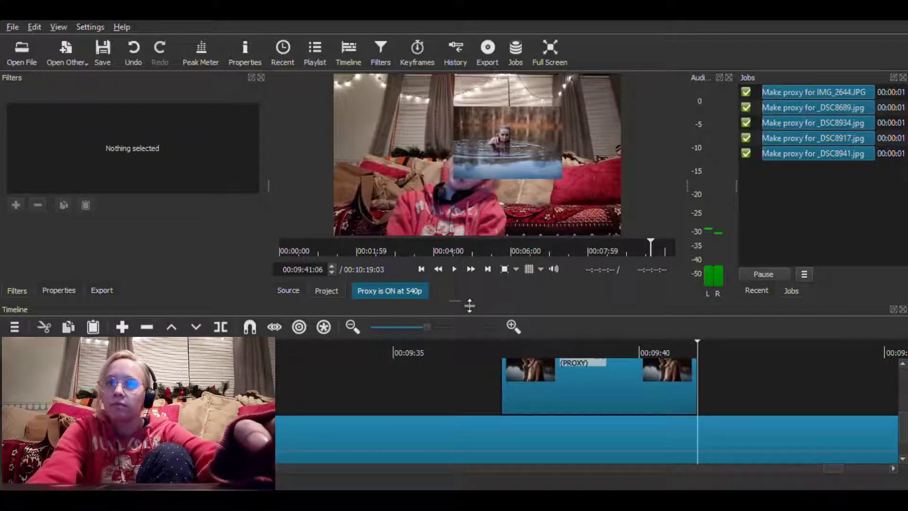
# Preview the footage following the photo overlays and save the project
pyautogui.click(454, 269)
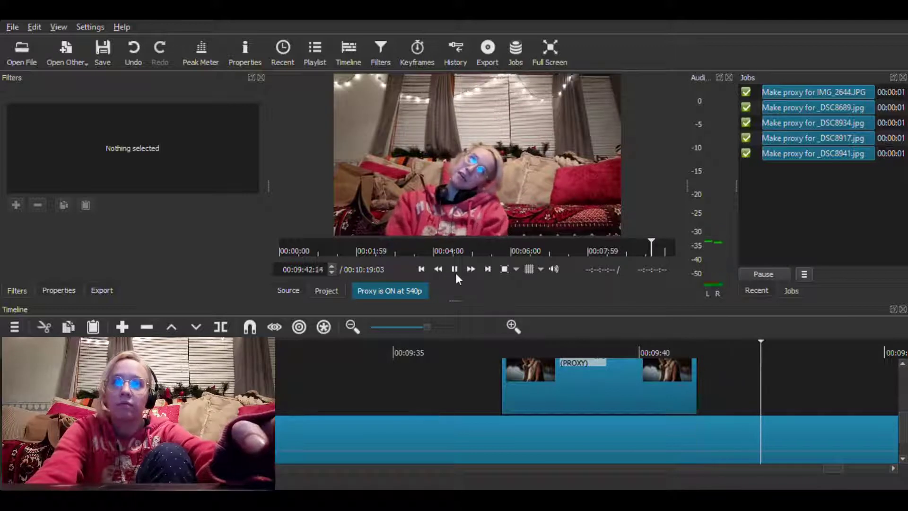
pyautogui.click(677, 346)
pyautogui.click(452, 270)
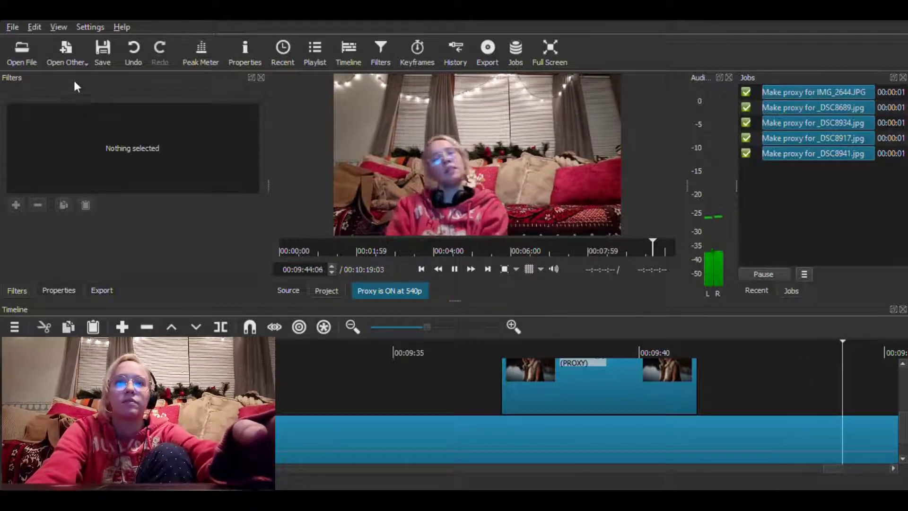
pyautogui.click(103, 49)
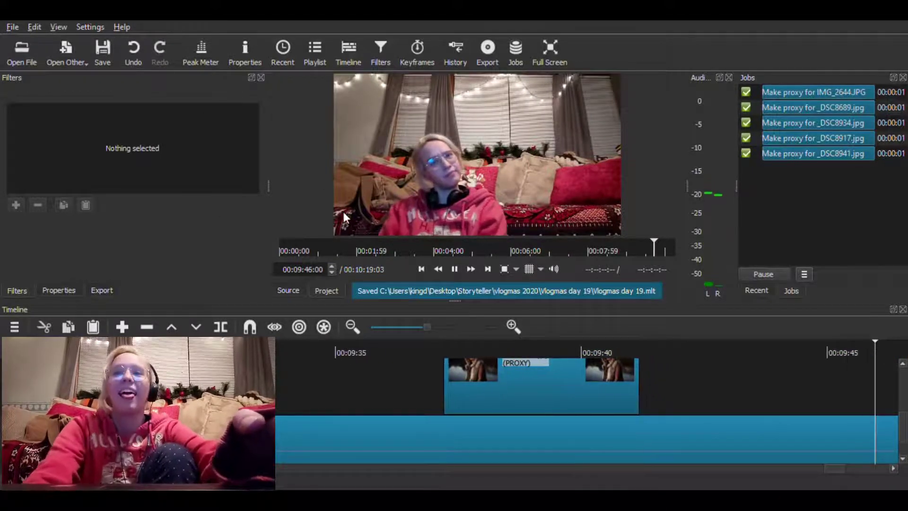
pyautogui.click(454, 270)
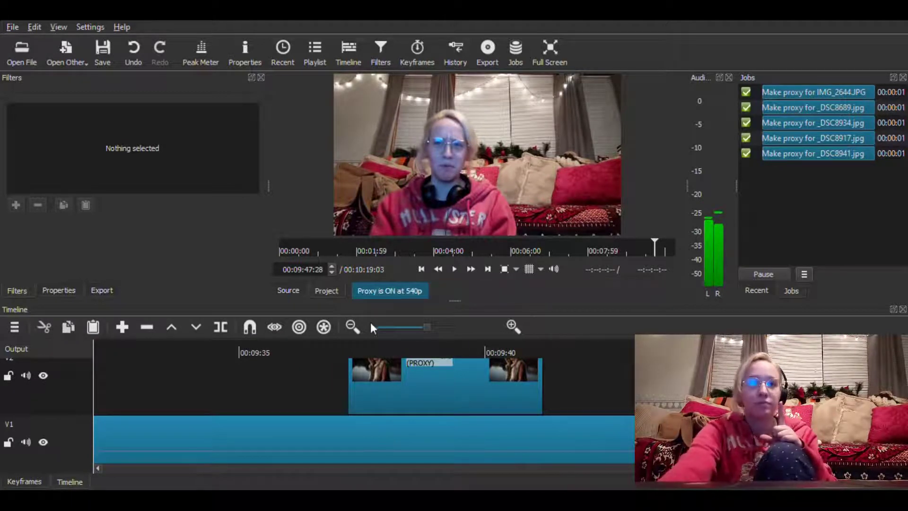
# Try splitting the main V1 clip at 00:09:30:28 and 00:09:32:01, and undo the splits
pyautogui.hscroll(-2, 553, 382)
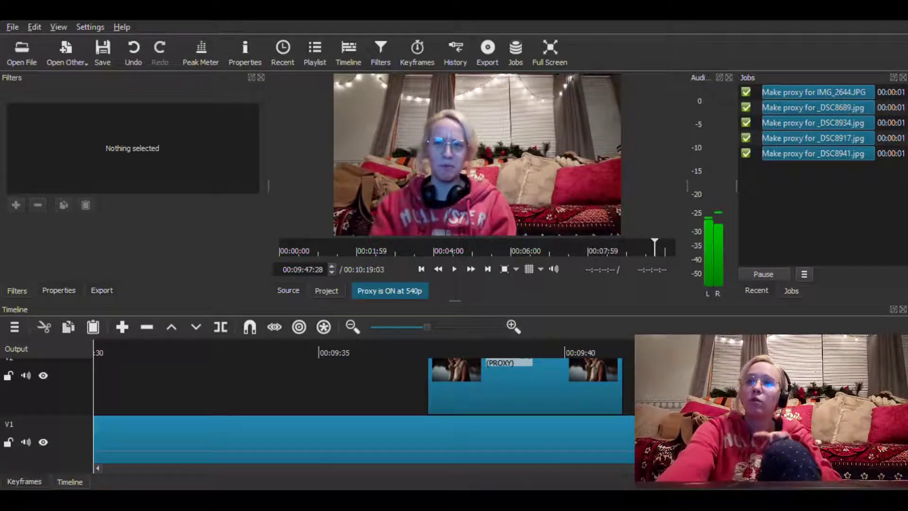
pyautogui.scroll(-3, 593, 403)
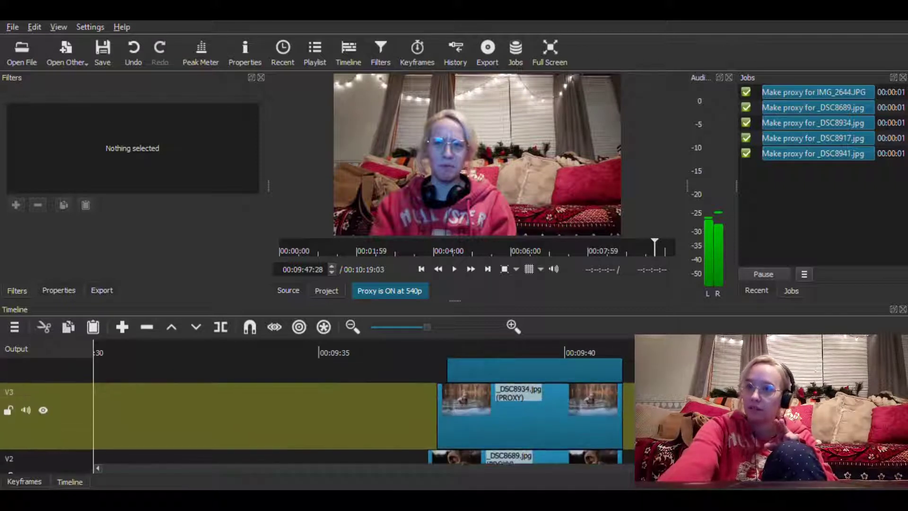
pyautogui.click(121, 347)
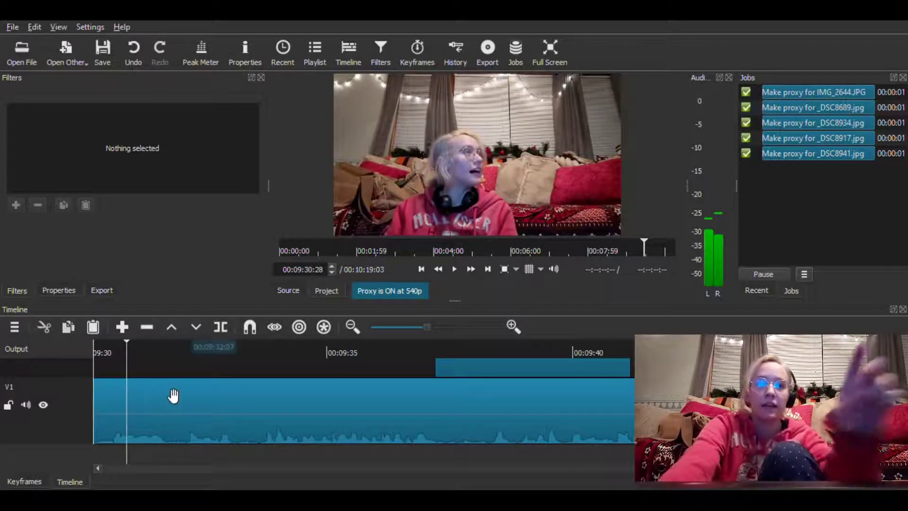
pyautogui.click(189, 402)
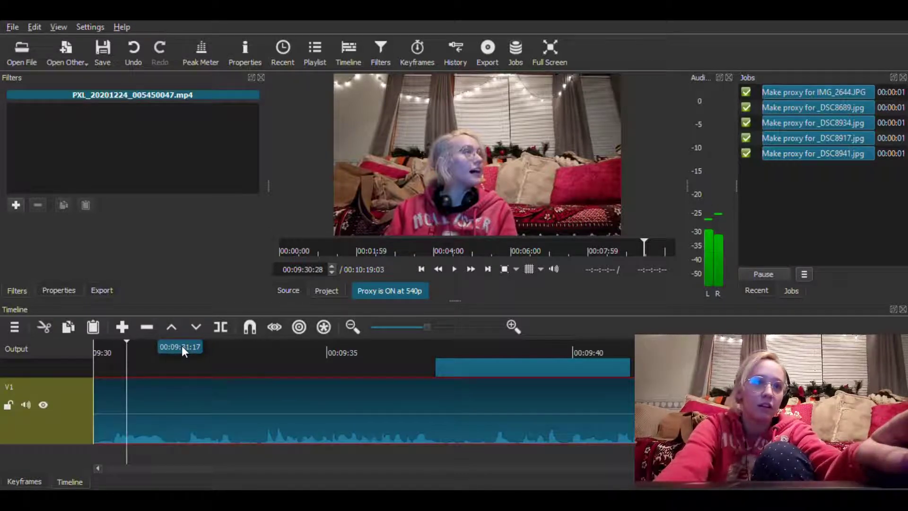
pyautogui.click(182, 345)
pyautogui.press('s')
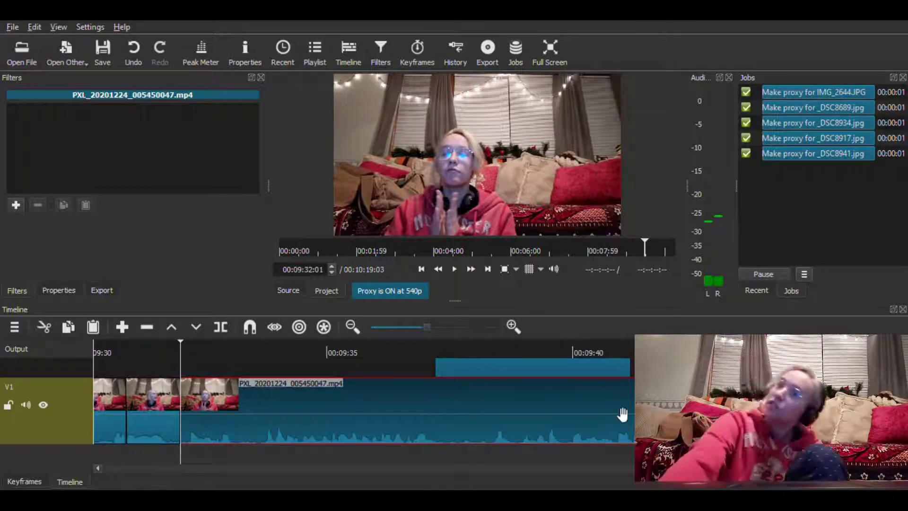
pyautogui.hotkey('ctrl', 'z')
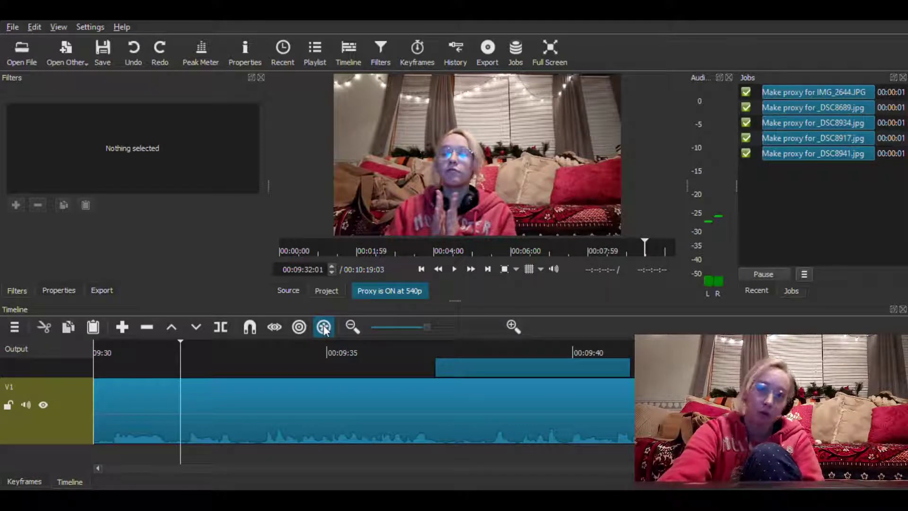
# Put the O Christmas Tree instrumental on an audio track at the project start, apply a Fade In Audio filter and preview it
pyautogui.press('Home')
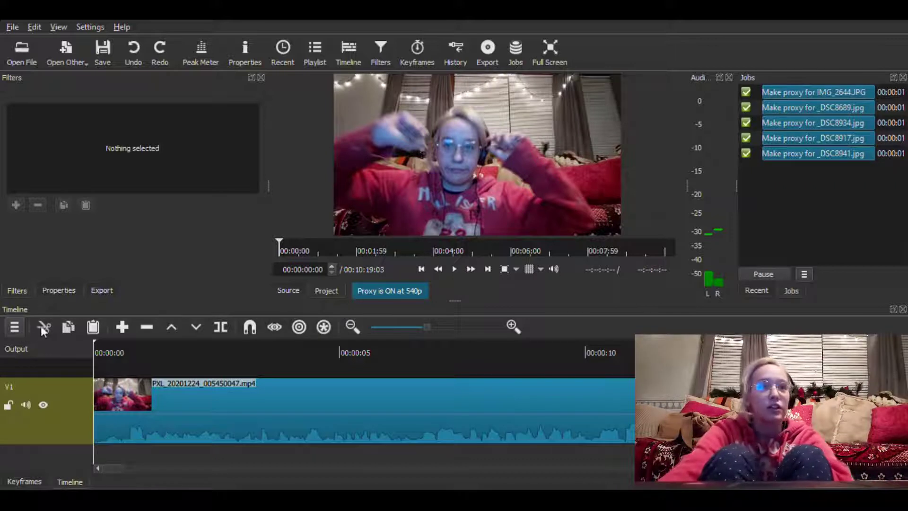
pyautogui.click(83, 290)
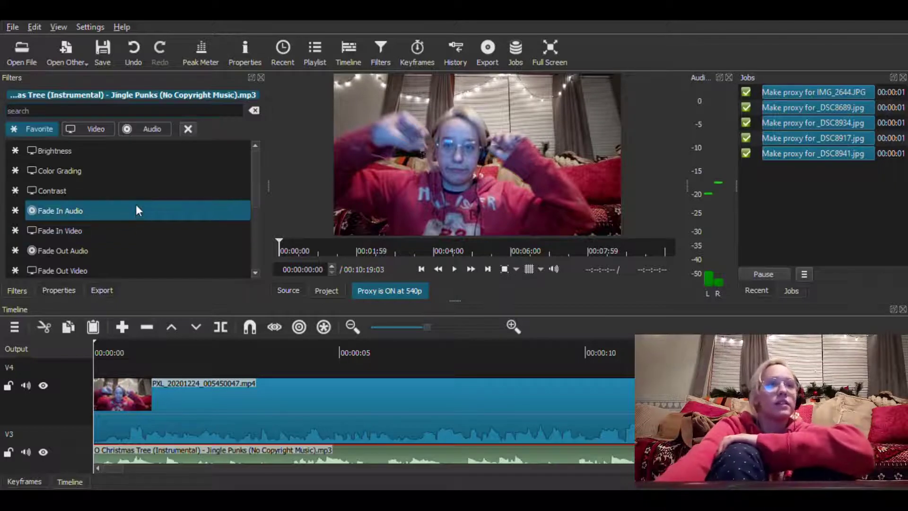
pyautogui.click(135, 207)
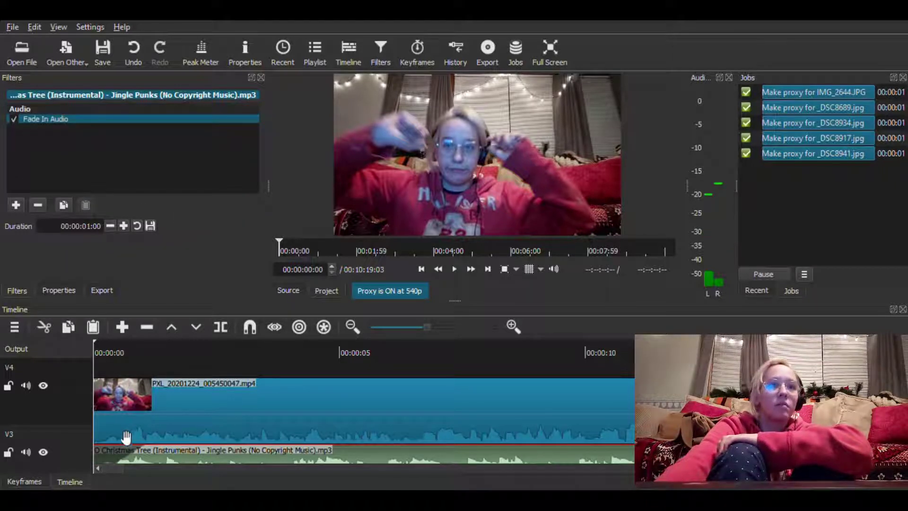
pyautogui.click(457, 270)
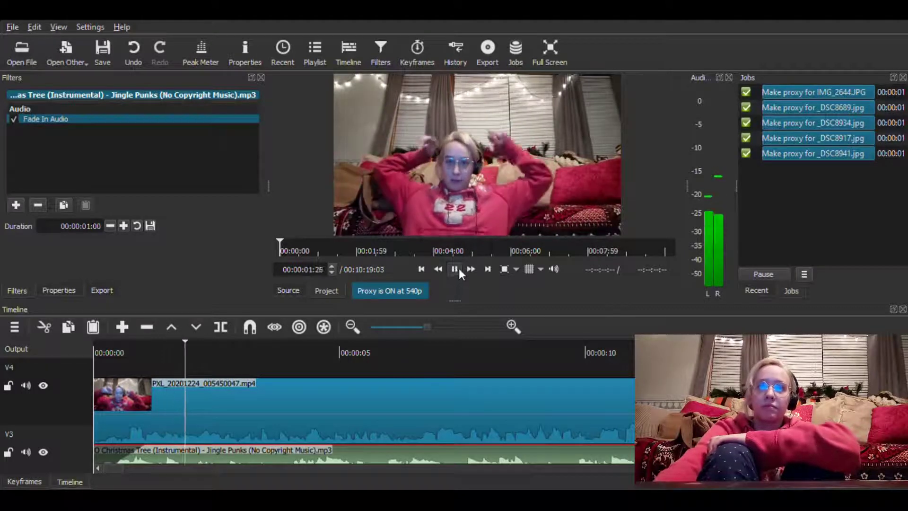
pyautogui.click(457, 269)
# Add a Gain / Volume filter to the O Christmas Tree music and lower its level to -22.5 dB
pyautogui.click(16, 204)
pyautogui.scroll(-1, 108, 214)
pyautogui.click(80, 249)
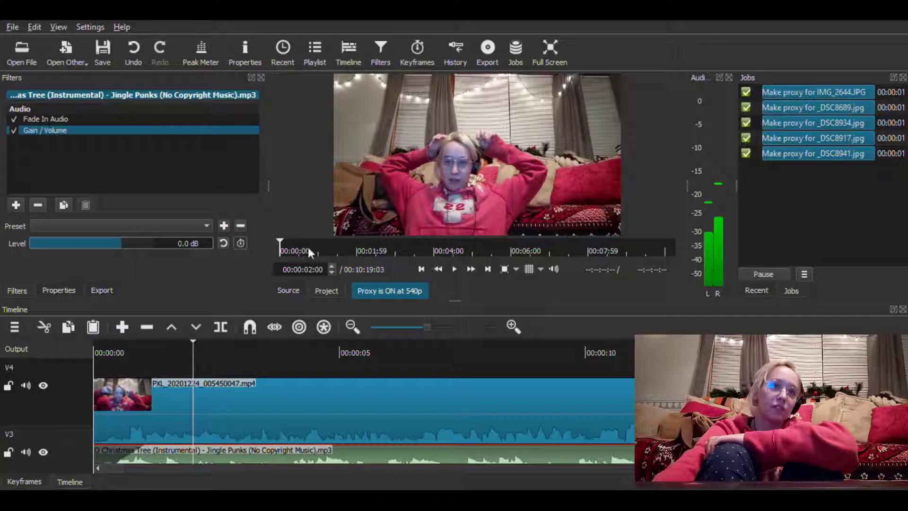
pyautogui.moveTo(101, 245); pyautogui.dragTo(85, 247)
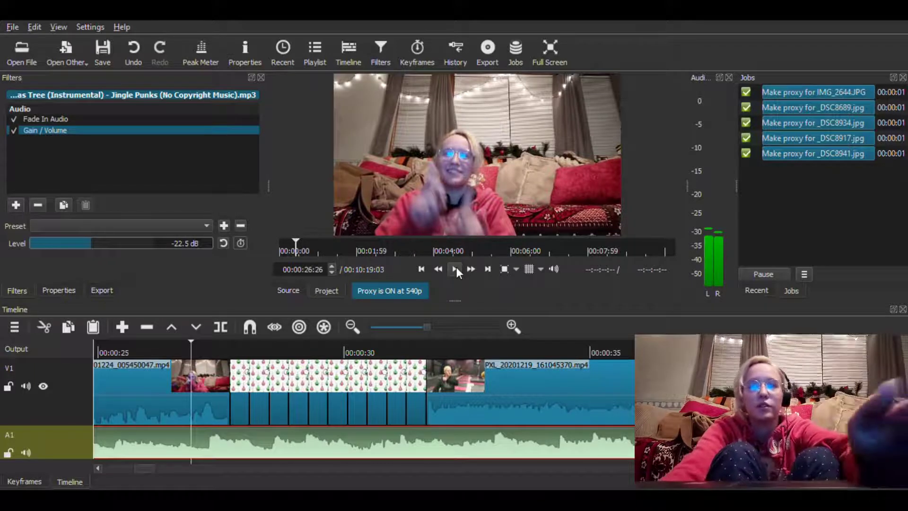
# Split the music on track A1 at 00:00:26:26 and 00:00:27:27, around the start of the Vlogmas title
pyautogui.press('s')
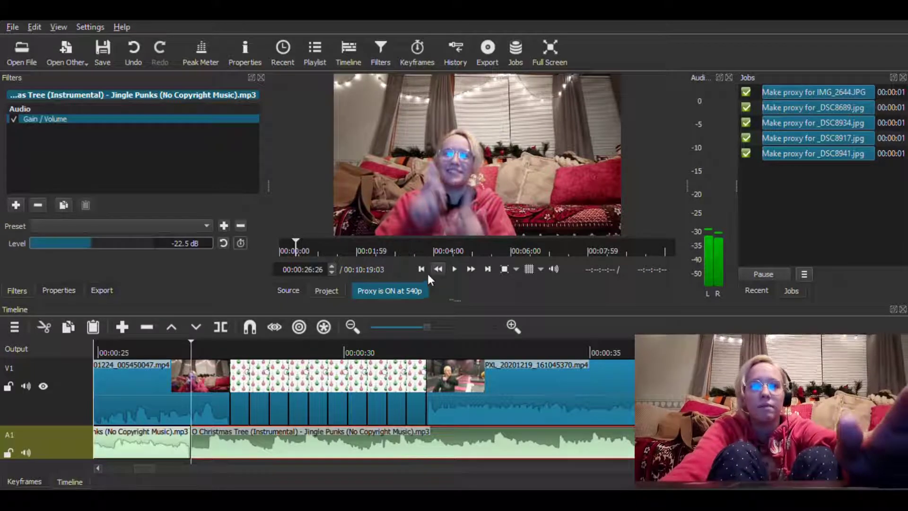
pyautogui.click(456, 269)
pyautogui.click(456, 268)
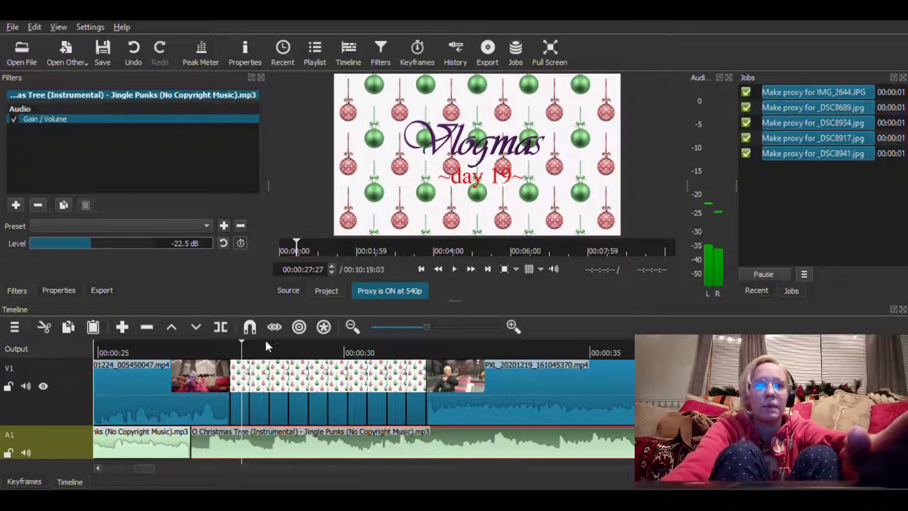
pyautogui.press('s')
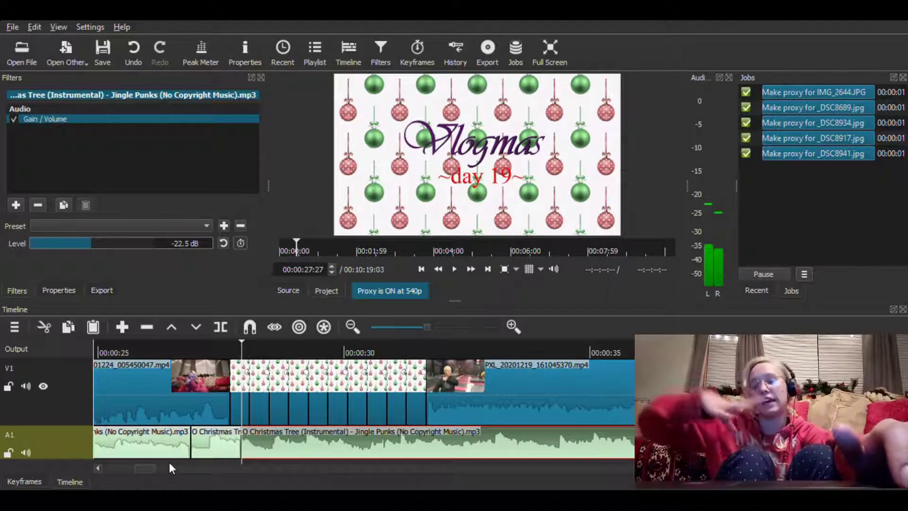
# Reset the gain of the music piece starting at 00:00:27:27 to 0.0 dB and preview it under the title
pyautogui.moveTo(152, 468); pyautogui.dragTo(82, 459)
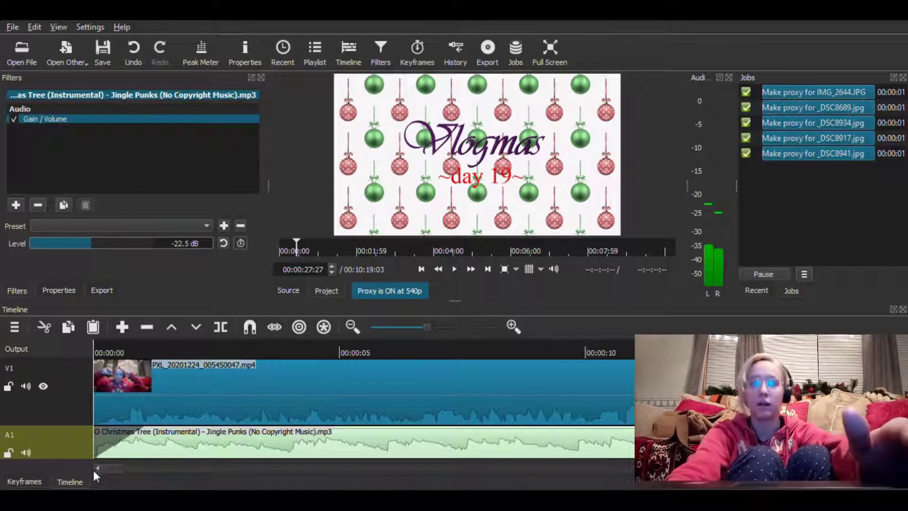
pyautogui.moveTo(116, 469); pyautogui.dragTo(146, 480)
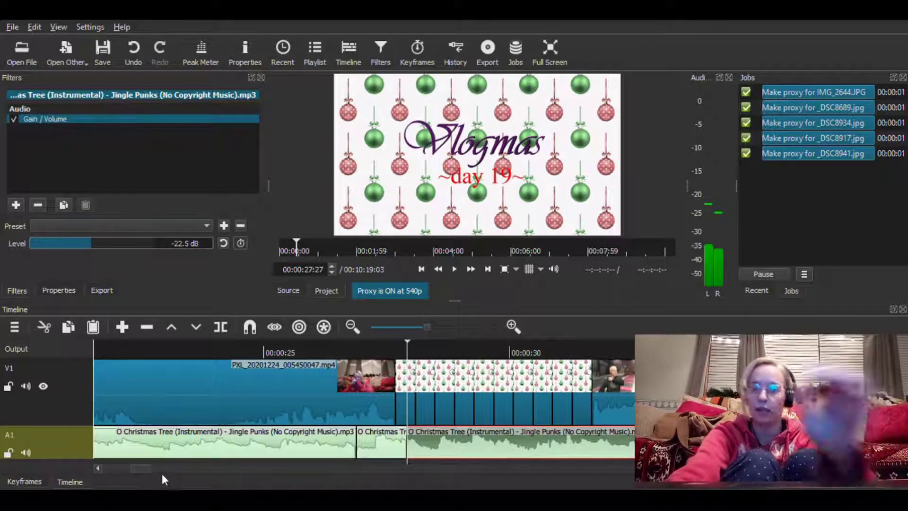
pyautogui.click(381, 452)
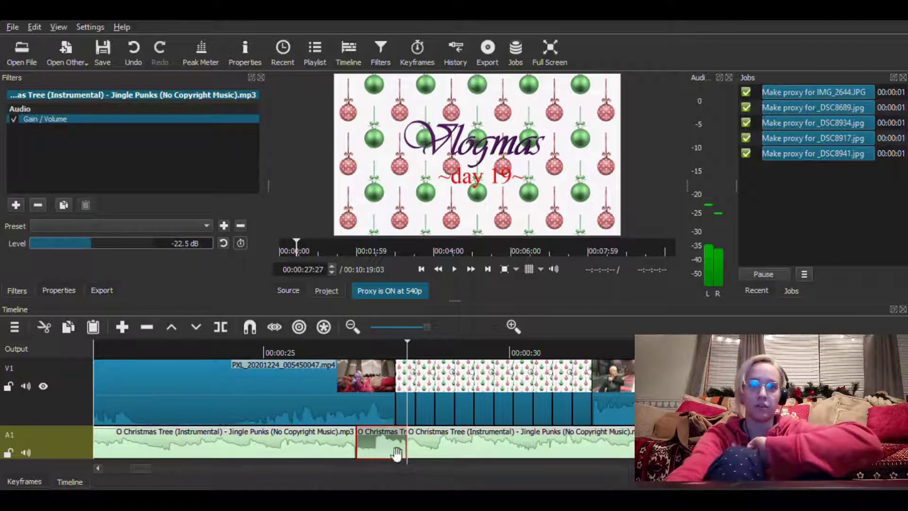
pyautogui.click(422, 447)
pyautogui.click(223, 244)
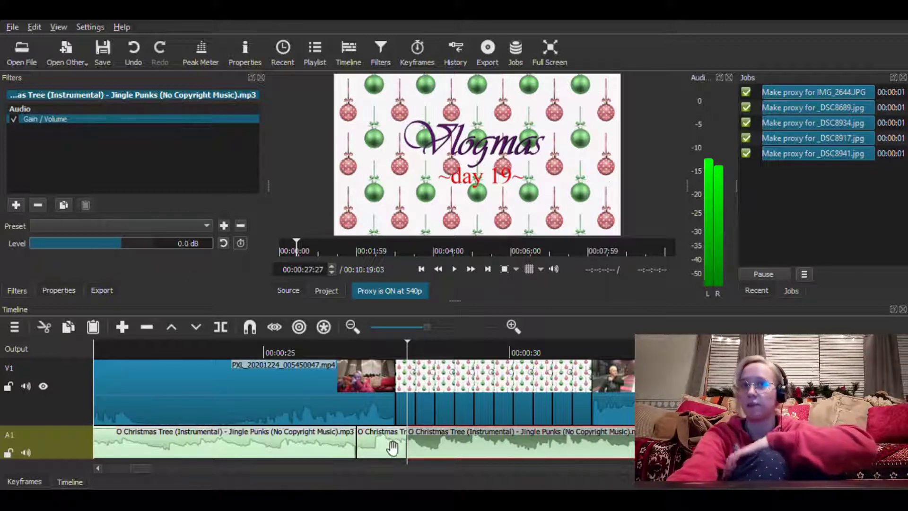
pyautogui.click(469, 268)
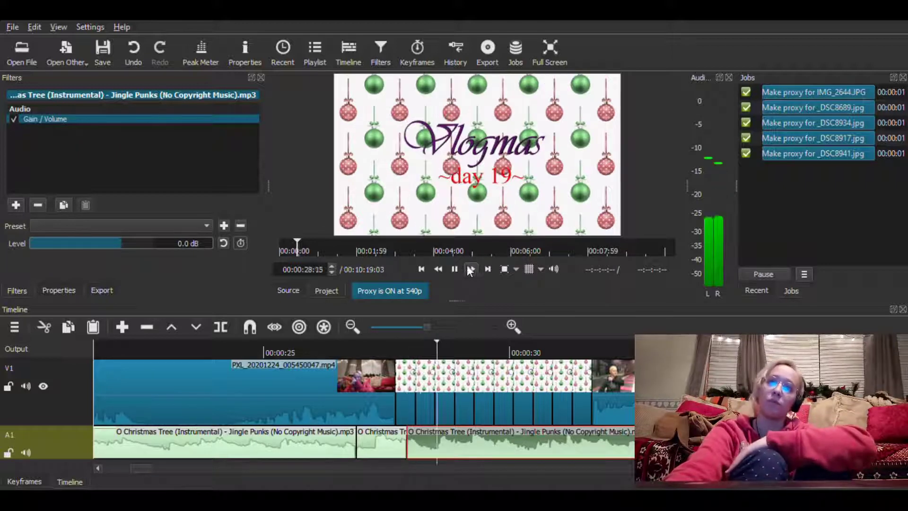
pyautogui.click(457, 269)
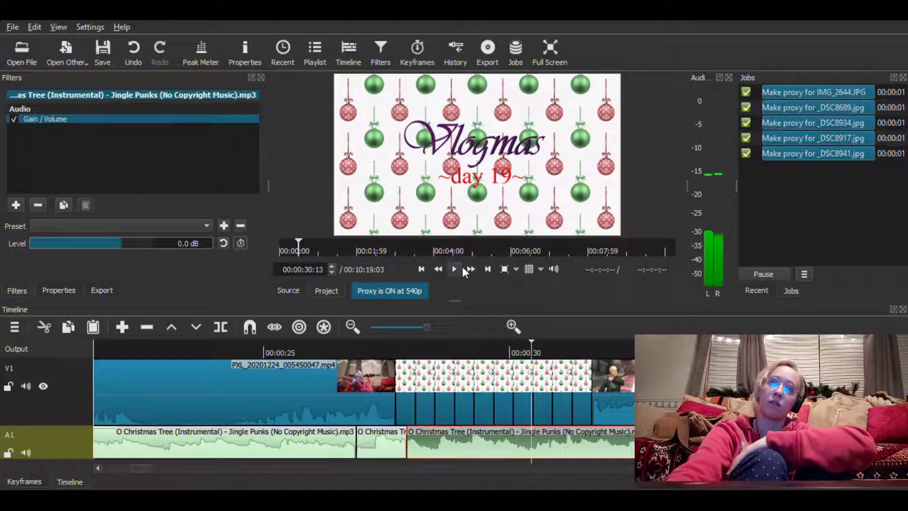
# Ramp the short middle music piece's gain across its full length with simple keyframes, from 22.5 dB at its start to 0.0 dB
pyautogui.click(371, 345)
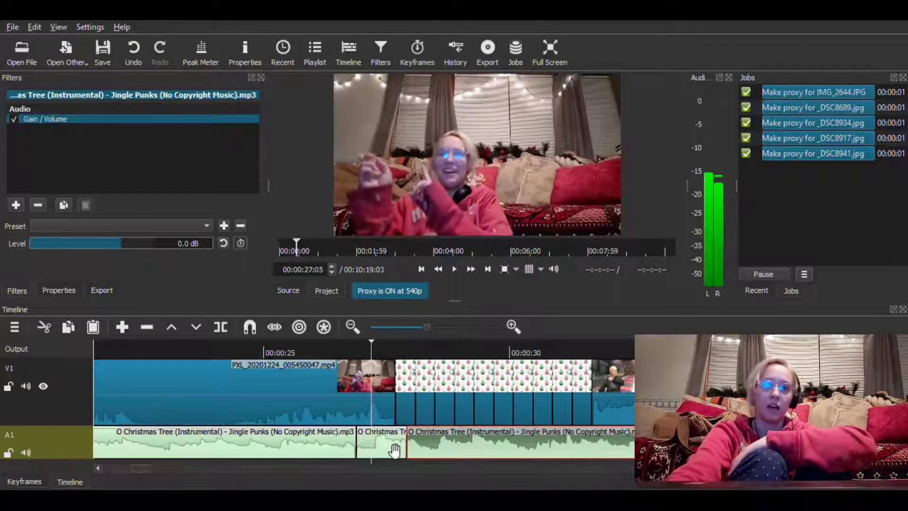
pyautogui.click(376, 445)
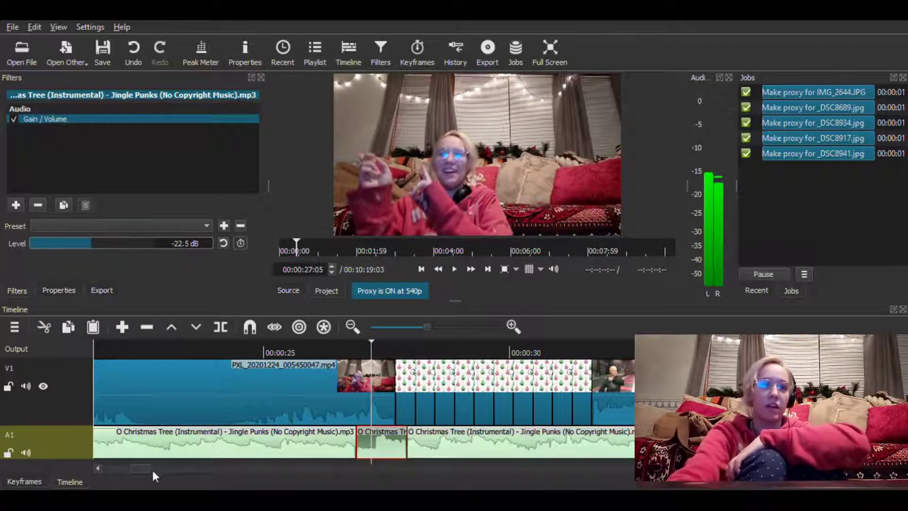
pyautogui.click(25, 481)
pyautogui.moveTo(217, 327); pyautogui.dragTo(246, 327)
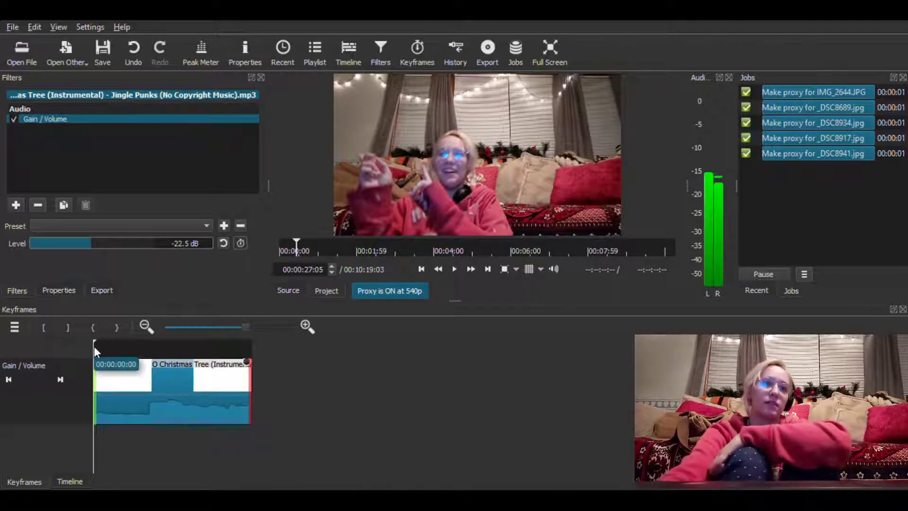
pyautogui.click(251, 350)
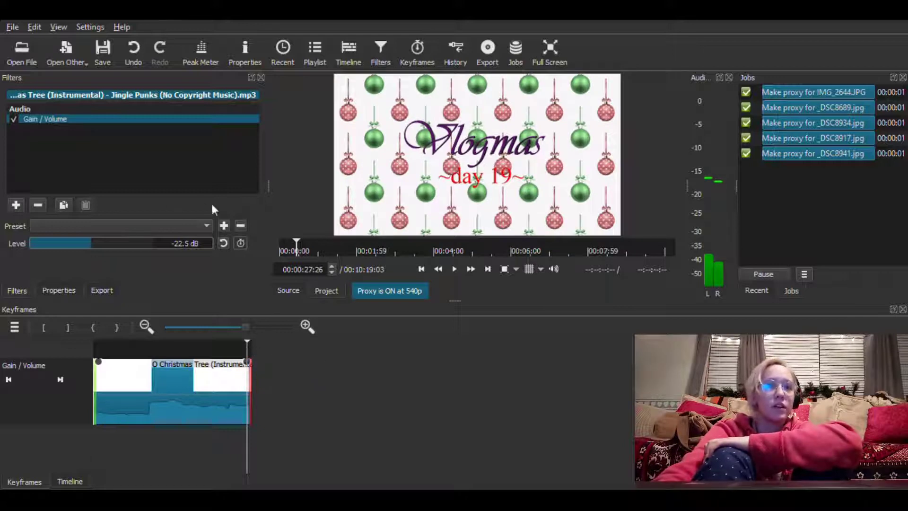
pyautogui.click(224, 245)
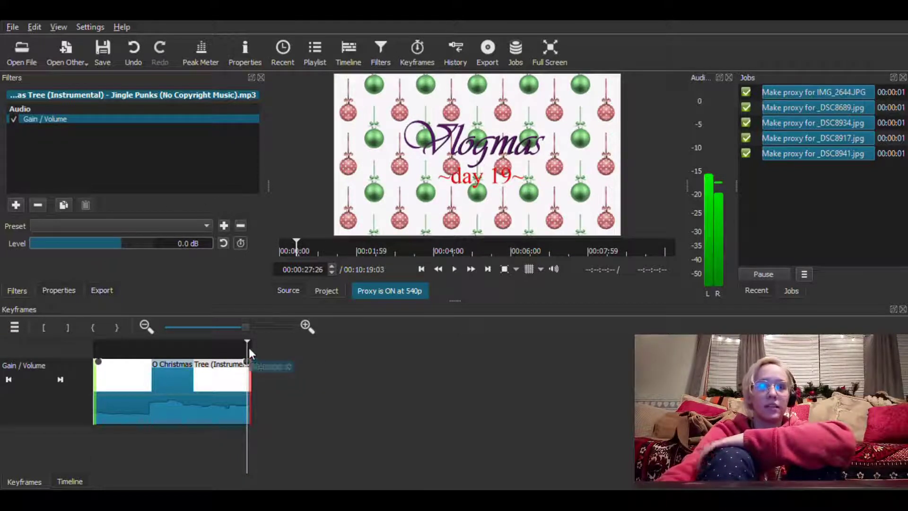
pyautogui.moveTo(248, 349); pyautogui.dragTo(97, 421)
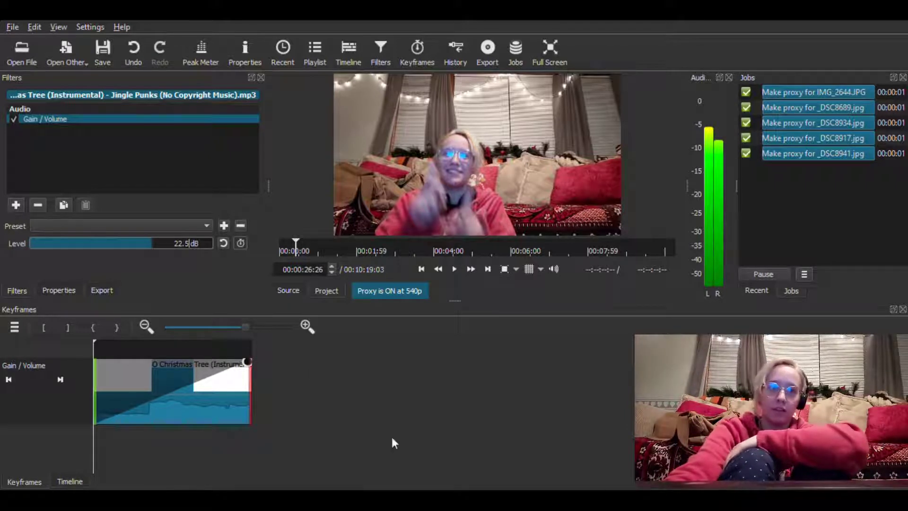
# Play the music transition into the title from 00:00:25:22 and return the playhead to 00:00:27:03 to check the gain ramp
pyautogui.click(70, 481)
pyautogui.click(300, 350)
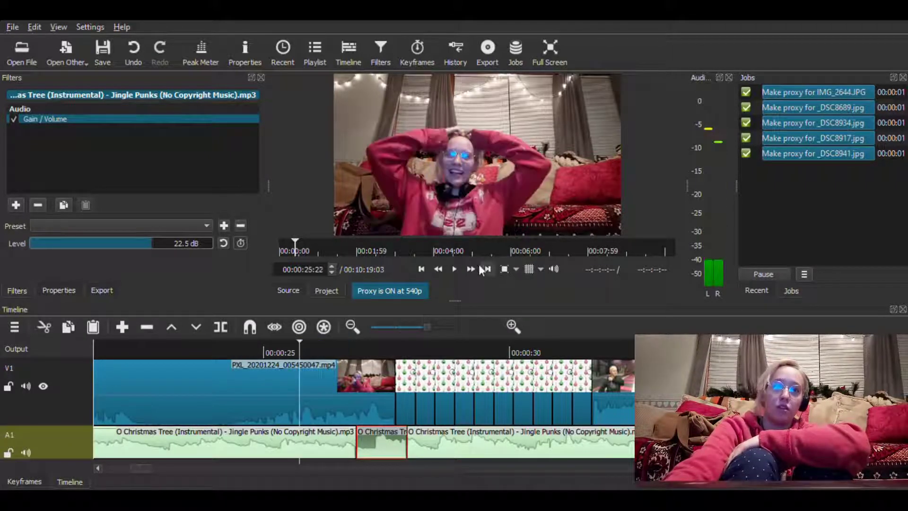
pyautogui.press('space')
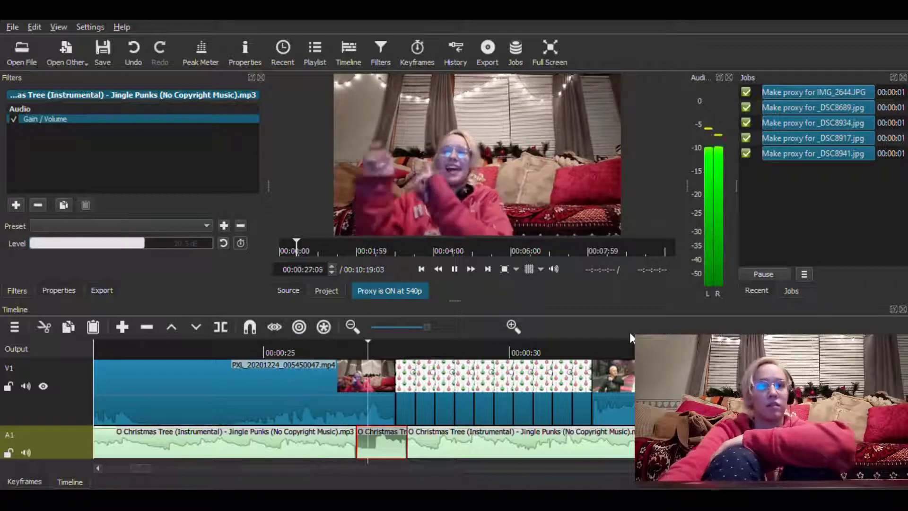
pyautogui.press('space')
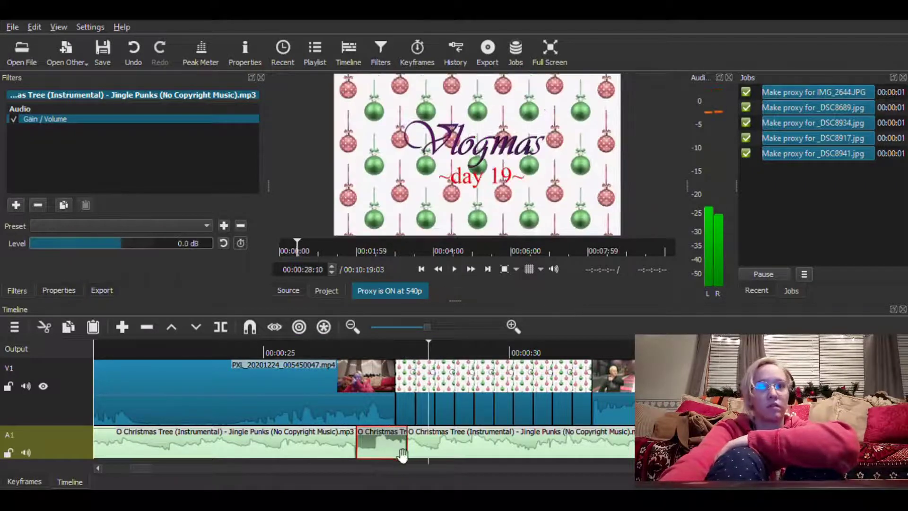
pyautogui.click(368, 349)
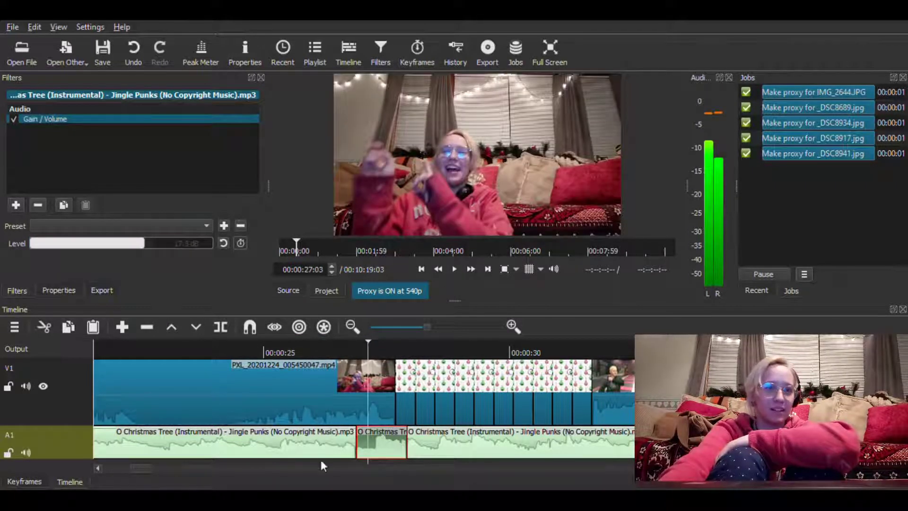
# Ramp the short middle music piece's gain across its full length, starting from -22.5 dB, and save the project
pyautogui.click(24, 482)
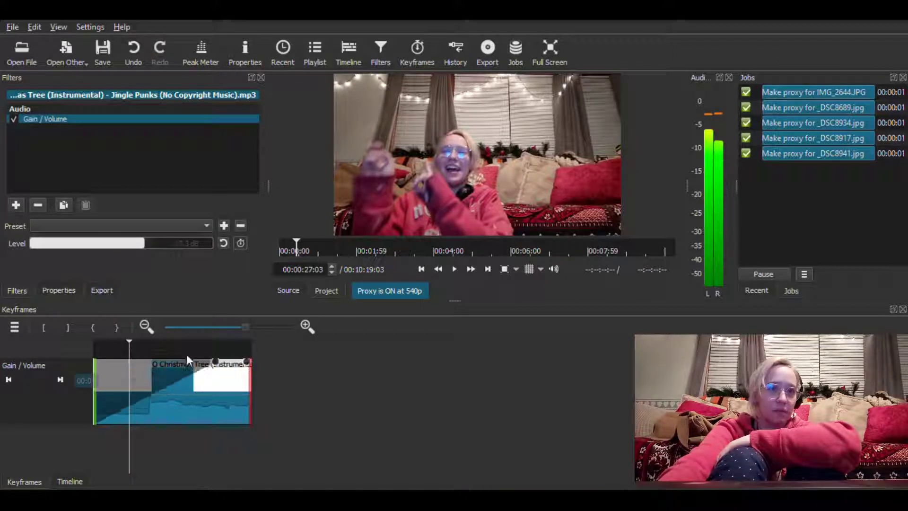
pyautogui.moveTo(131, 342); pyautogui.dragTo(53, 325)
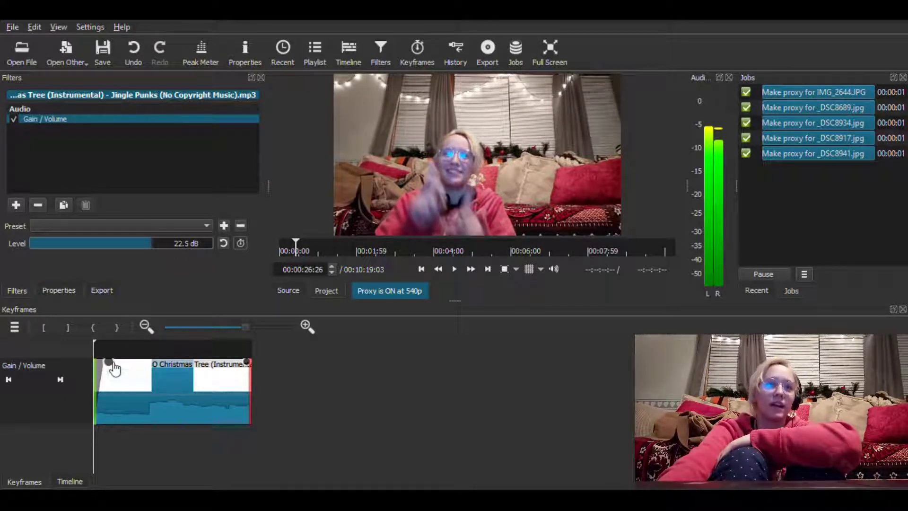
pyautogui.moveTo(108, 362); pyautogui.dragTo(97, 421)
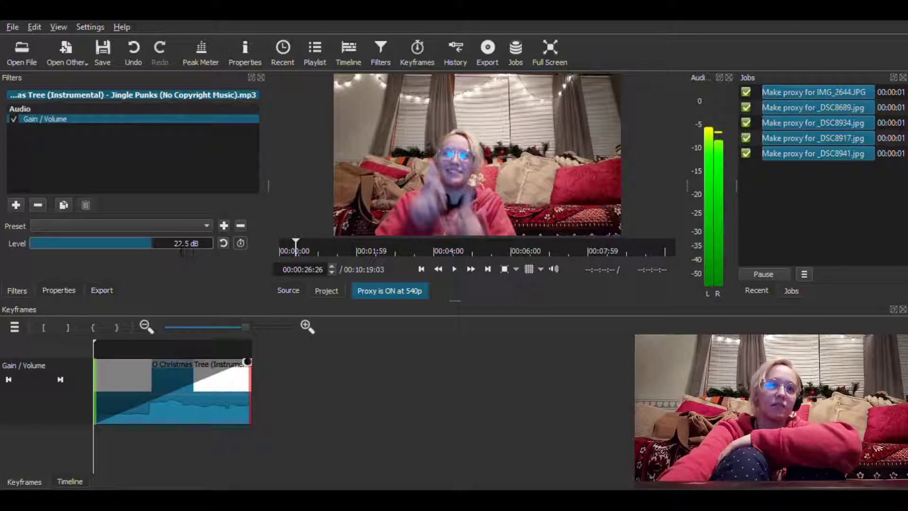
pyautogui.write('-')
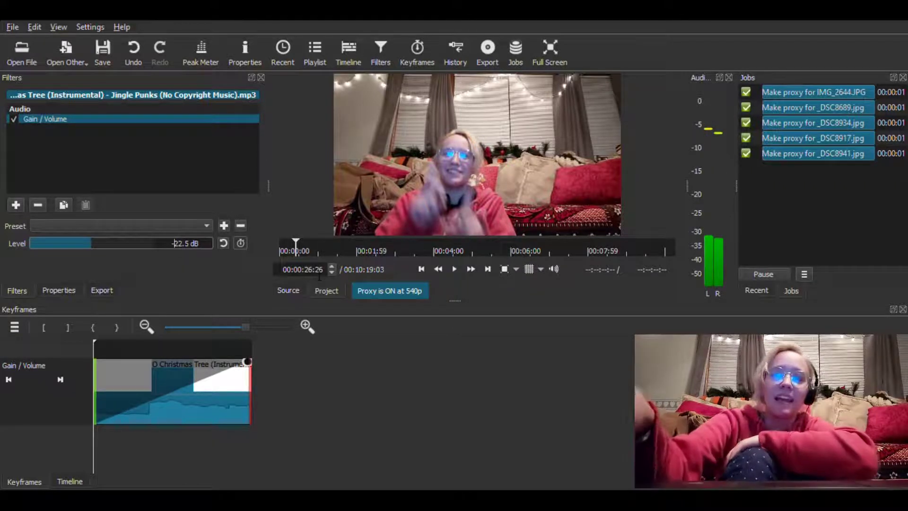
pyautogui.click(252, 345)
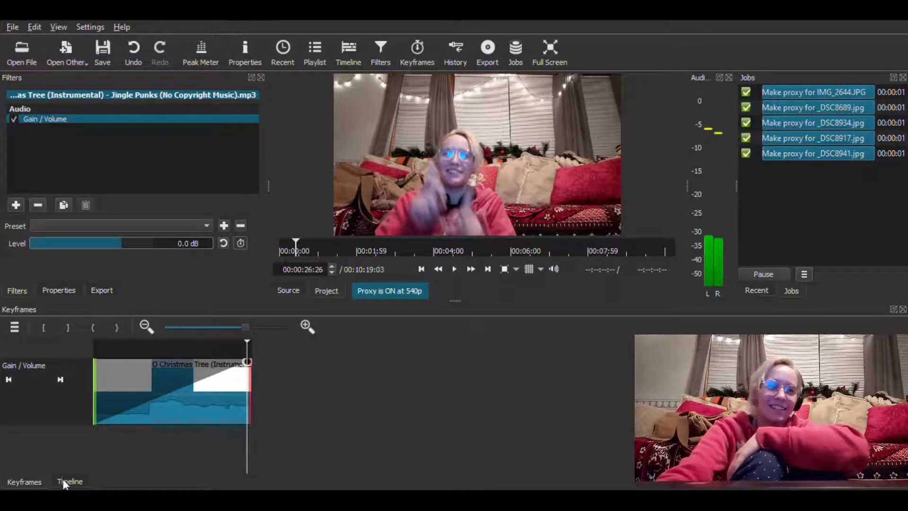
pyautogui.click(107, 49)
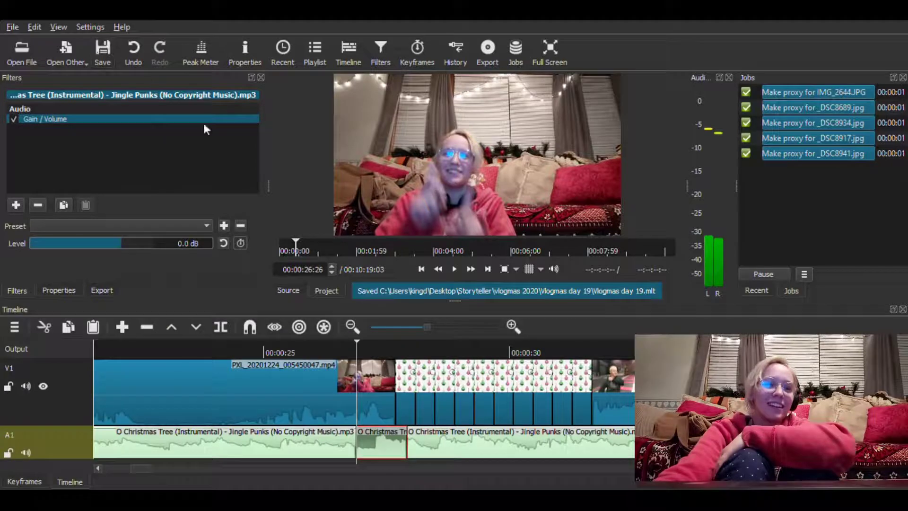
# Play the music transition from 00:00:25:07 through the Vlogmas title to check the volume rise
pyautogui.click(275, 347)
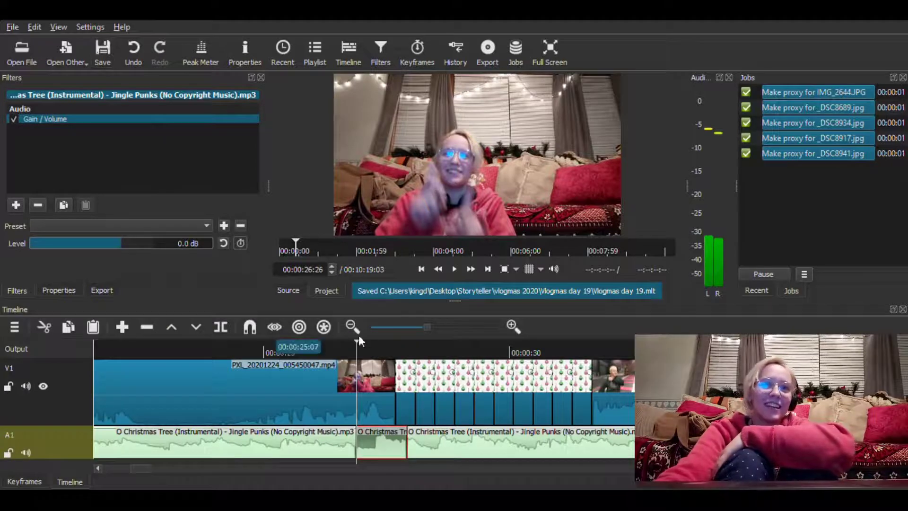
pyautogui.click(457, 268)
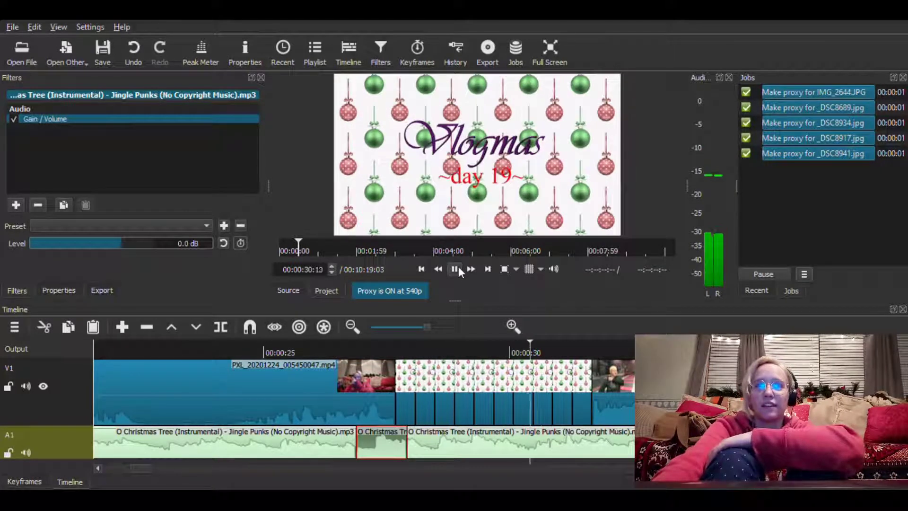
pyautogui.click(457, 268)
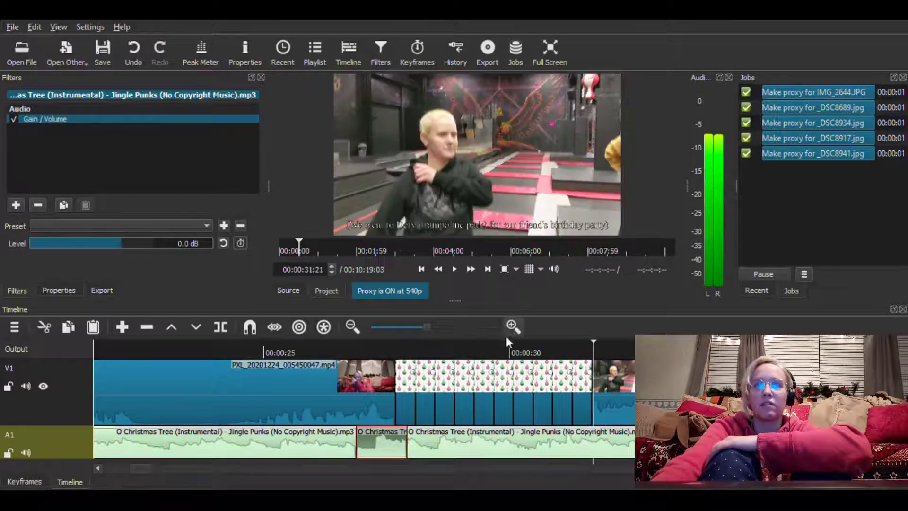
# Cut the O Christmas Tree music on track A1 at 00:00:57:12 and remove the part after the cut
pyautogui.hscroll(6, 334, 442)
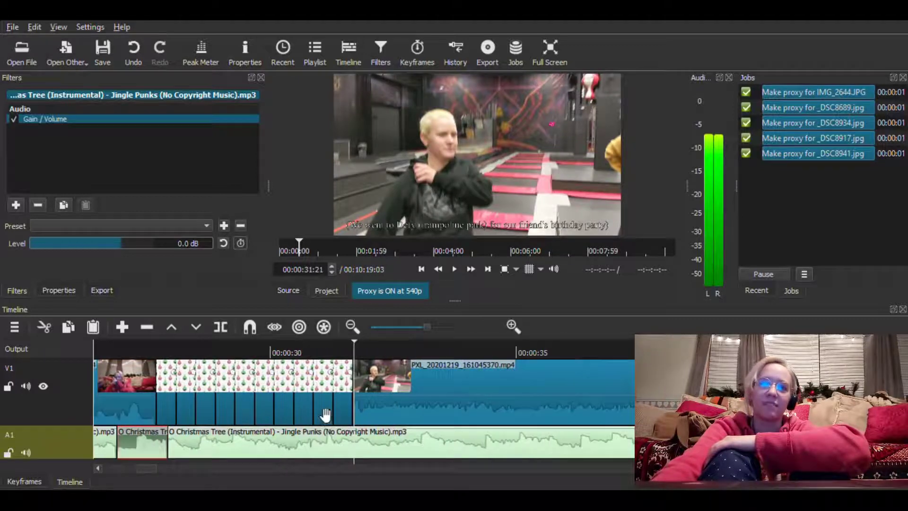
pyautogui.hscroll(1, 337, 418)
pyautogui.hscroll(1, 334, 417)
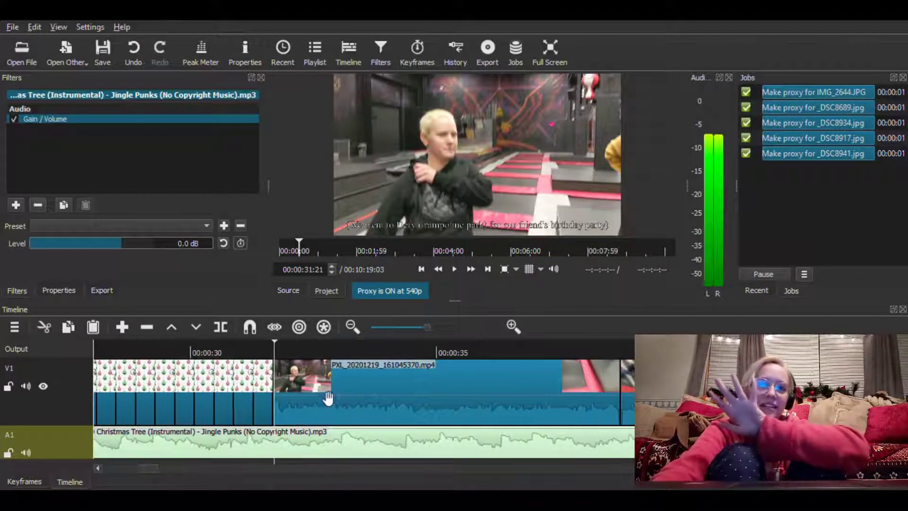
pyautogui.hscroll(8, 444, 414)
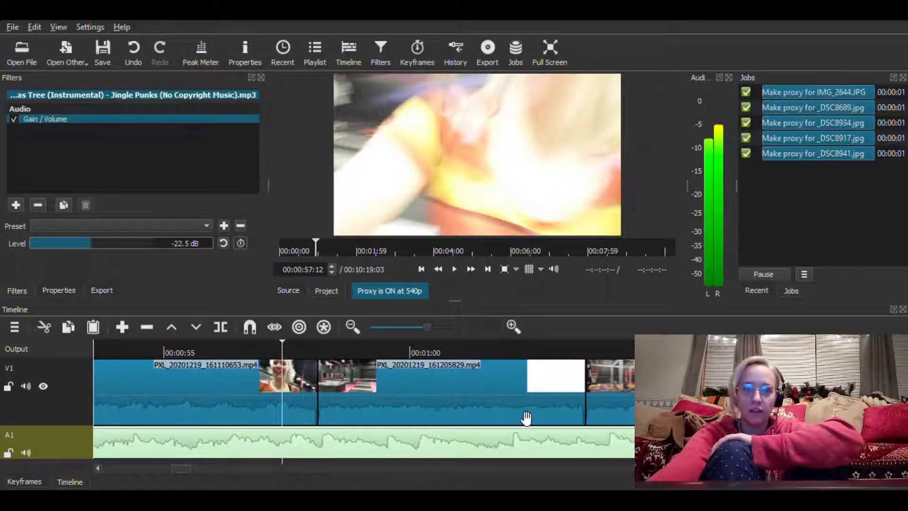
pyautogui.press('s')
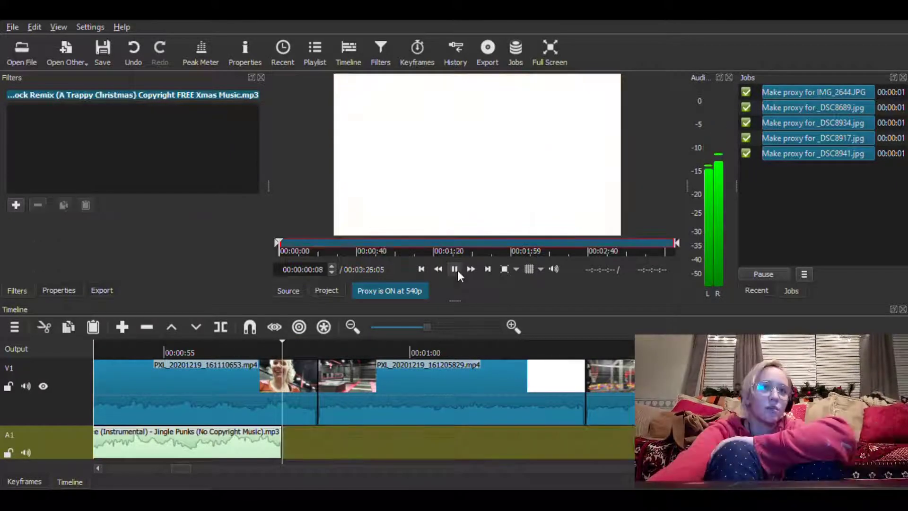
# Place the Jingle Bell Rock Remix music on track A1 directly after O Christmas Tree, with no gap between them
pyautogui.click(456, 269)
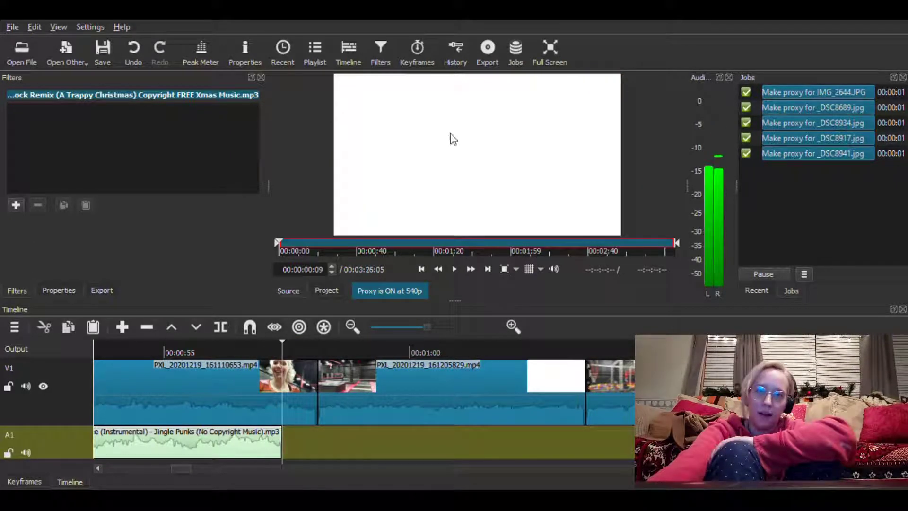
pyautogui.moveTo(477, 155); pyautogui.dragTo(284, 450)
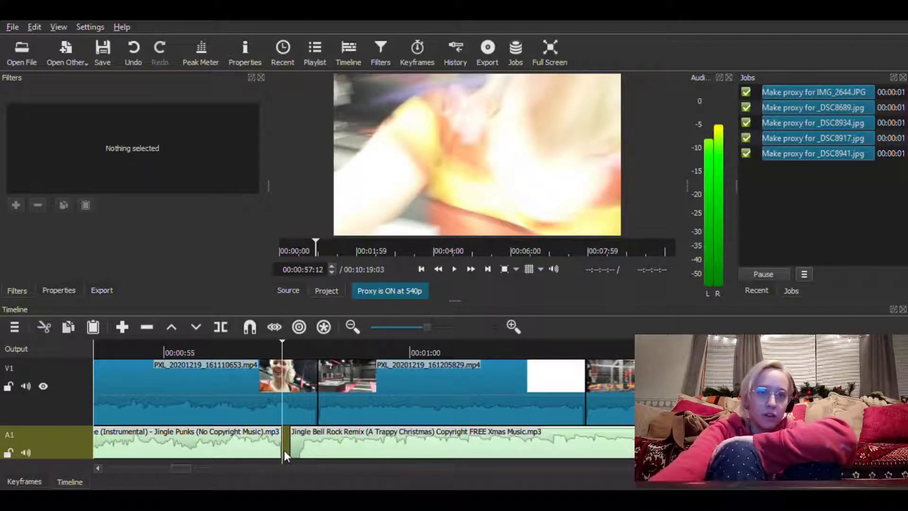
pyautogui.click(290, 455)
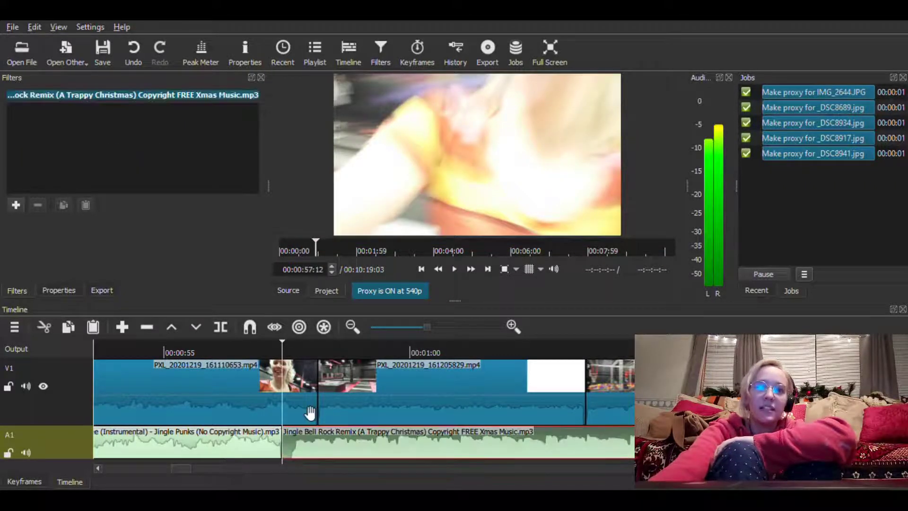
# Add a Fade In Audio of 00:00:00:21 to the Jingle Bell Rock Remix music and preview the change of songs
pyautogui.click(16, 206)
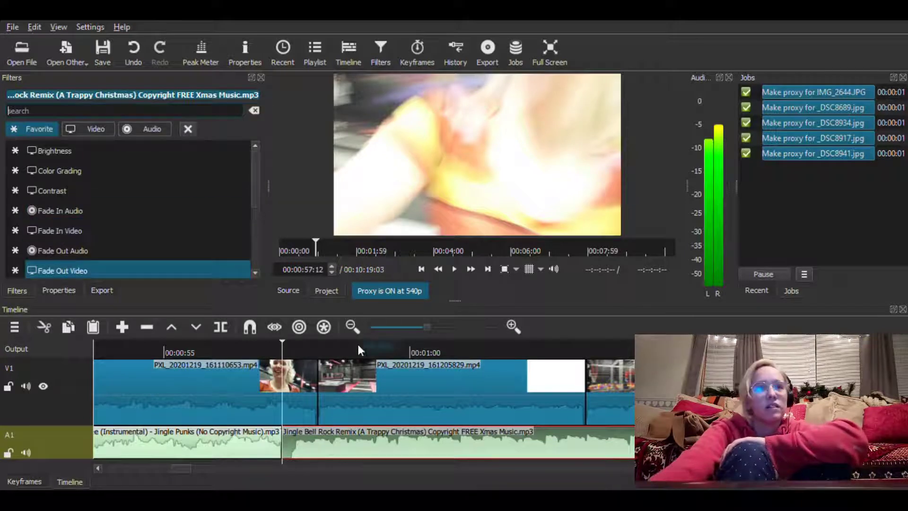
pyautogui.click(104, 213)
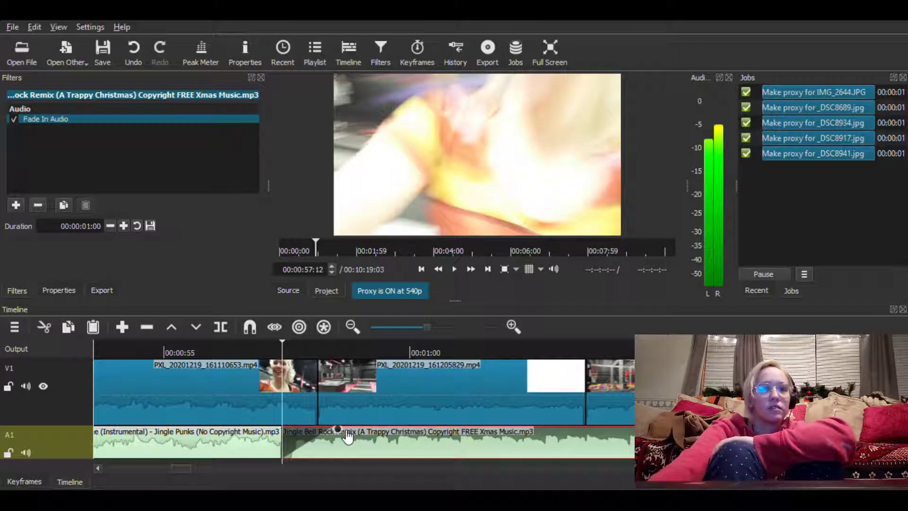
pyautogui.moveTo(334, 431); pyautogui.dragTo(321, 437)
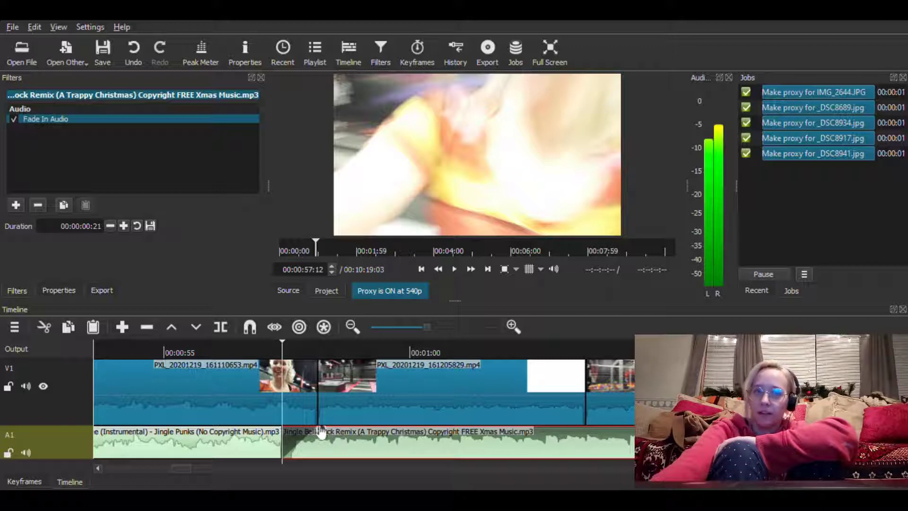
pyautogui.click(243, 351)
pyautogui.click(457, 270)
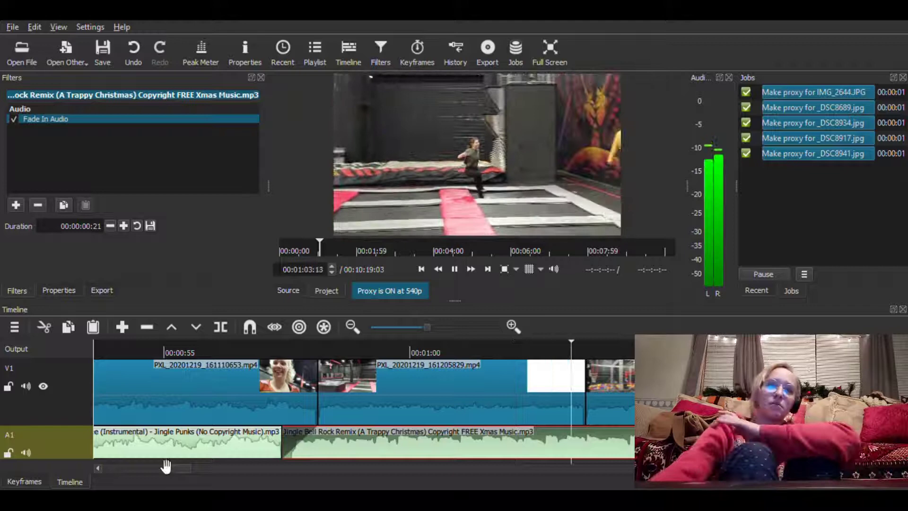
pyautogui.click(454, 273)
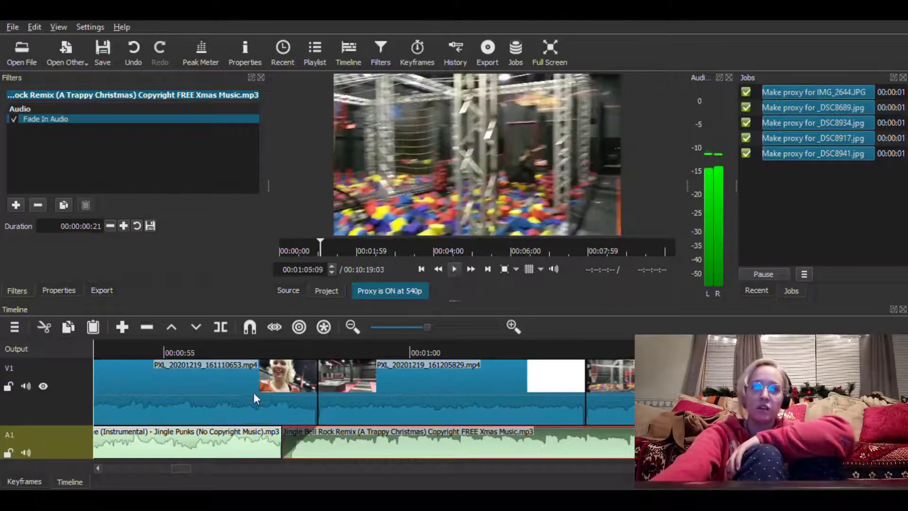
# Add a Fade Out Audio filter to the clip PXL_20201219_161110653.mp4, adjust its fade-out with a 00:00:00:26 video fade and preview it
pyautogui.click(265, 383)
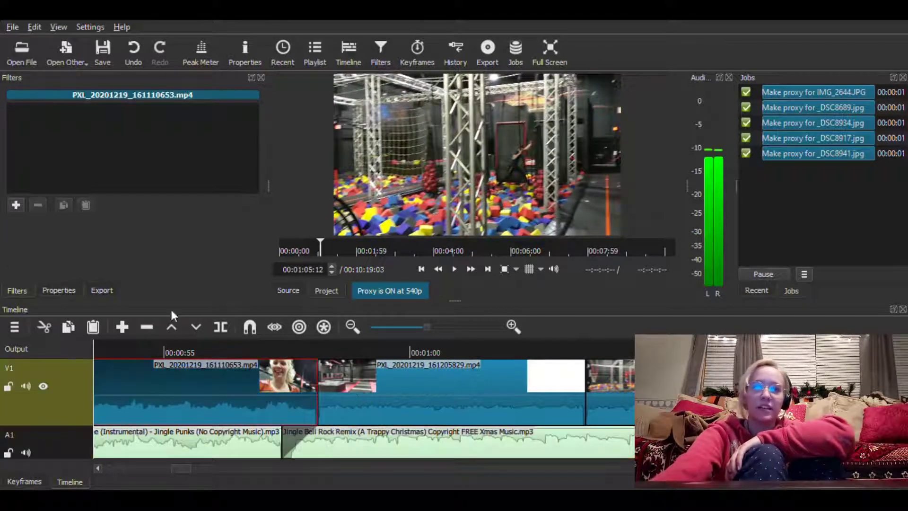
pyautogui.click(16, 208)
pyautogui.click(62, 249)
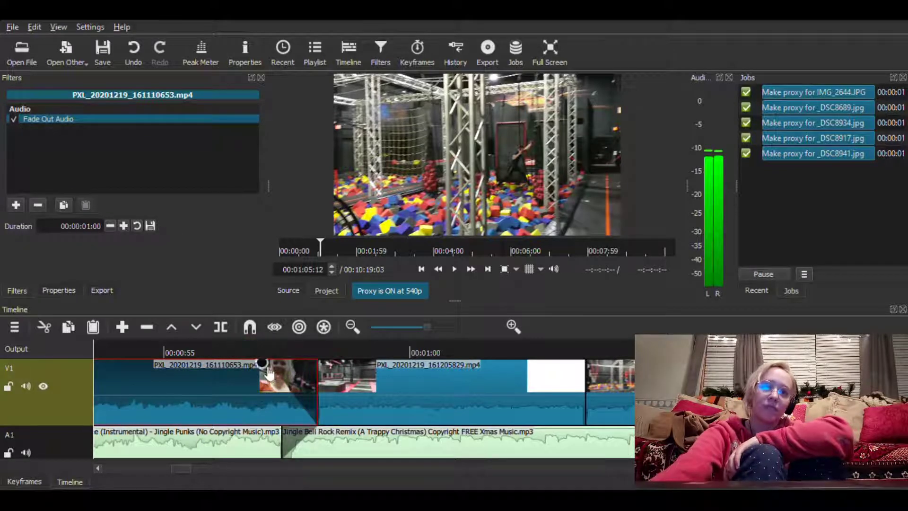
pyautogui.moveTo(264, 365)
pyautogui.mouseDown()
pyautogui.moveTo(283, 367)
pyautogui.moveTo(279, 358)
pyautogui.mouseUp()
pyautogui.click(247, 345)
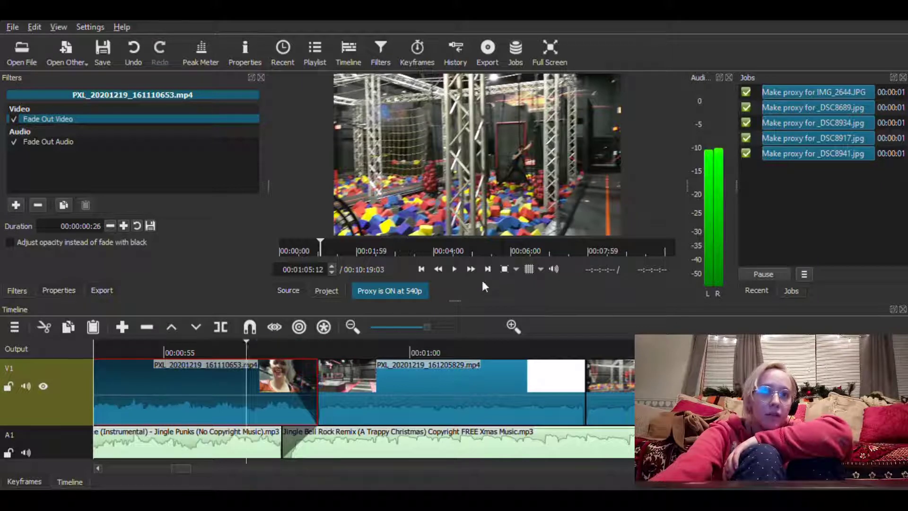
pyautogui.click(455, 270)
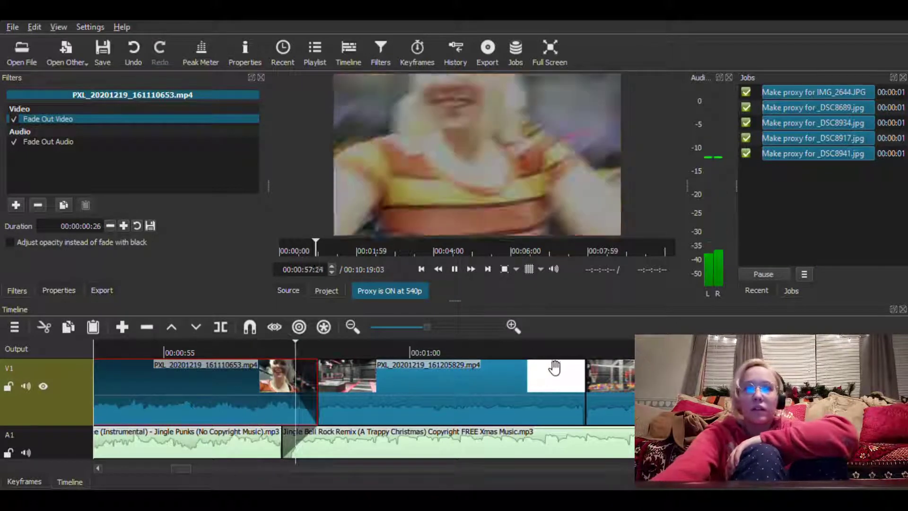
pyautogui.click(455, 269)
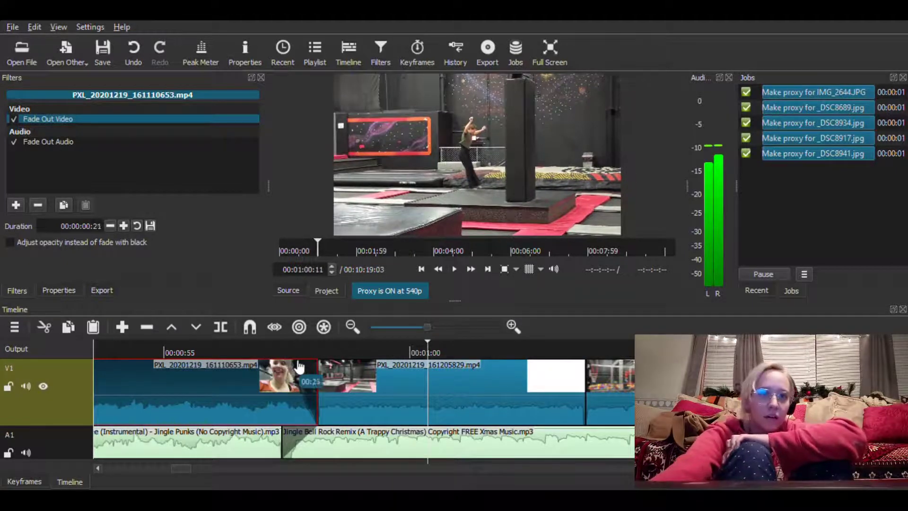
# Shorten the clip's video fade-out to 00:00:00:09 and preview the transition to the next clip
pyautogui.moveTo(306, 364); pyautogui.dragTo(302, 357)
pyautogui.click(248, 342)
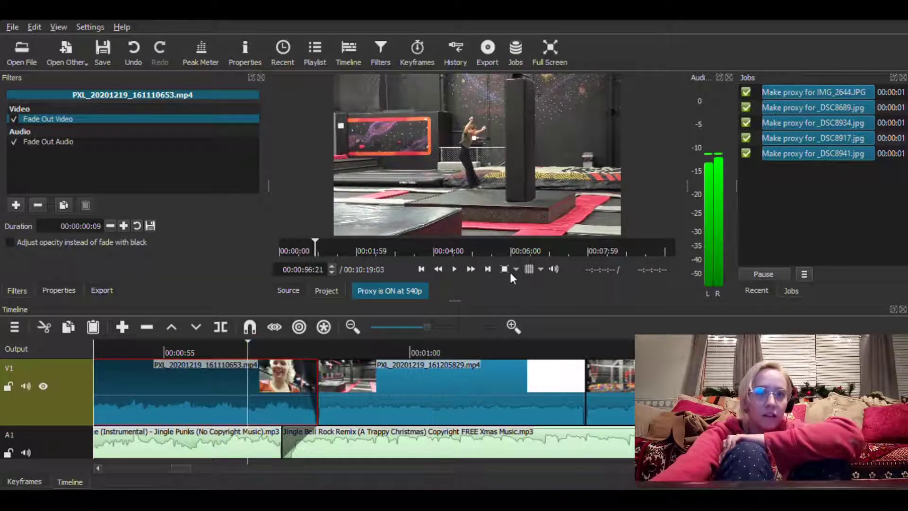
pyautogui.click(454, 269)
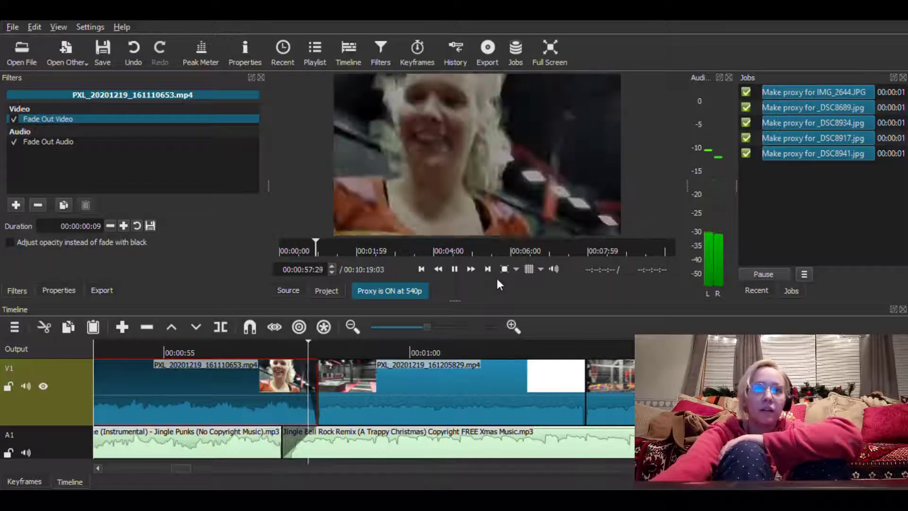
pyautogui.click(455, 270)
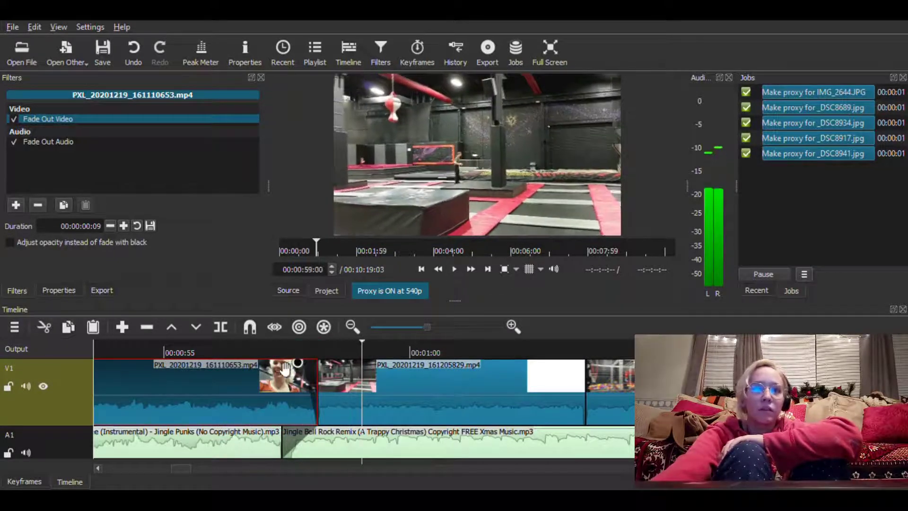
# Extend the clip's audio fade-out to 00:00:01:21 without a video fade, preview it and save the project
pyautogui.click(211, 341)
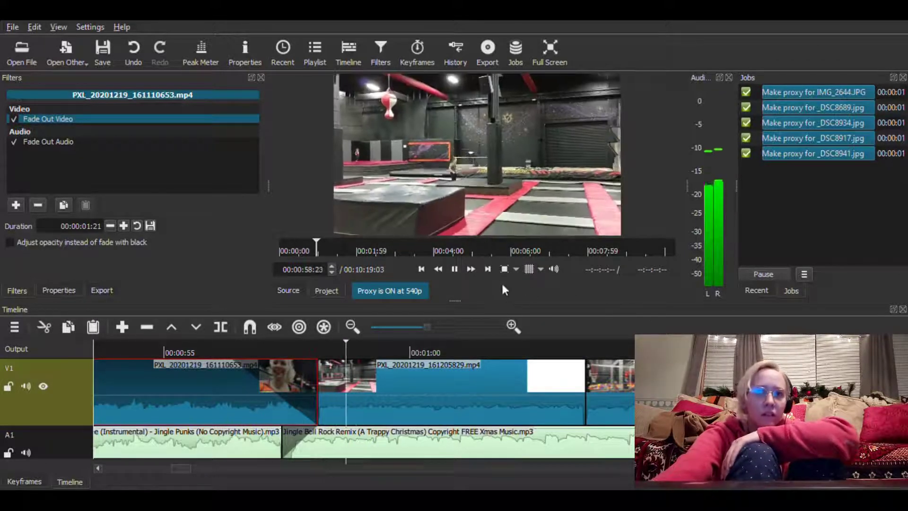
pyautogui.click(454, 270)
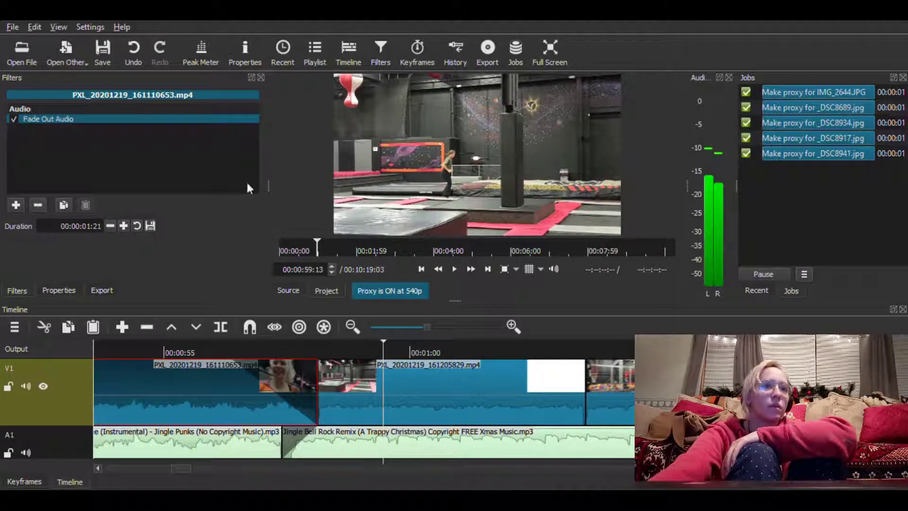
pyautogui.click(225, 348)
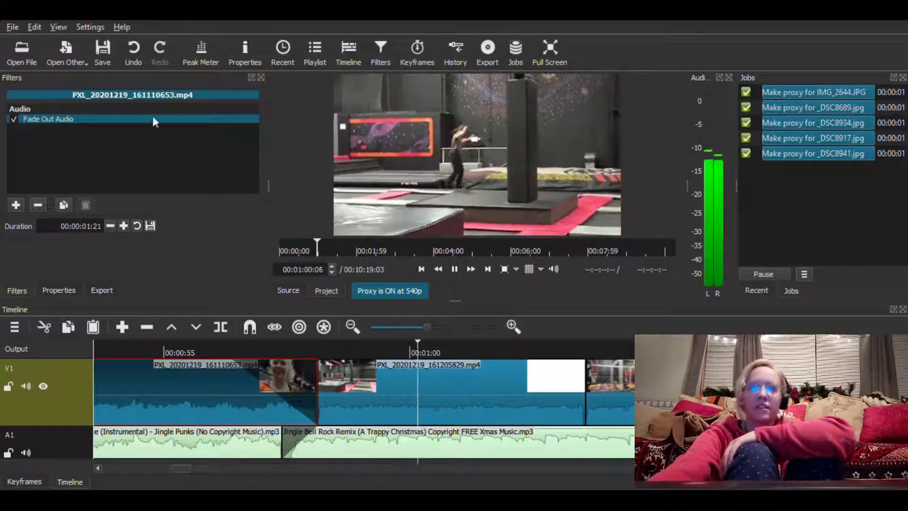
pyautogui.hotkey('ctrl', 's')
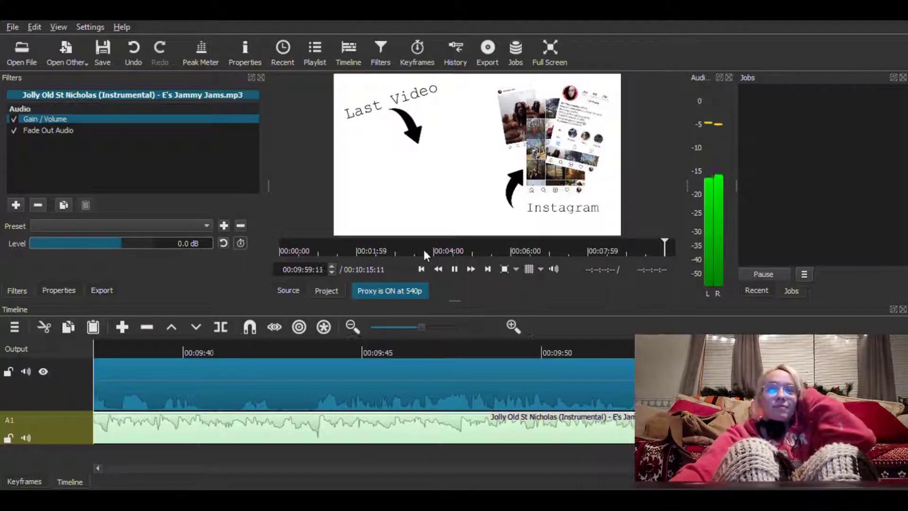
# Stop playback over the end card at 00:10:03:07, save the project and open the video export
pyautogui.click(459, 268)
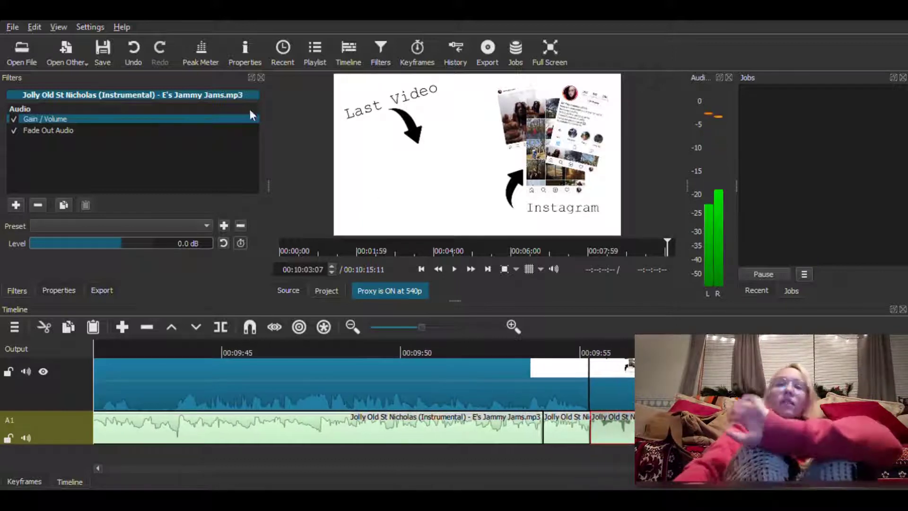
pyautogui.click(104, 58)
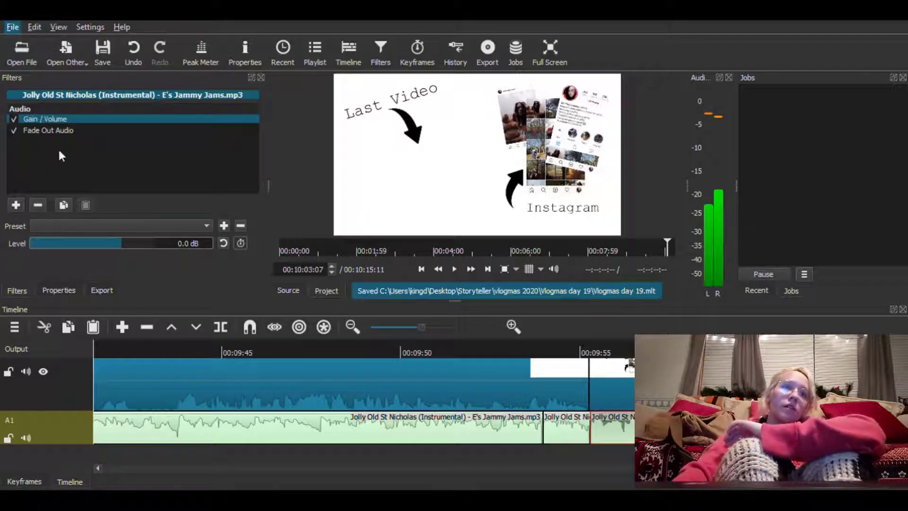
pyautogui.hotkey('ctrl', 'e')
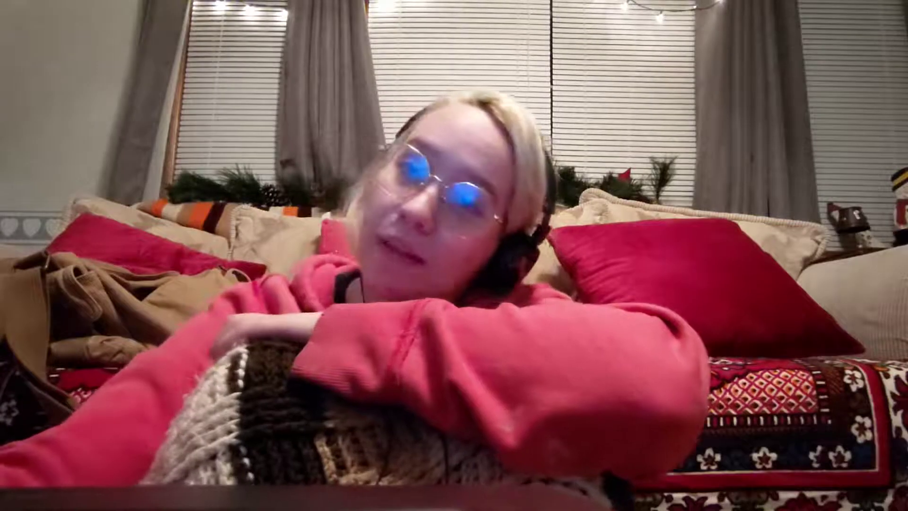